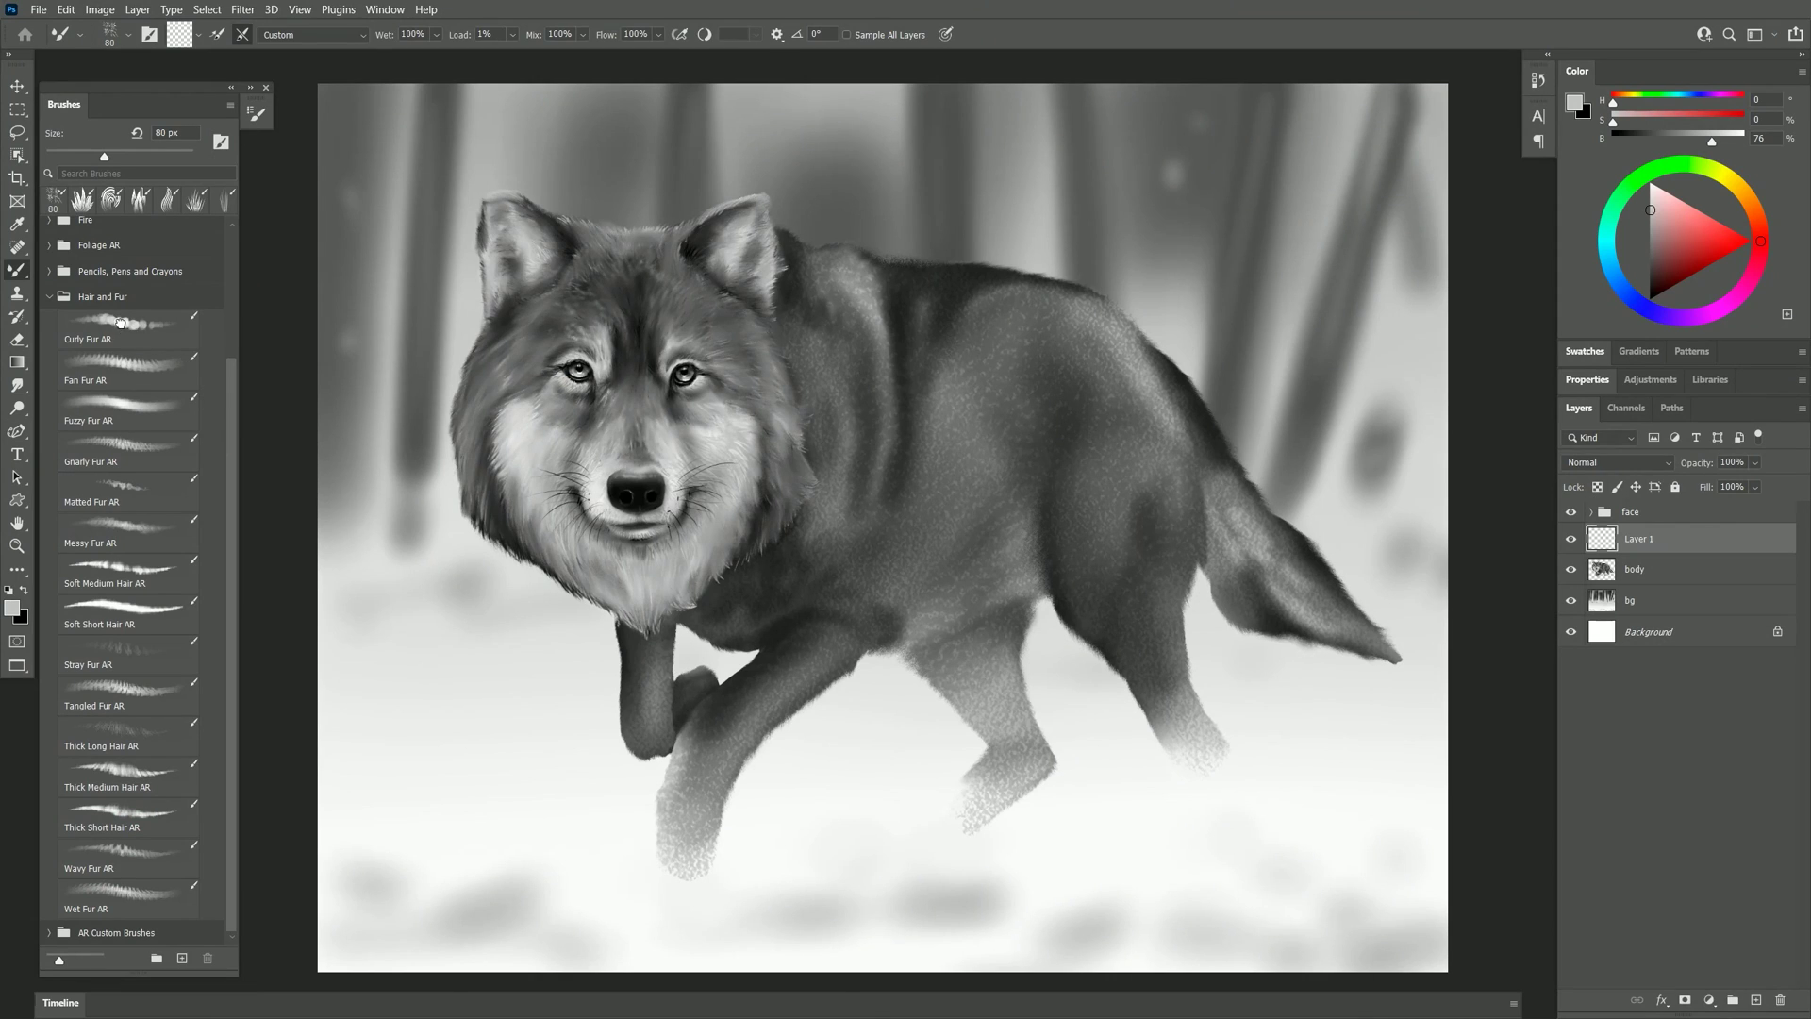
- Paint light curly fur over the top and both sides of the wolf's head with the Curly Fur AR brush at 150 px
{"action": "left_click", "coordinate": [121, 326]}
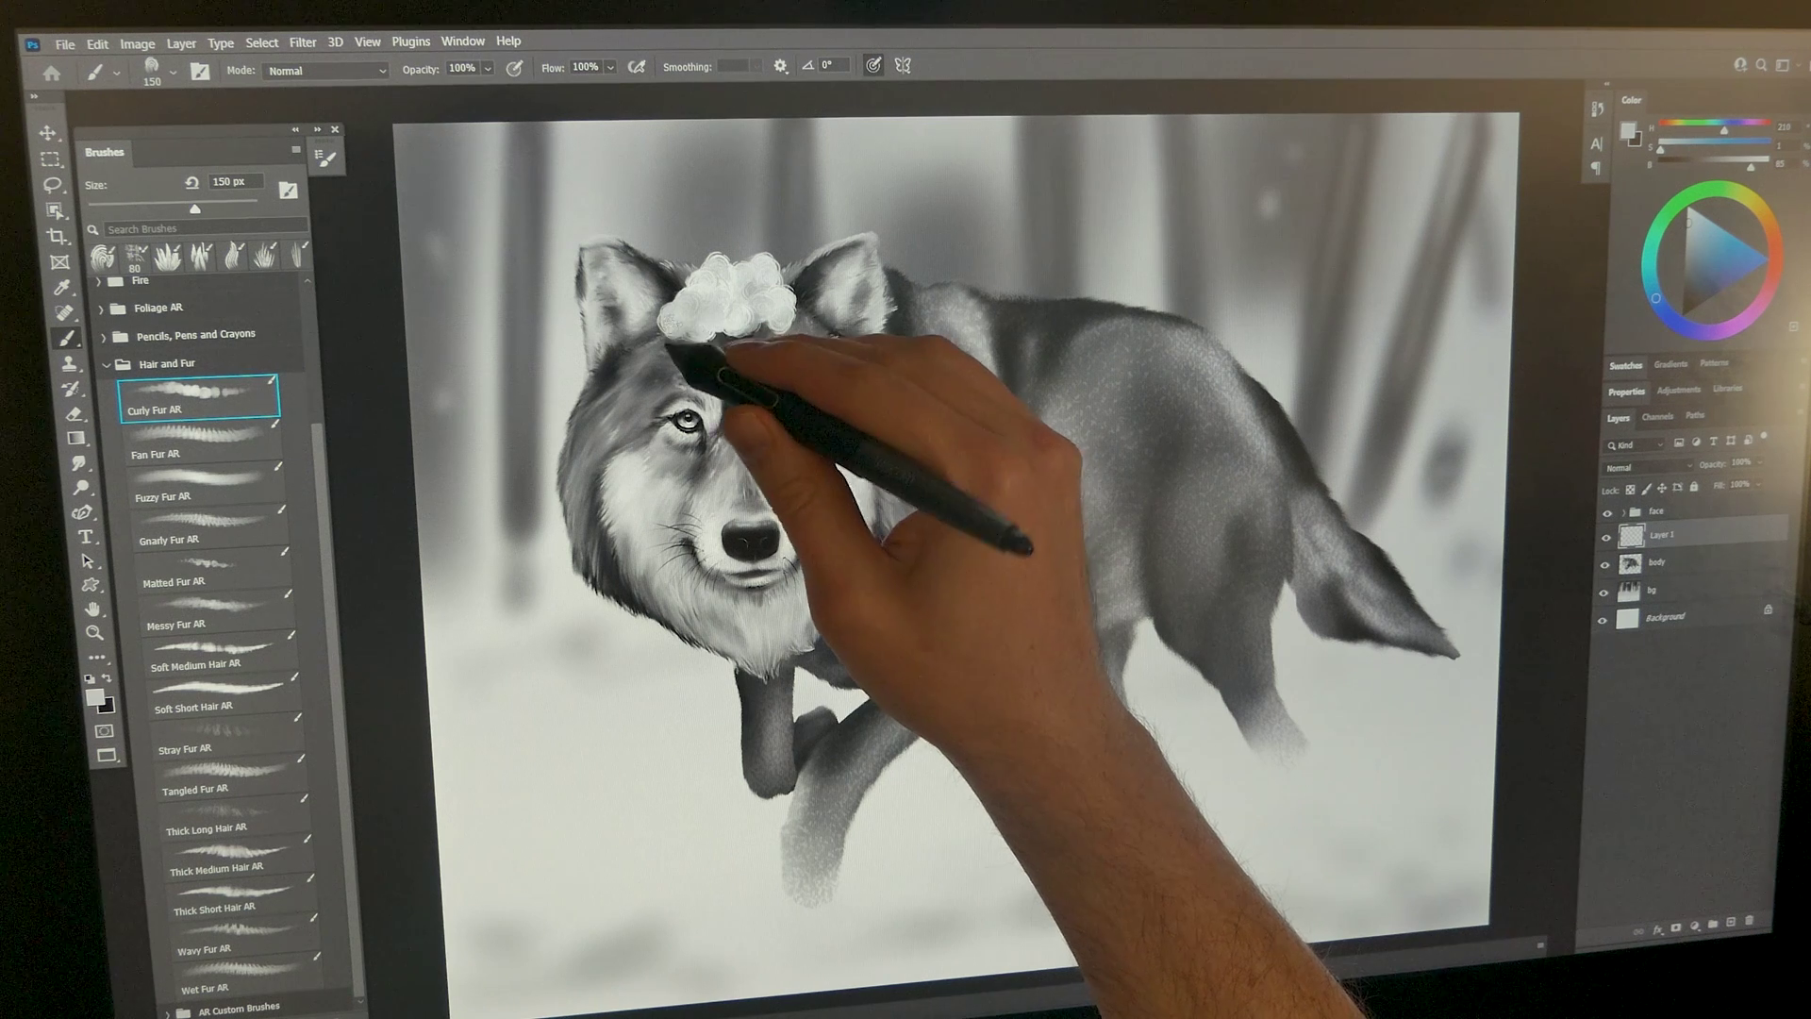
{"action": "mouse_move", "coordinate": [783, 435]}
{"action": "left_mouse_down"}
{"action": "mouse_move", "coordinate": [729, 396]}
{"action": "mouse_move", "coordinate": [729, 463]}
{"action": "mouse_move", "coordinate": [764, 407]}
{"action": "left_mouse_up"}
{"action": "mouse_move", "coordinate": [673, 359]}
{"action": "left_mouse_down"}
{"action": "mouse_move", "coordinate": [592, 414]}
{"action": "mouse_move", "coordinate": [595, 444]}
{"action": "mouse_move", "coordinate": [633, 412]}
{"action": "mouse_move", "coordinate": [575, 470]}
{"action": "left_mouse_up"}
{"action": "mouse_move", "coordinate": [806, 318]}
{"action": "left_mouse_down"}
{"action": "mouse_move", "coordinate": [837, 384]}
{"action": "mouse_move", "coordinate": [842, 363]}
{"action": "left_mouse_up"}
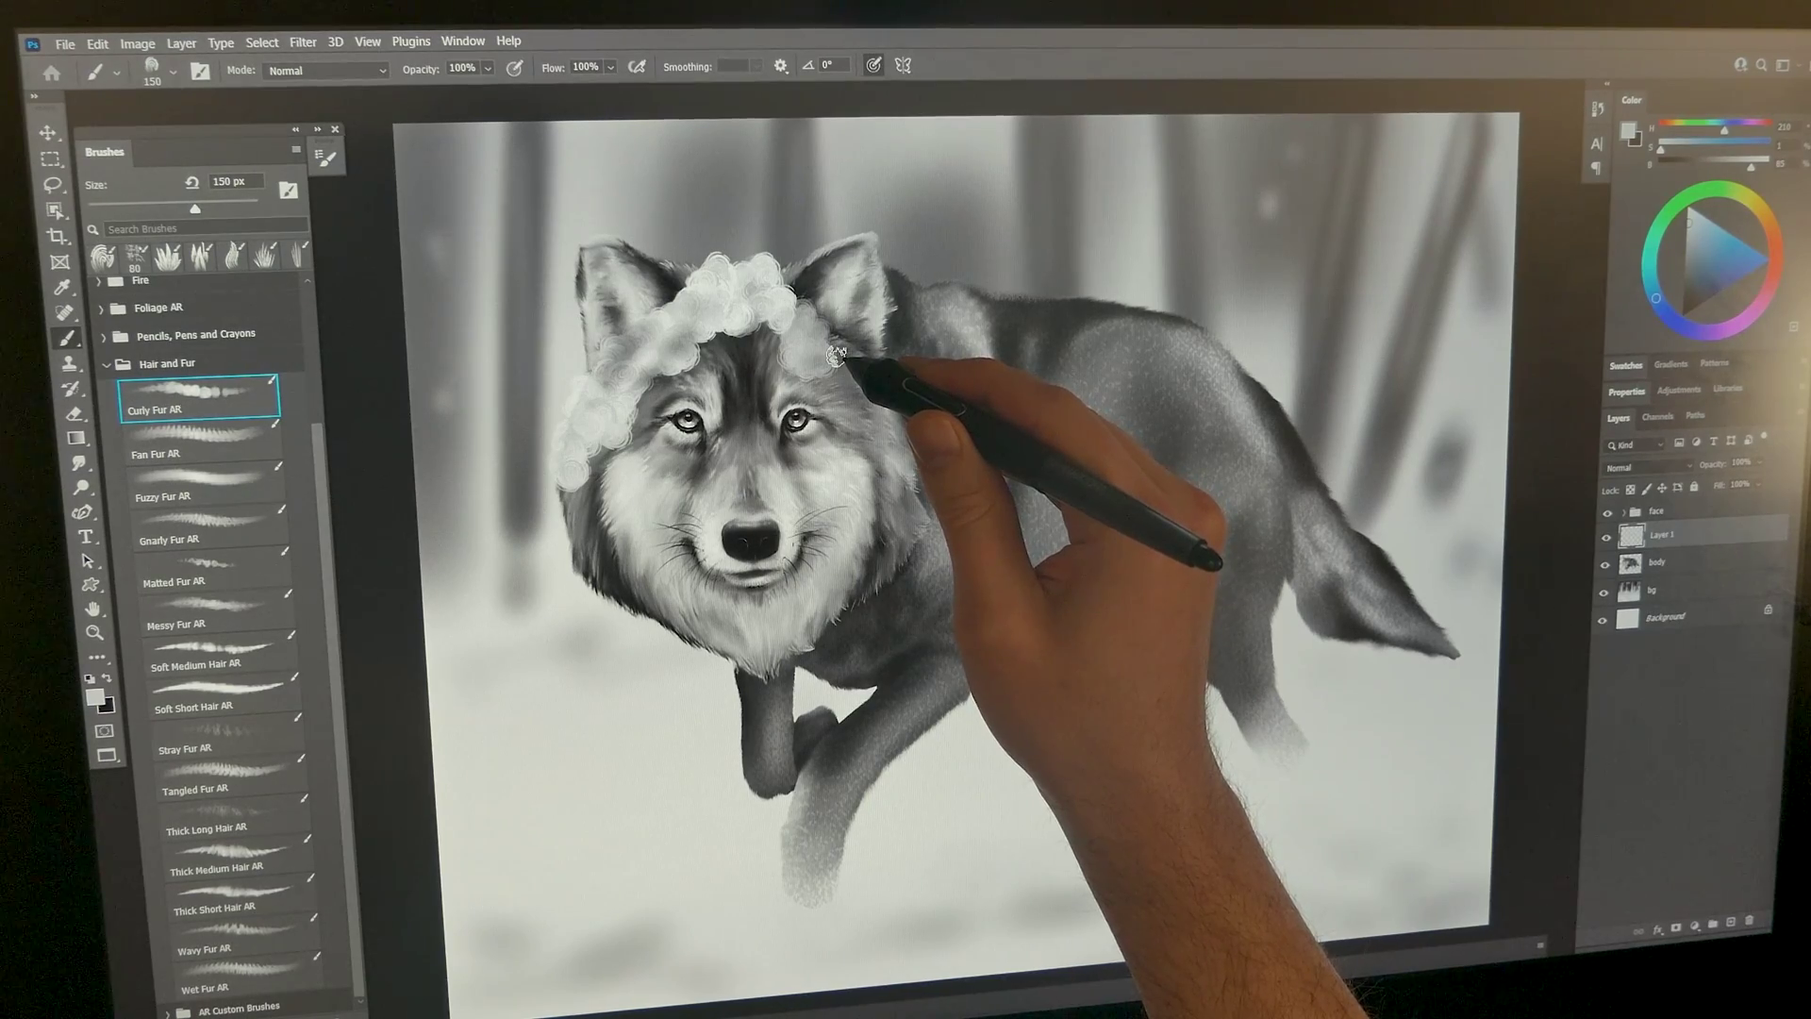
{"action": "mouse_move", "coordinate": [836, 355]}
{"action": "left_mouse_down"}
{"action": "mouse_move", "coordinate": [881, 392]}
{"action": "mouse_move", "coordinate": [869, 404]}
{"action": "mouse_move", "coordinate": [886, 385]}
{"action": "mouse_move", "coordinate": [905, 421]}
{"action": "mouse_move", "coordinate": [889, 461]}
{"action": "mouse_move", "coordinate": [913, 436]}
{"action": "mouse_move", "coordinate": [901, 454]}
{"action": "left_mouse_up"}
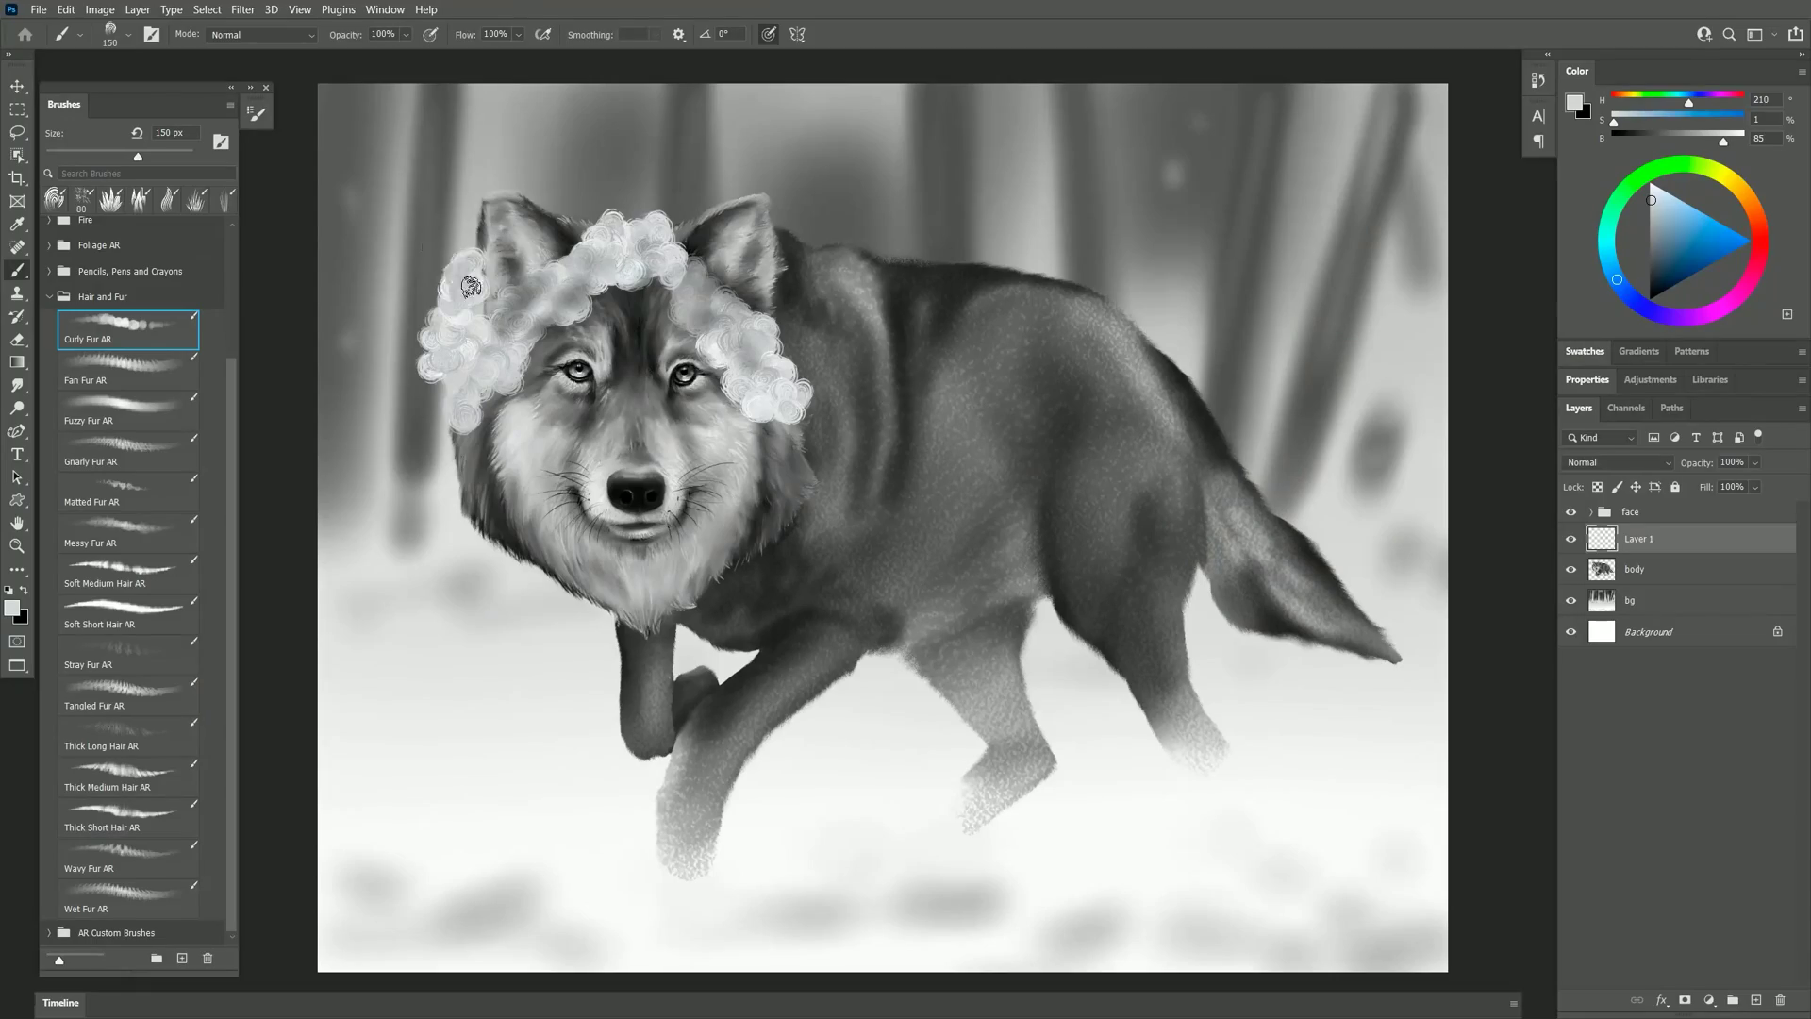
{"action": "mouse_move", "coordinate": [453, 274]}
{"action": "left_mouse_down"}
{"action": "mouse_move", "coordinate": [528, 161]}
{"action": "mouse_move", "coordinate": [745, 160]}
{"action": "mouse_move", "coordinate": [801, 377]}
{"action": "mouse_move", "coordinate": [481, 170]}
{"action": "mouse_move", "coordinate": [448, 406]}
{"action": "left_mouse_up"}
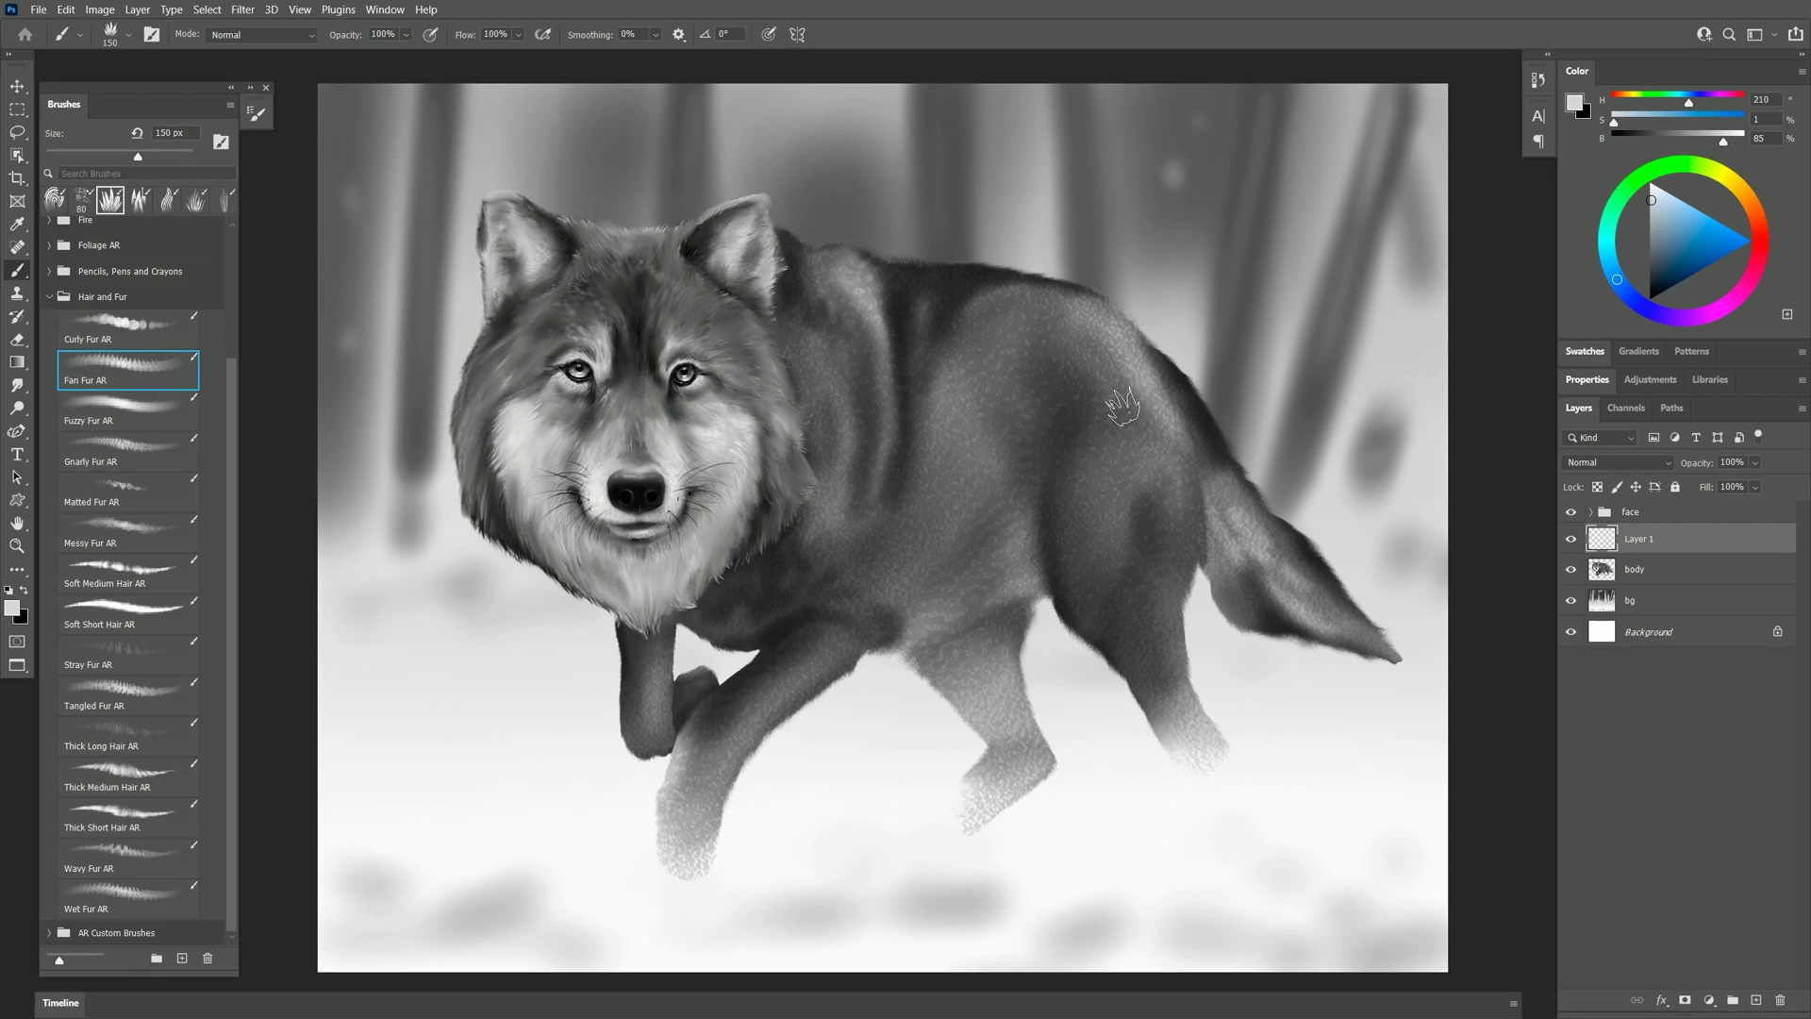
- Try blue Fan Fur AR strokes on the wolf's flank, undo them, and set Layer 1's blend mode to Multiply
{"action": "mouse_move", "coordinate": [822, 448]}
{"action": "left_mouse_down"}
{"action": "mouse_move", "coordinate": [1052, 375]}
{"action": "mouse_move", "coordinate": [893, 431]}
{"action": "mouse_move", "coordinate": [1030, 385]}
{"action": "mouse_move", "coordinate": [864, 473]}
{"action": "mouse_move", "coordinate": [1065, 402]}
{"action": "mouse_move", "coordinate": [1001, 478]}
{"action": "left_mouse_up"}
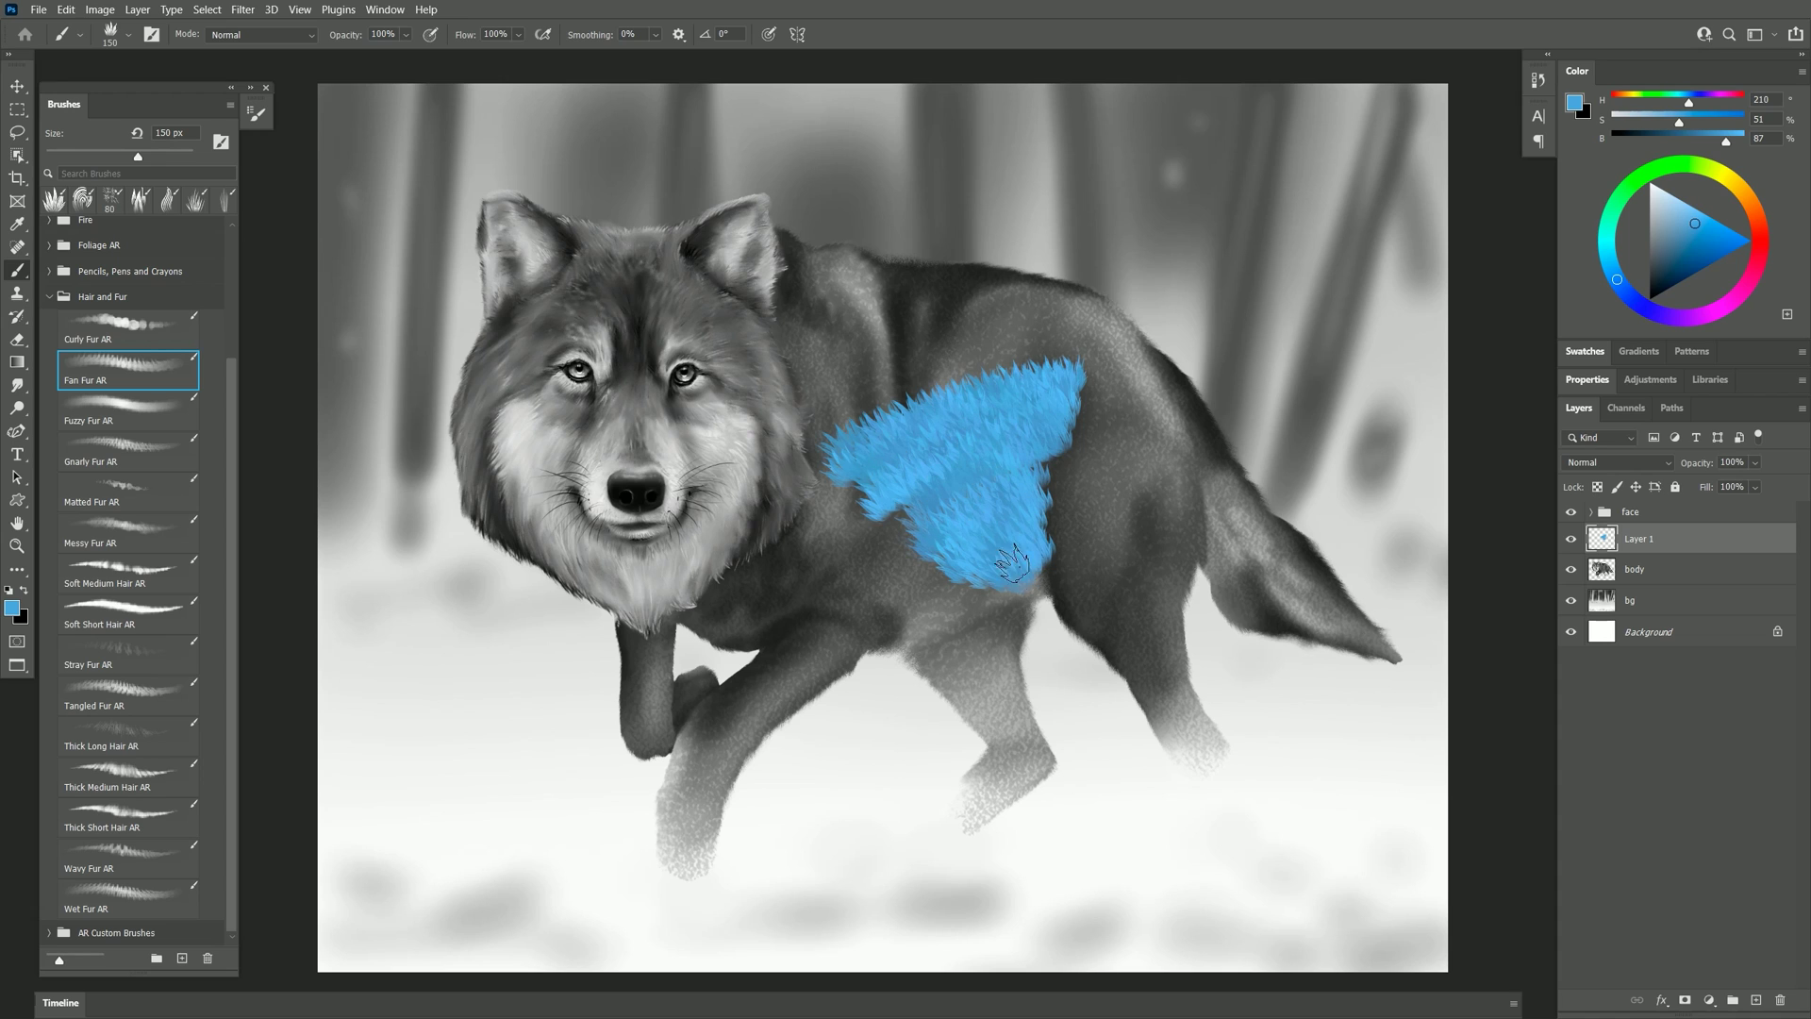
{"action": "key", "text": "ctrl+z"}
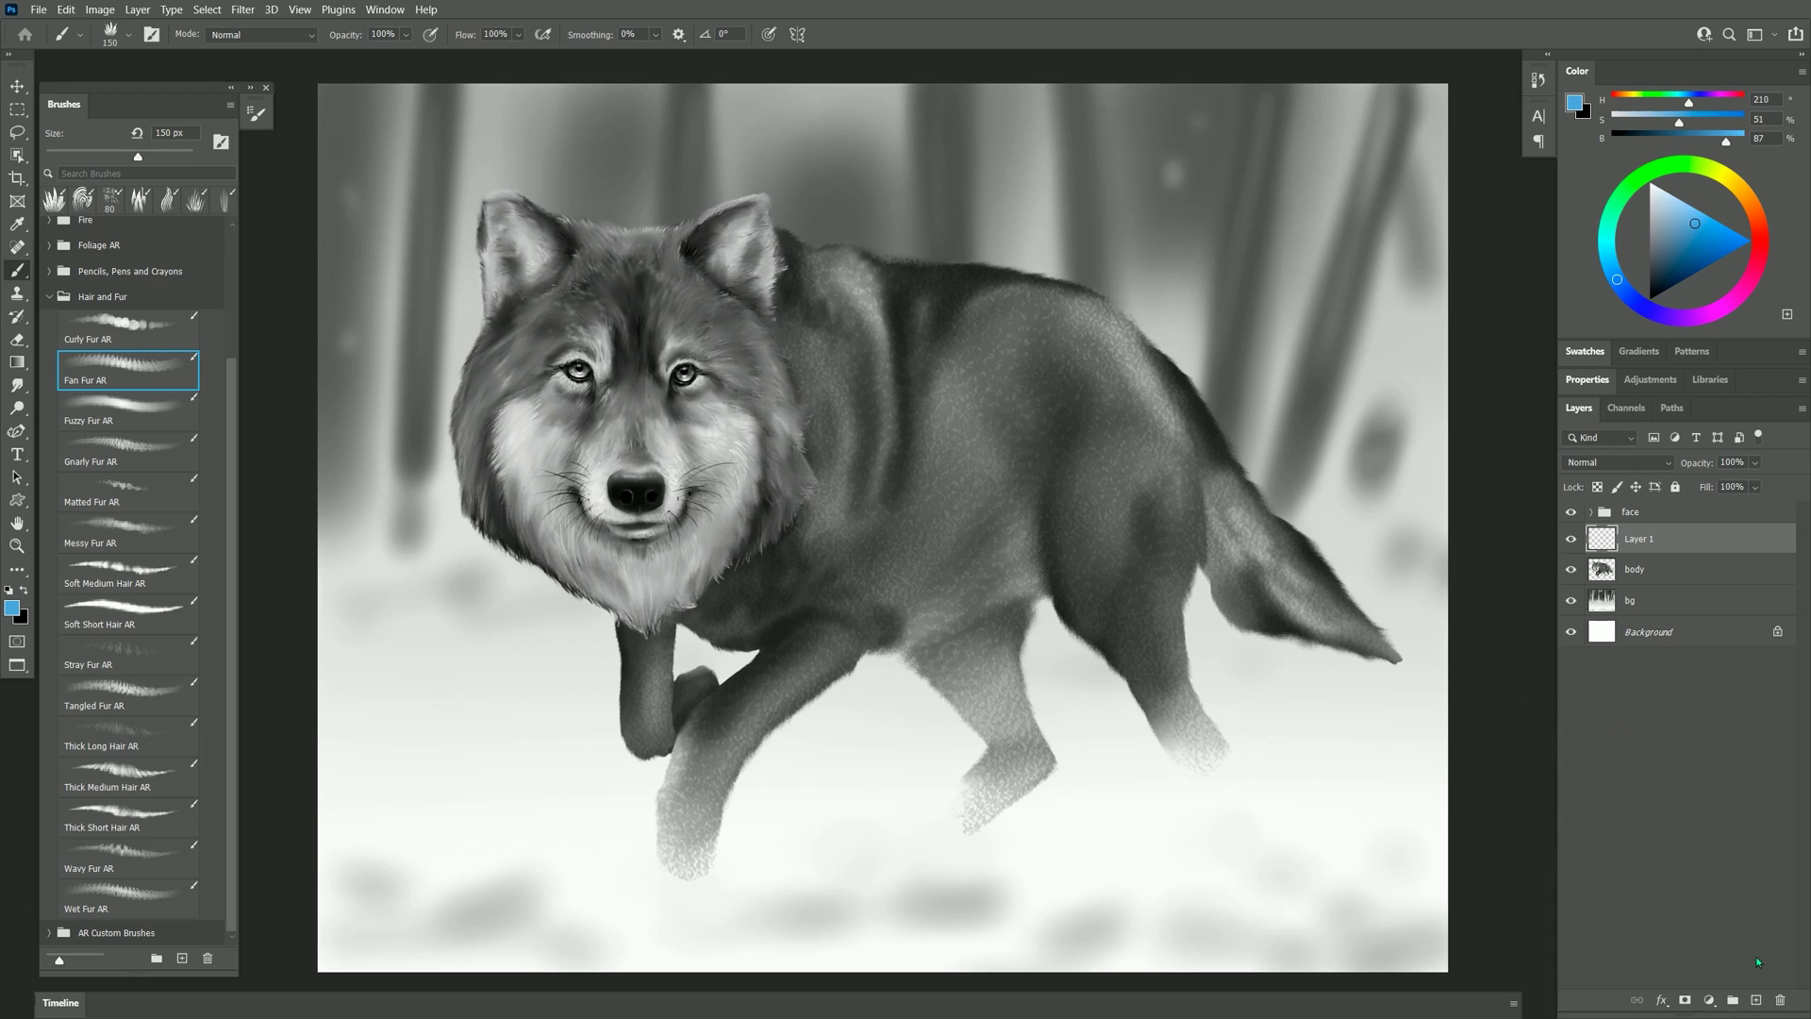
{"action": "left_click", "coordinate": [1615, 462]}
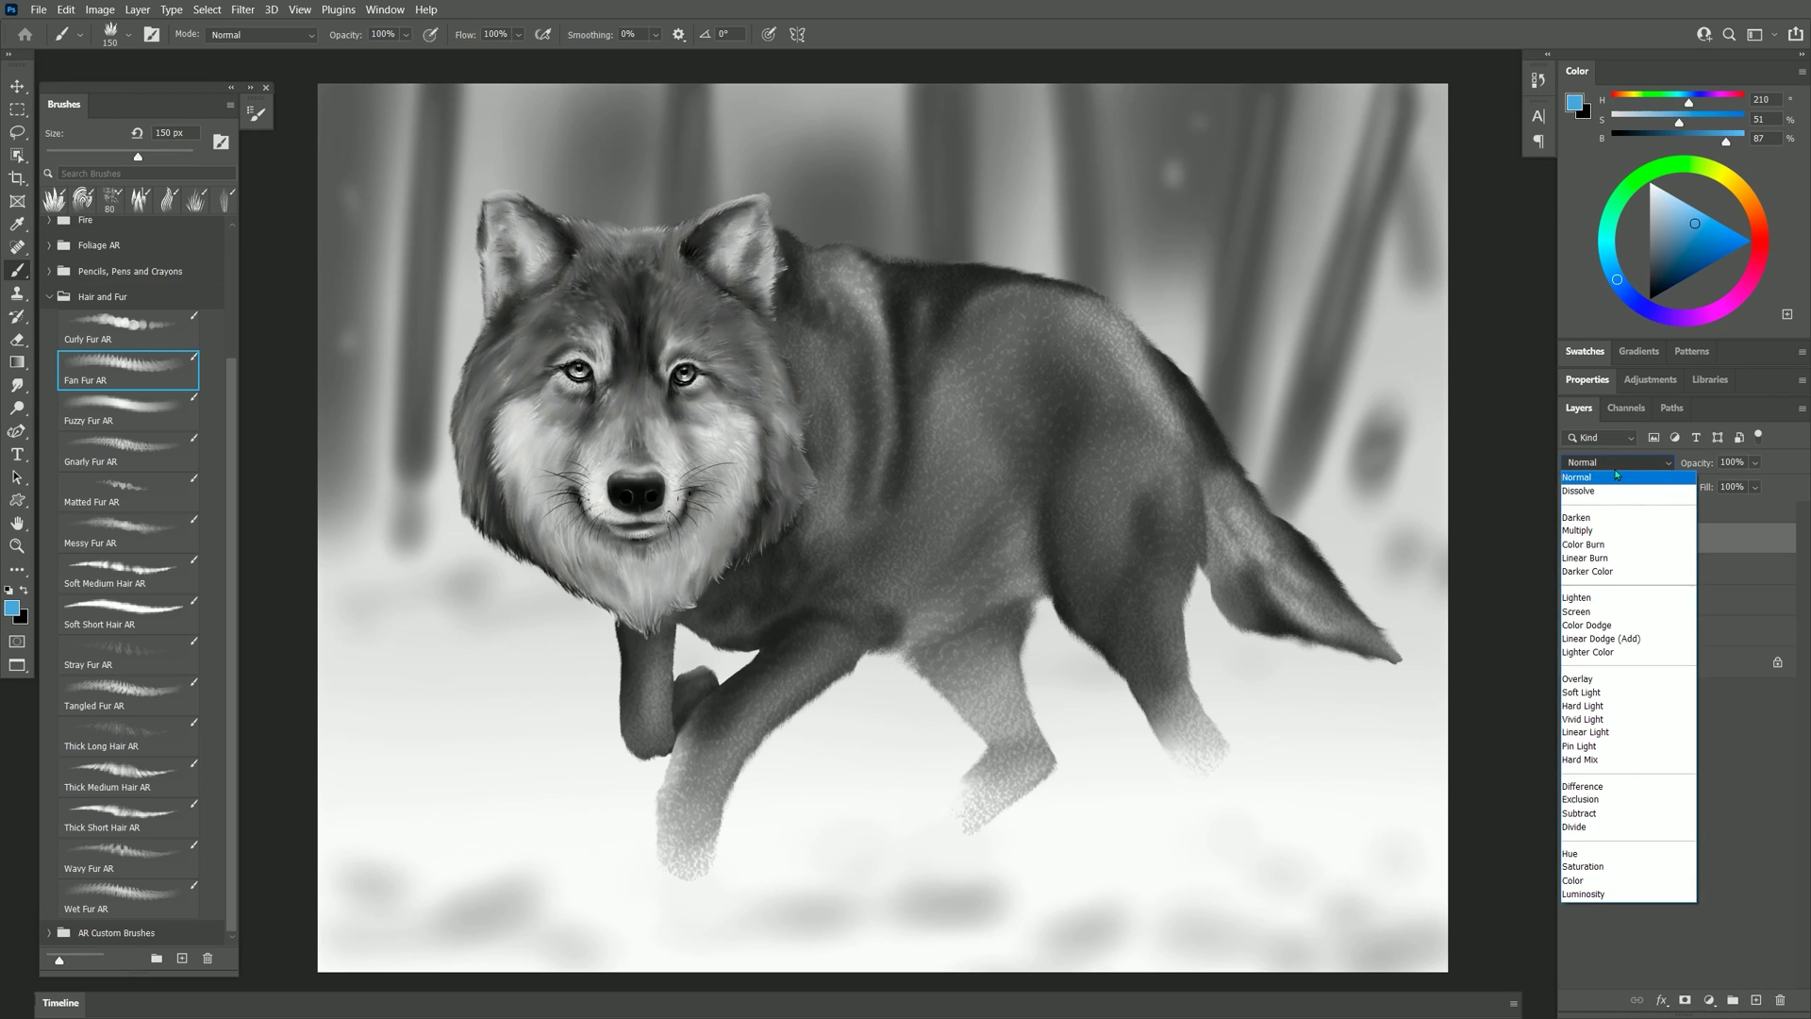
{"action": "left_click", "coordinate": [1604, 531]}
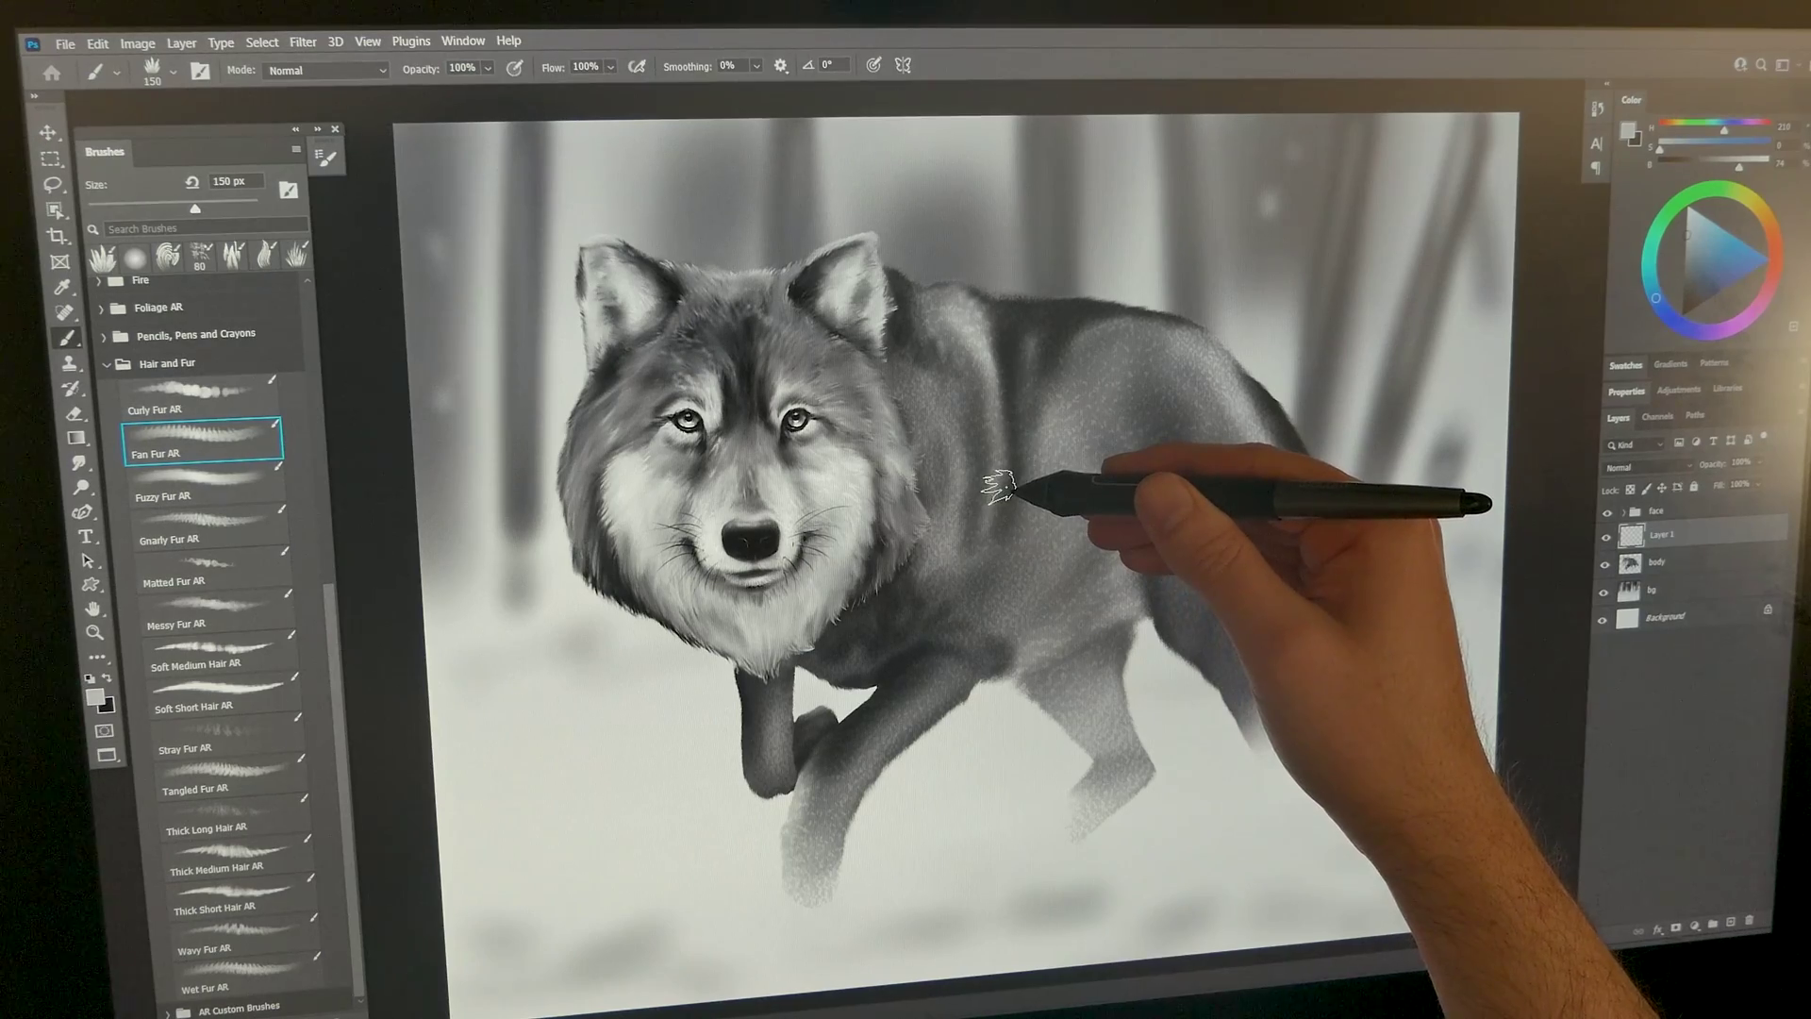
- Try light Fan Fur AR strokes at 150 px on the wolf's flank and hindquarters, varying the stroke direction
{"action": "mouse_move", "coordinate": [995, 486]}
{"action": "left_mouse_down"}
{"action": "mouse_move", "coordinate": [982, 556]}
{"action": "mouse_move", "coordinate": [993, 493]}
{"action": "mouse_move", "coordinate": [999, 573]}
{"action": "mouse_move", "coordinate": [1019, 556]}
{"action": "mouse_move", "coordinate": [1019, 479]}
{"action": "mouse_move", "coordinate": [1043, 518]}
{"action": "left_mouse_up"}
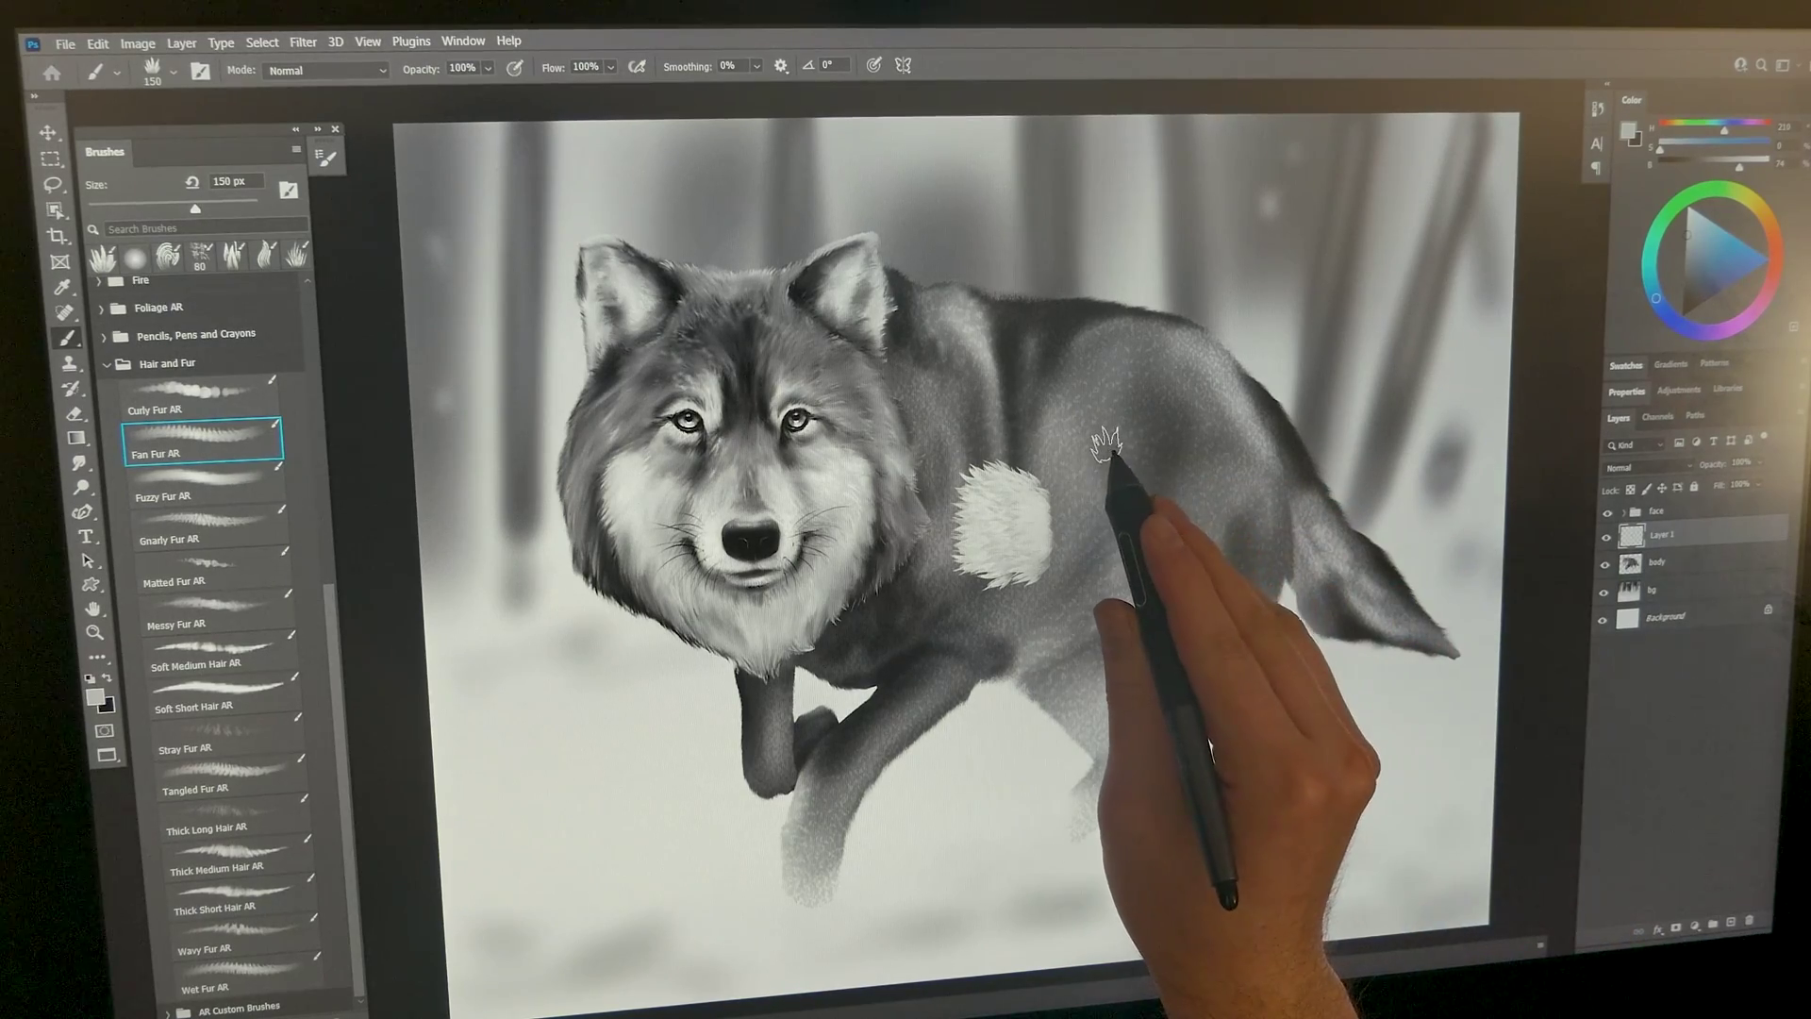
{"action": "left_click_drag", "start_coordinate": [1075, 451], "coordinate": [1179, 438]}
{"action": "mouse_move", "coordinate": [1146, 498]}
{"action": "left_mouse_down"}
{"action": "mouse_move", "coordinate": [1065, 592]}
{"action": "mouse_move", "coordinate": [1115, 673]}
{"action": "left_mouse_up"}
{"action": "mouse_move", "coordinate": [1139, 512]}
{"action": "left_mouse_down"}
{"action": "mouse_move", "coordinate": [1120, 636]}
{"action": "mouse_move", "coordinate": [1136, 672]}
{"action": "left_mouse_up"}
{"action": "mouse_move", "coordinate": [1162, 555]}
{"action": "left_mouse_down"}
{"action": "mouse_move", "coordinate": [1171, 678]}
{"action": "mouse_move", "coordinate": [1184, 531]}
{"action": "mouse_move", "coordinate": [1167, 644]}
{"action": "mouse_move", "coordinate": [1183, 557]}
{"action": "mouse_move", "coordinate": [1177, 611]}
{"action": "mouse_move", "coordinate": [1206, 574]}
{"action": "mouse_move", "coordinate": [1202, 663]}
{"action": "mouse_move", "coordinate": [1218, 559]}
{"action": "mouse_move", "coordinate": [1225, 642]}
{"action": "mouse_move", "coordinate": [1226, 600]}
{"action": "left_mouse_up"}
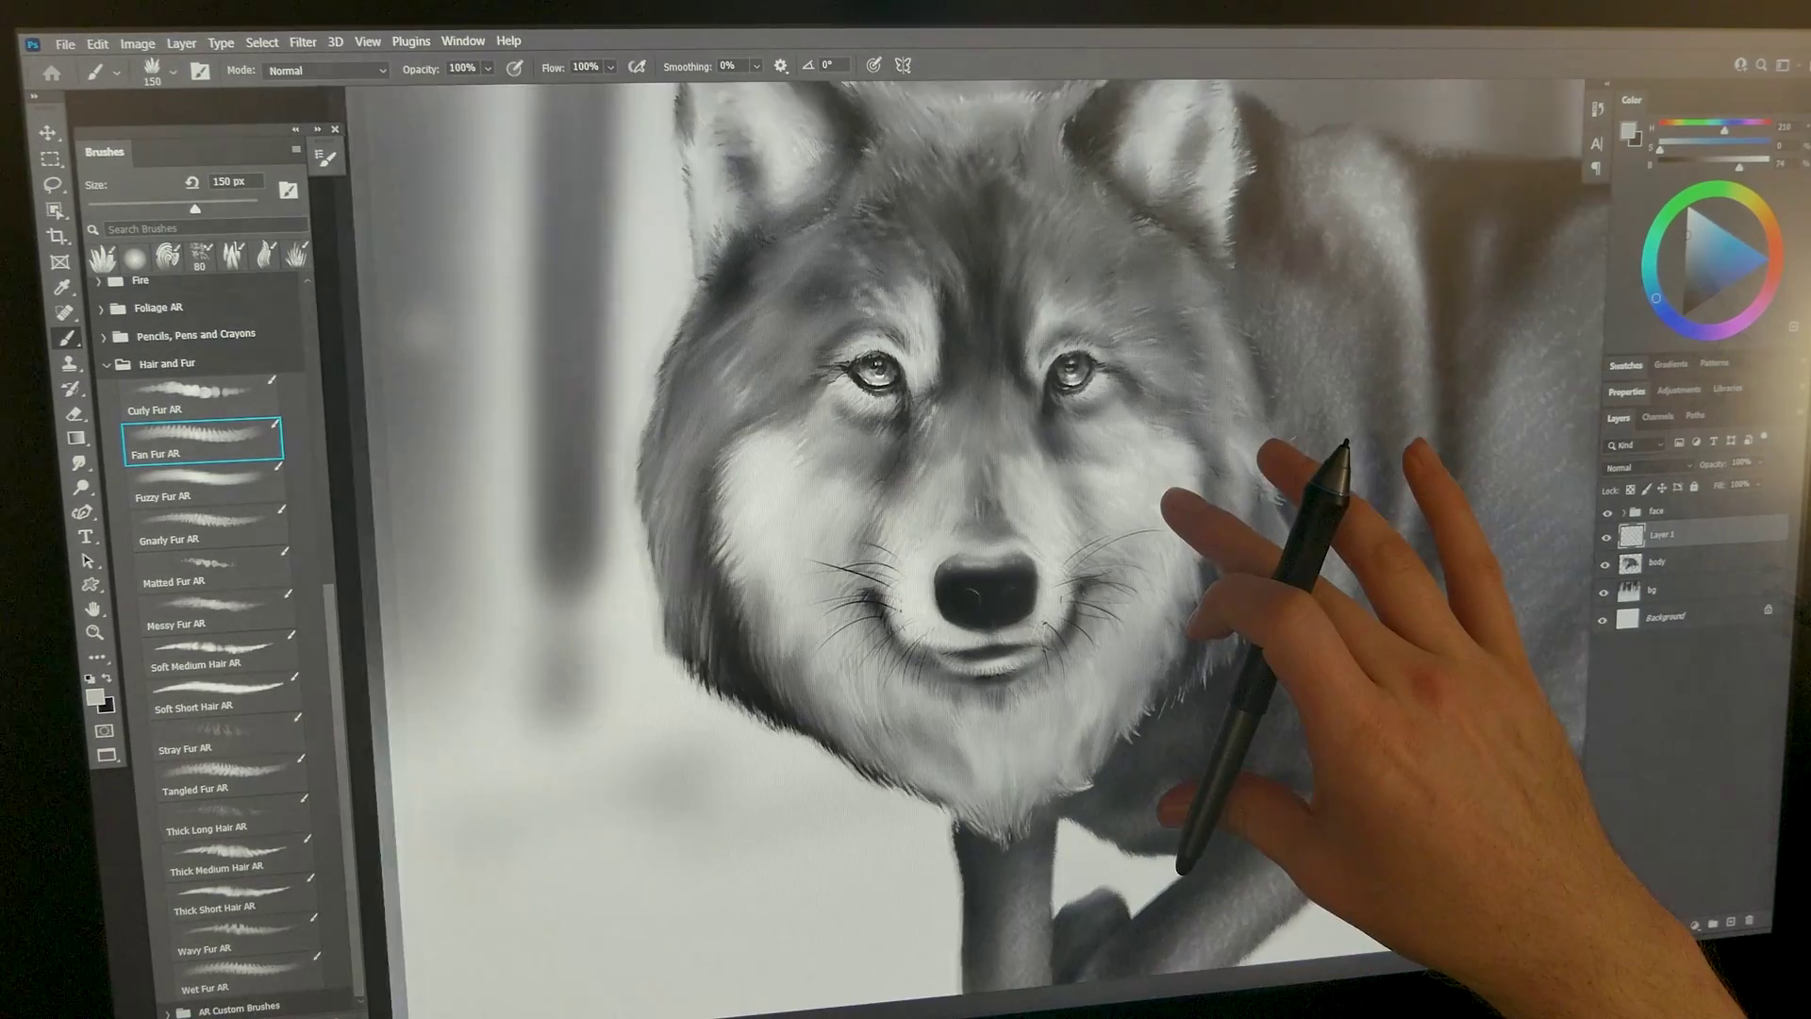
- Set the brush colour to pure white and stamp a Fan Fur AR tuft on the wolf's face just below the eye
{"action": "scroll", "coordinate": [1161, 566], "scroll_direction": "up", "scroll_amount": 2}
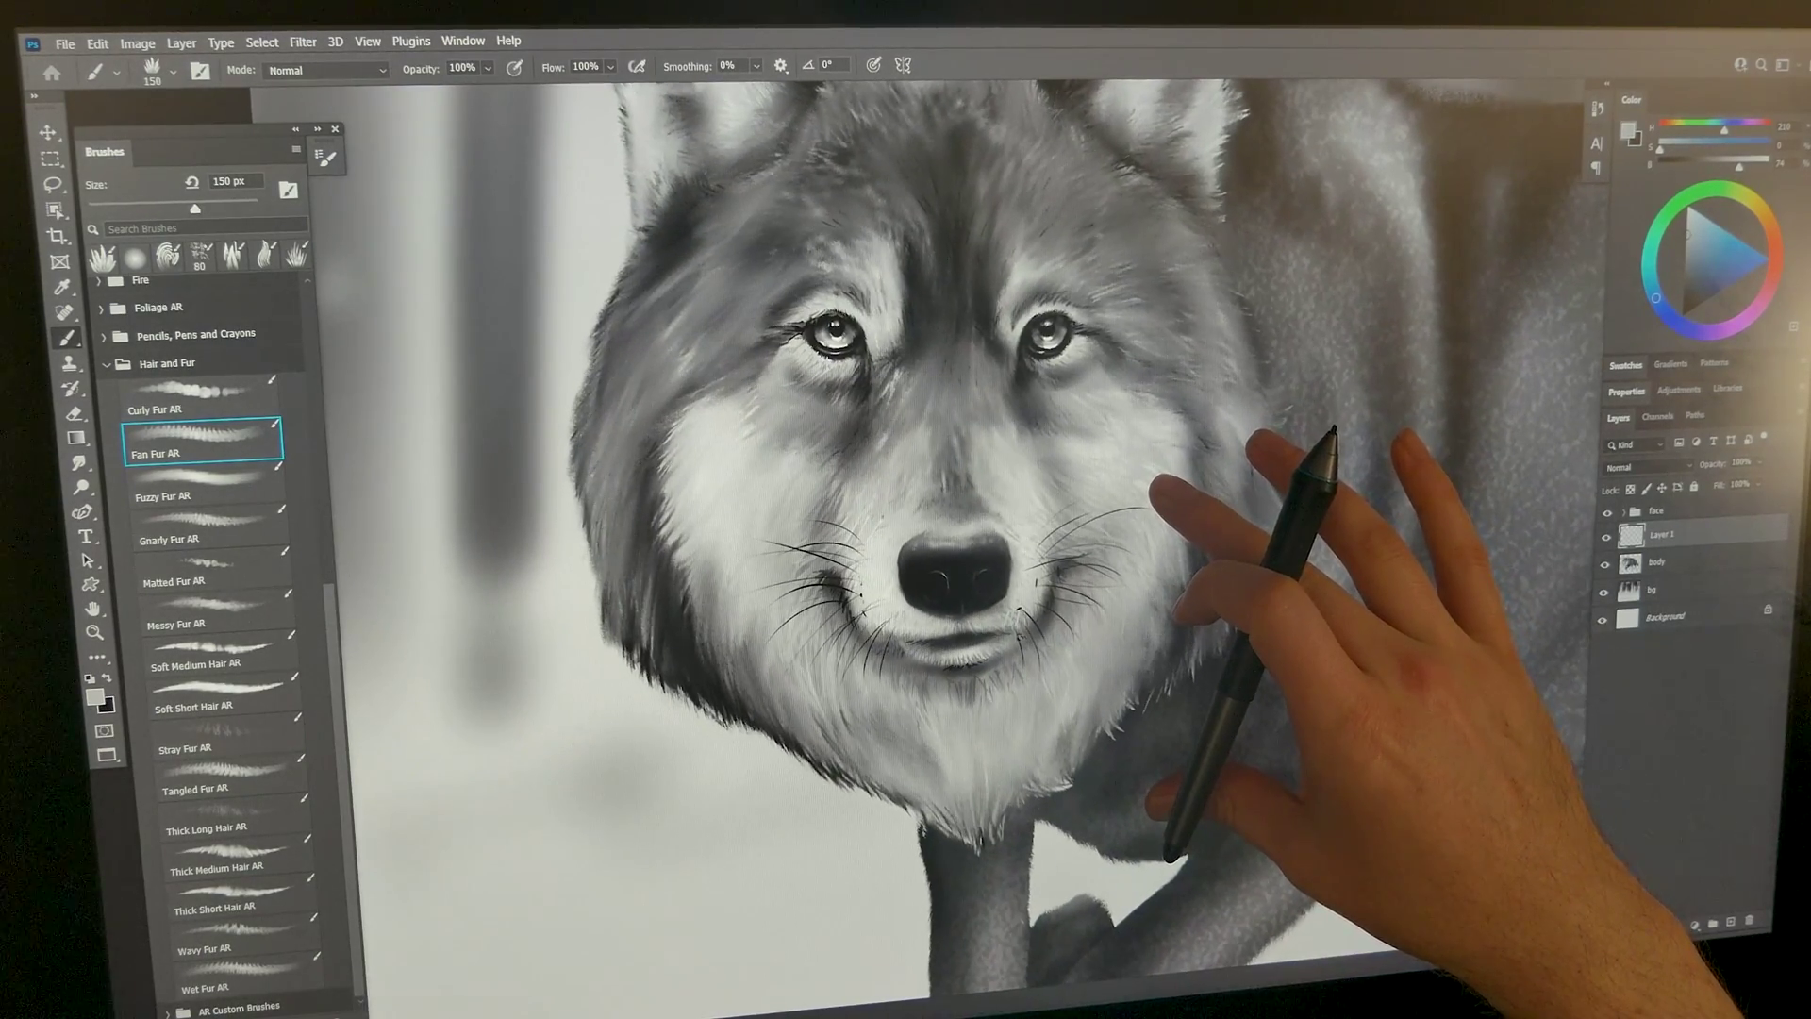
{"action": "scroll", "coordinate": [990, 453], "scroll_direction": "up", "scroll_amount": 3}
{"action": "scroll", "coordinate": [1038, 566], "scroll_direction": "up", "scroll_amount": 2}
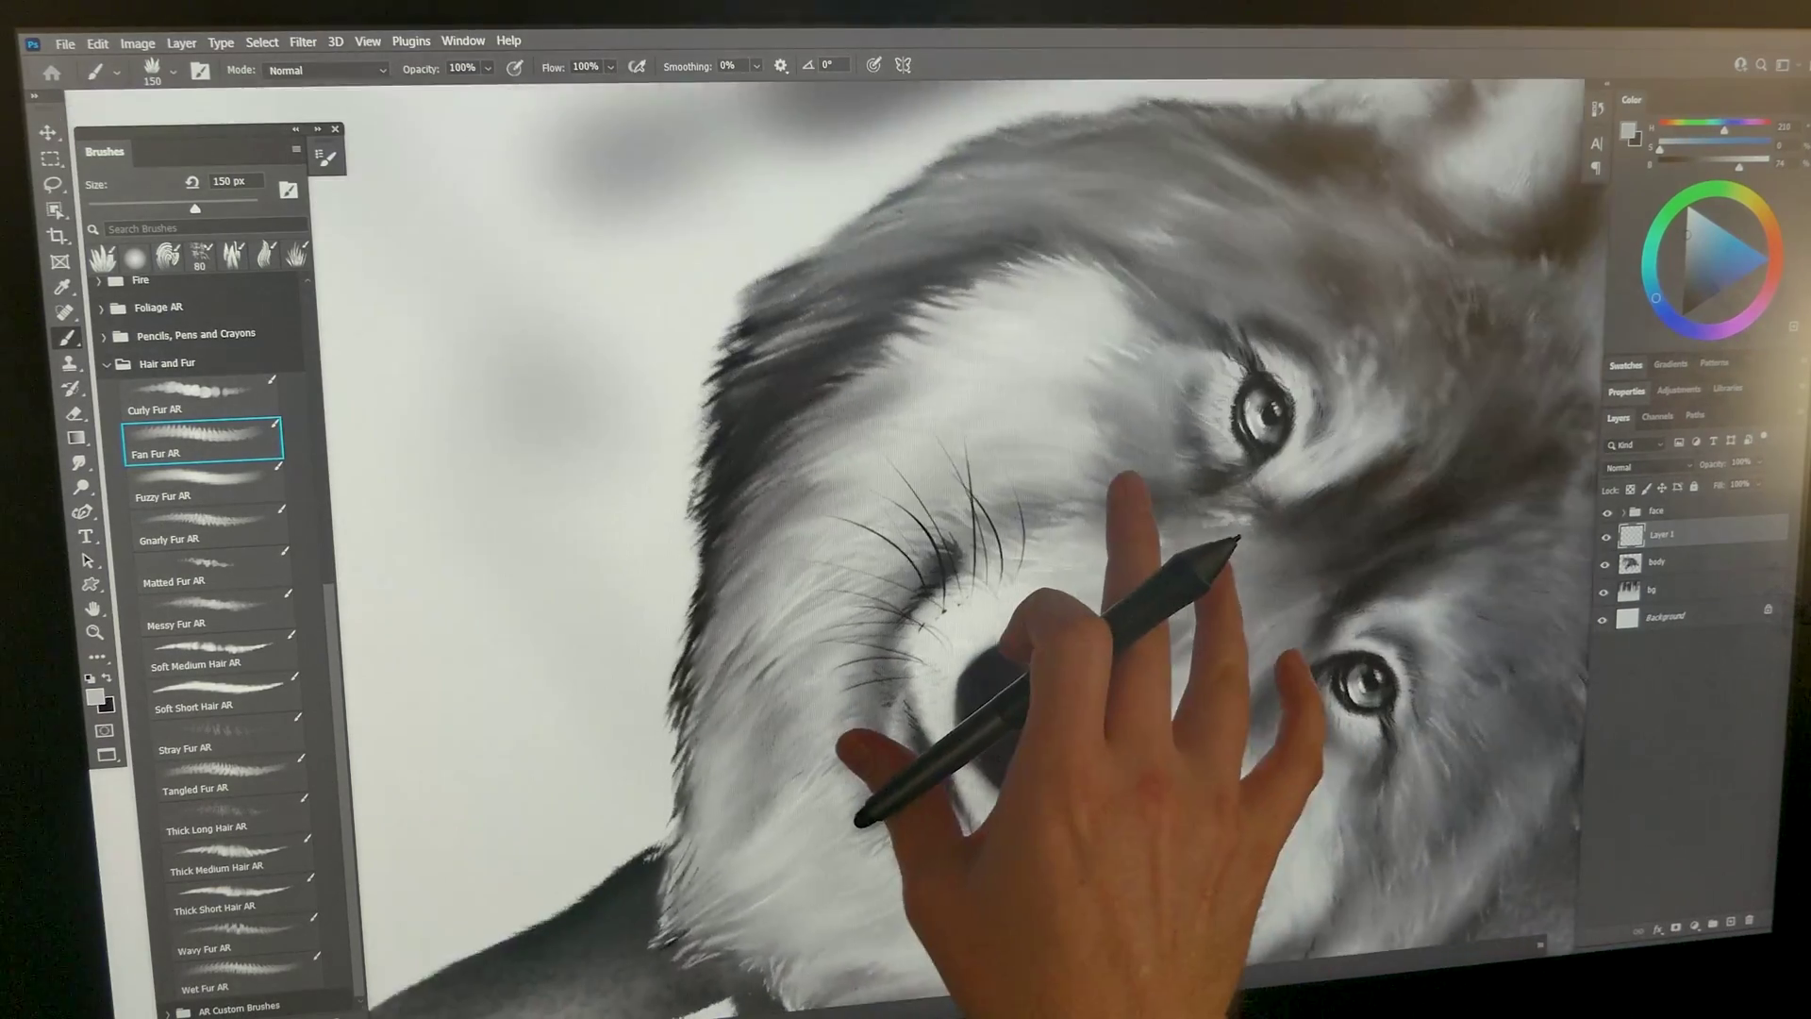
{"action": "scroll", "coordinate": [1103, 566], "scroll_direction": "up", "scroll_amount": 1}
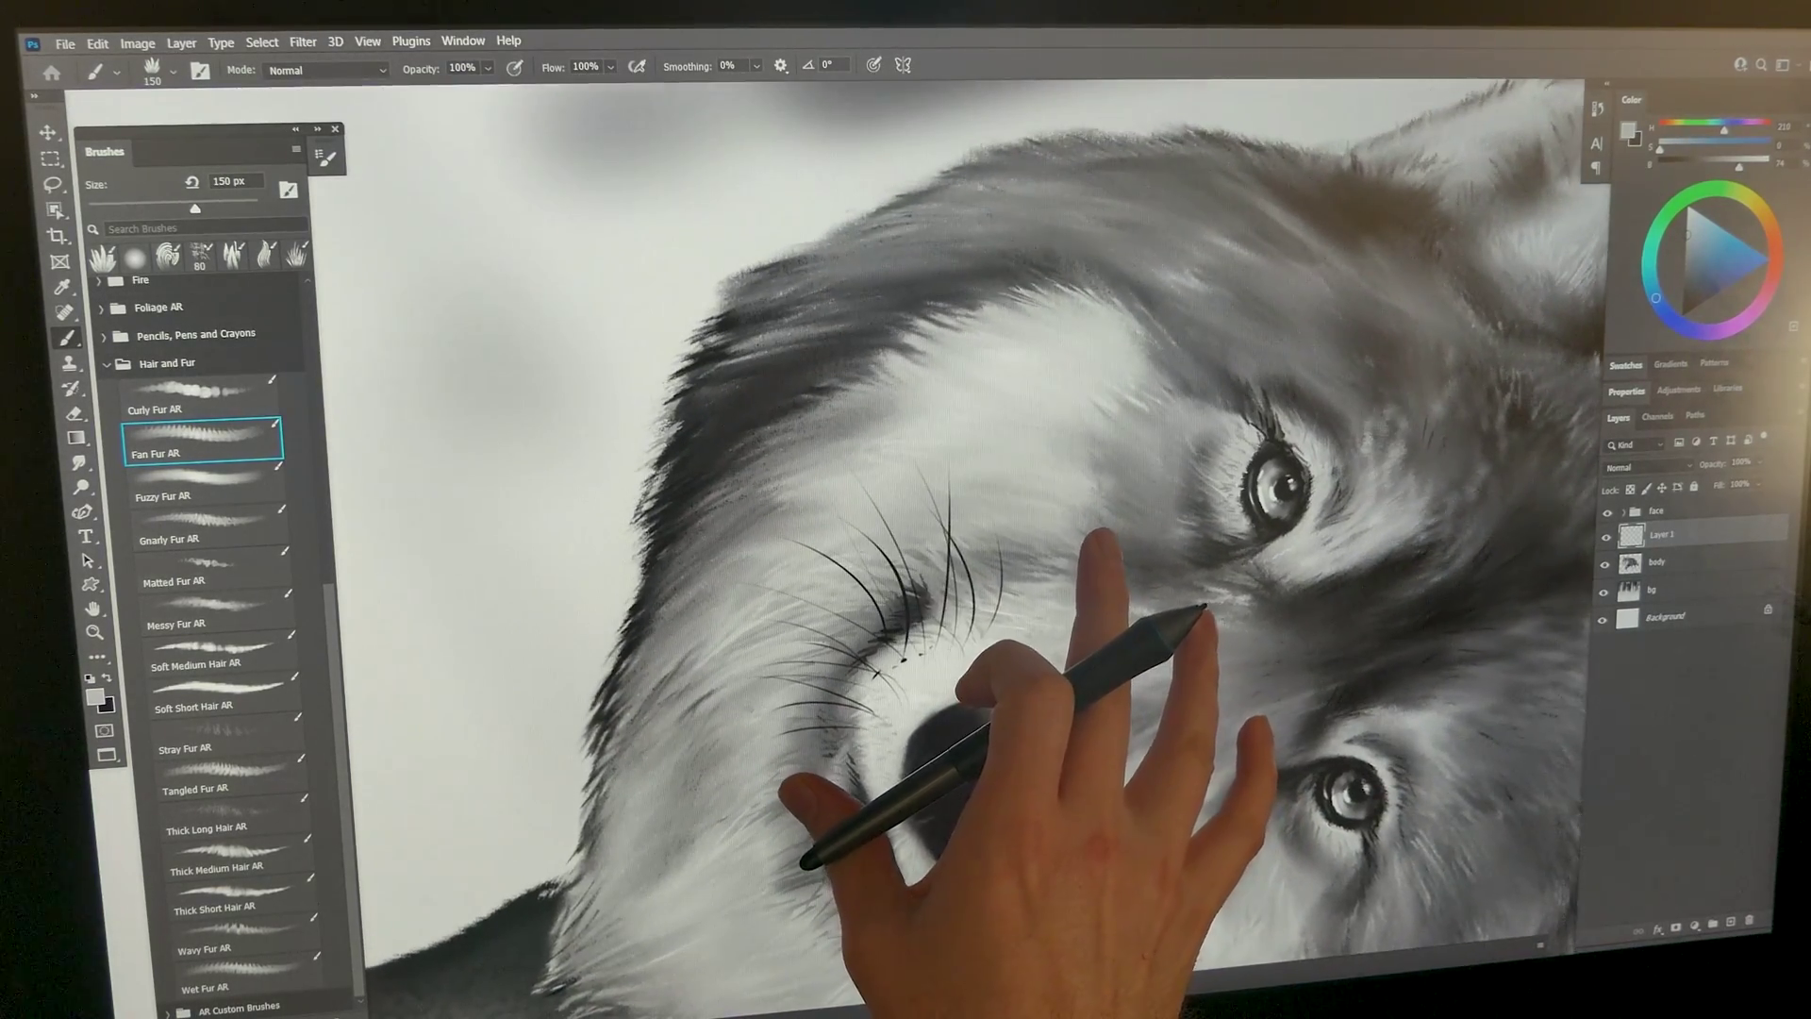
{"action": "scroll", "coordinate": [991, 509], "scroll_direction": "up", "scroll_amount": 2}
{"action": "scroll", "coordinate": [991, 509], "scroll_direction": "down", "scroll_amount": 1}
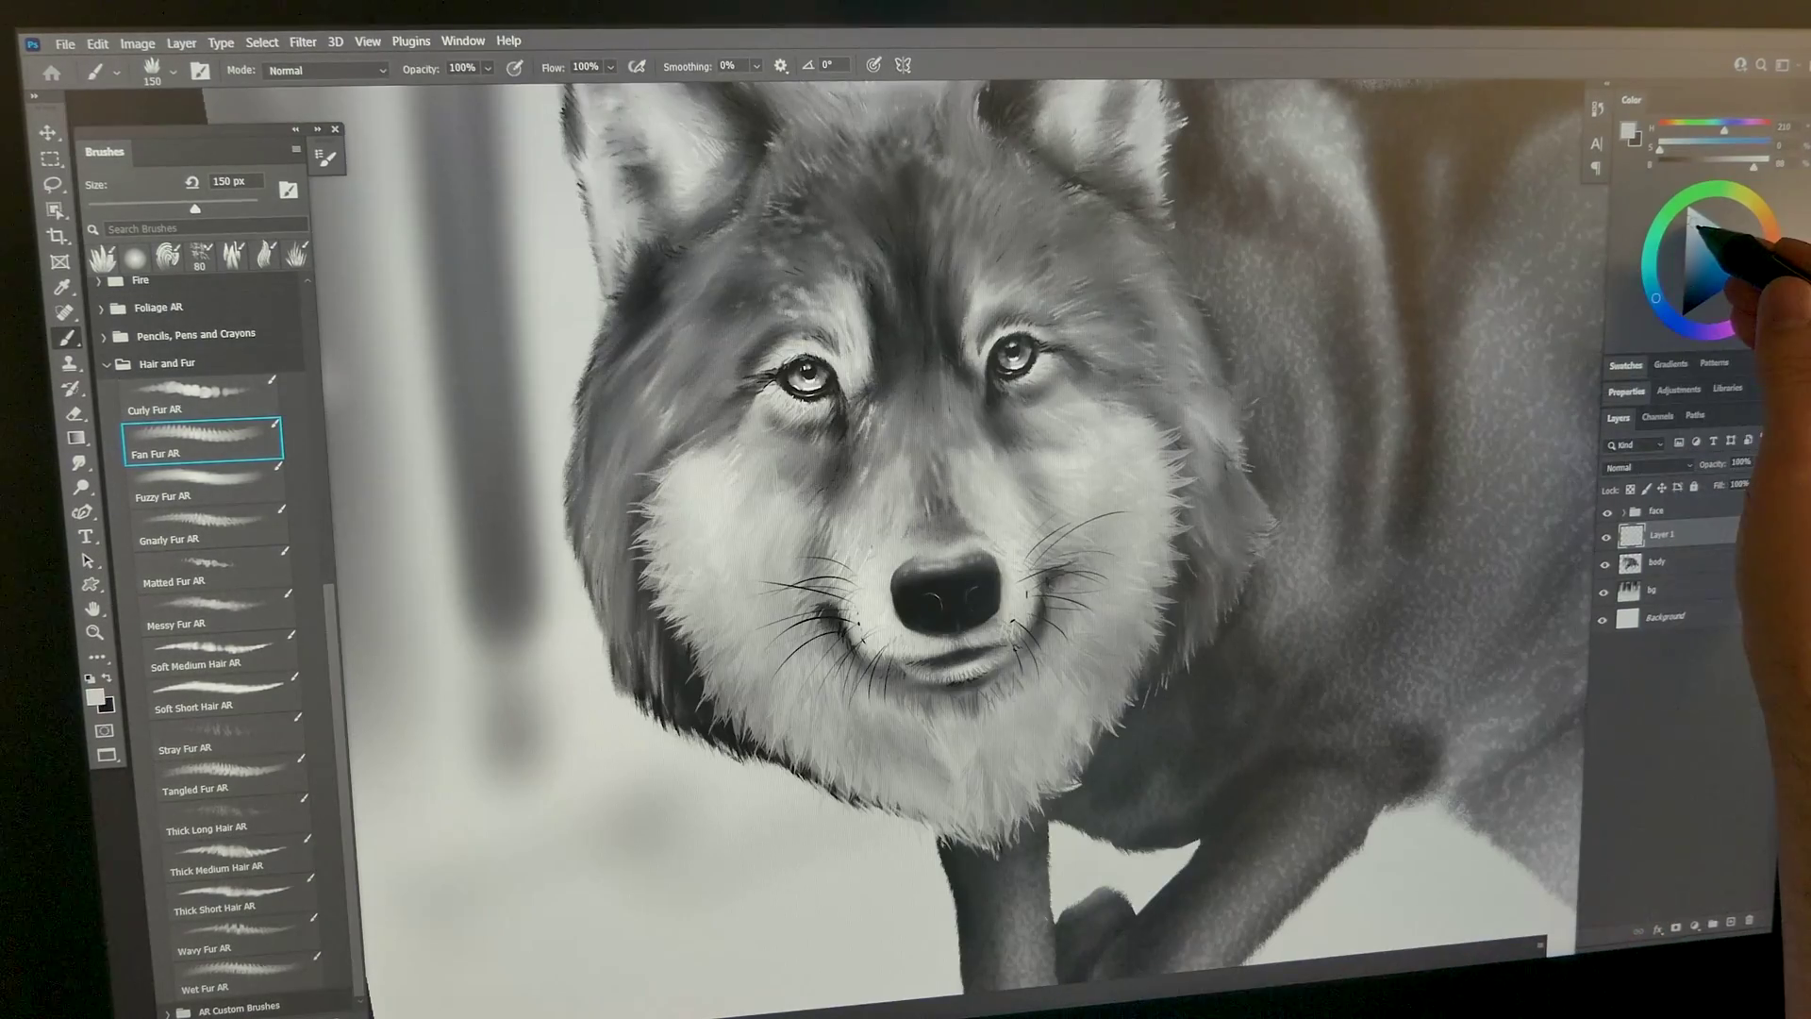
{"action": "left_click", "coordinate": [1688, 208]}
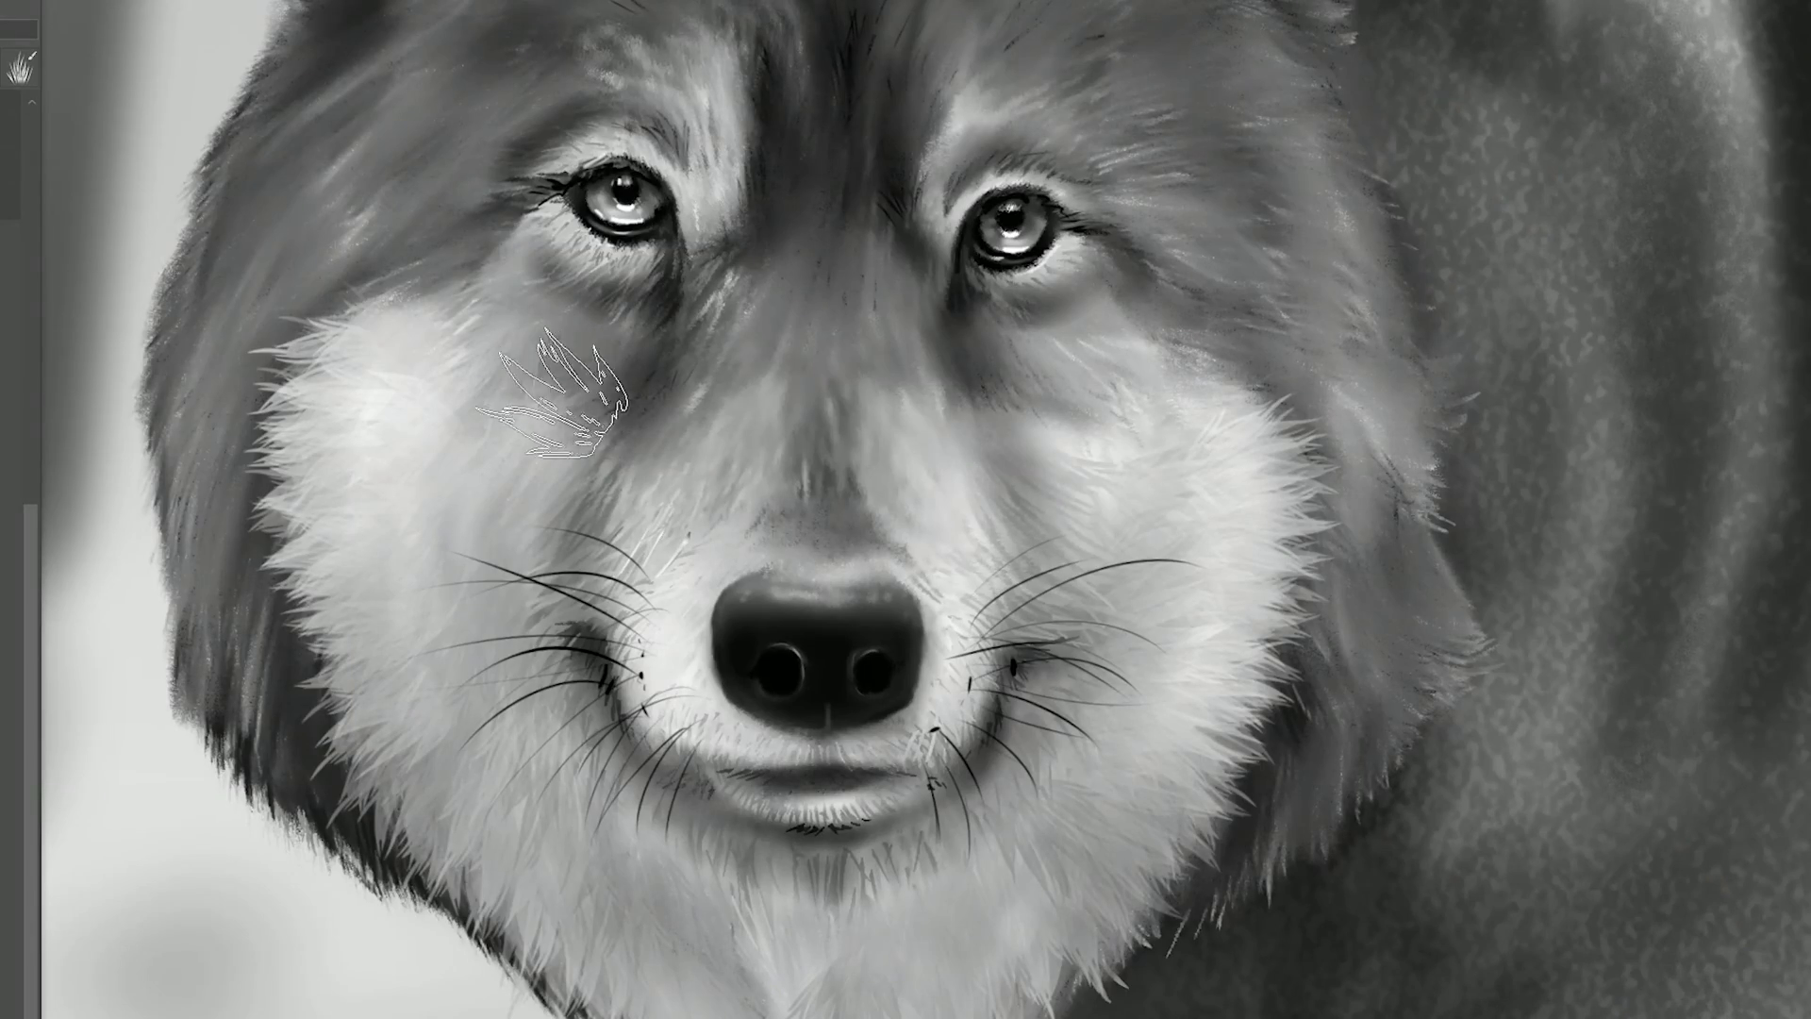
{"action": "left_click", "coordinate": [557, 383]}
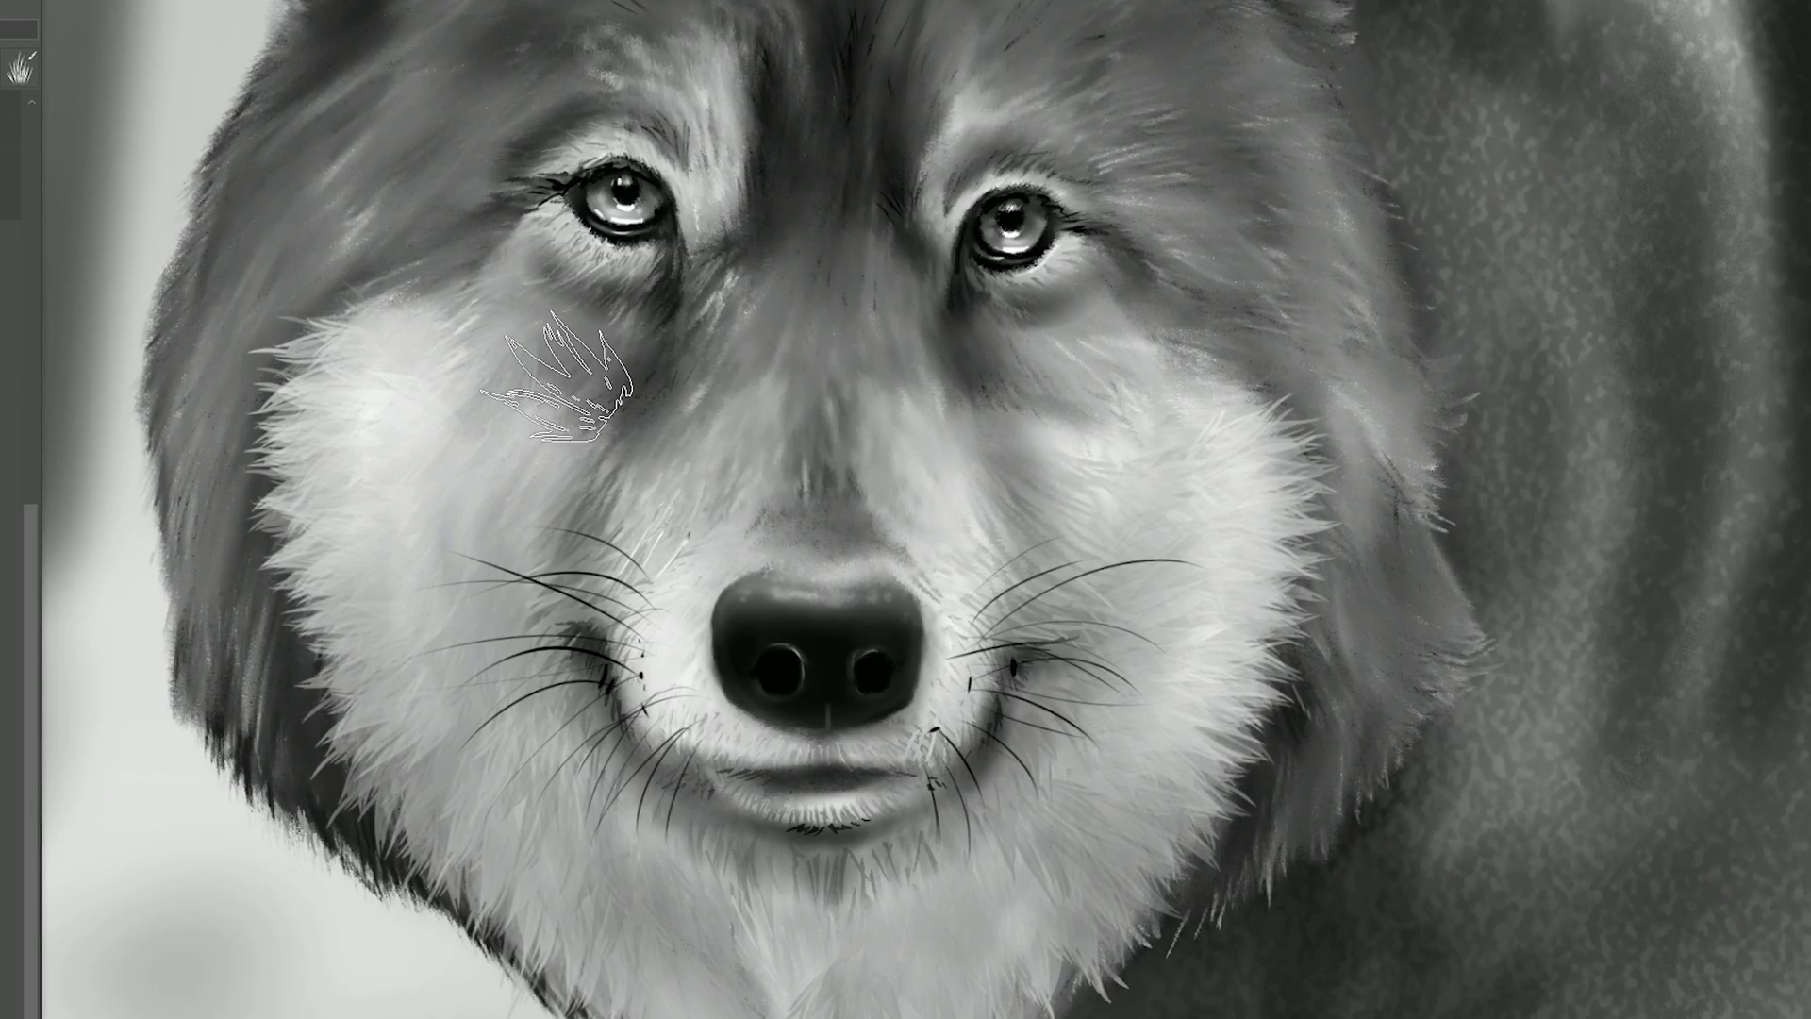
{"action": "left_click", "coordinate": [558, 375]}
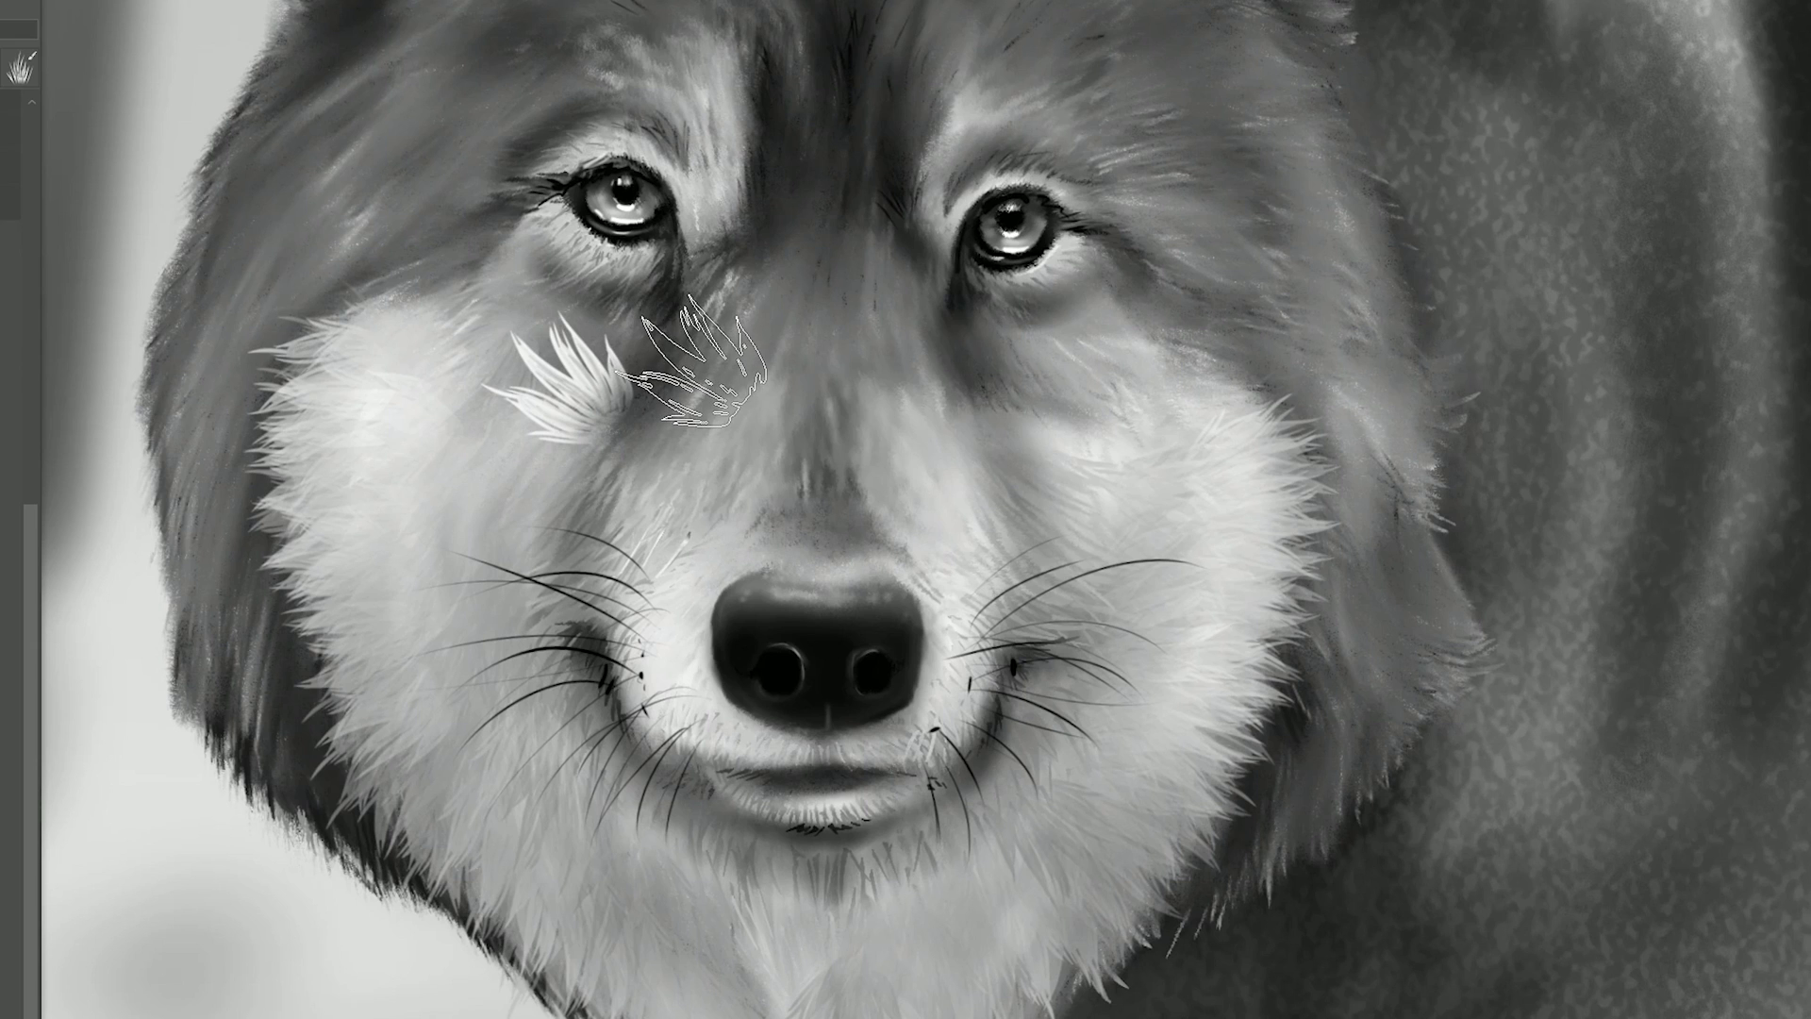
- Reduce the Fan Fur AR brush to 70 px and paint white fur strokes on the wolf's face
{"action": "key", "text": "bracketleft"}
{"action": "key", "text": "bracketleft"}
{"action": "key", "text": "bracketleft"}
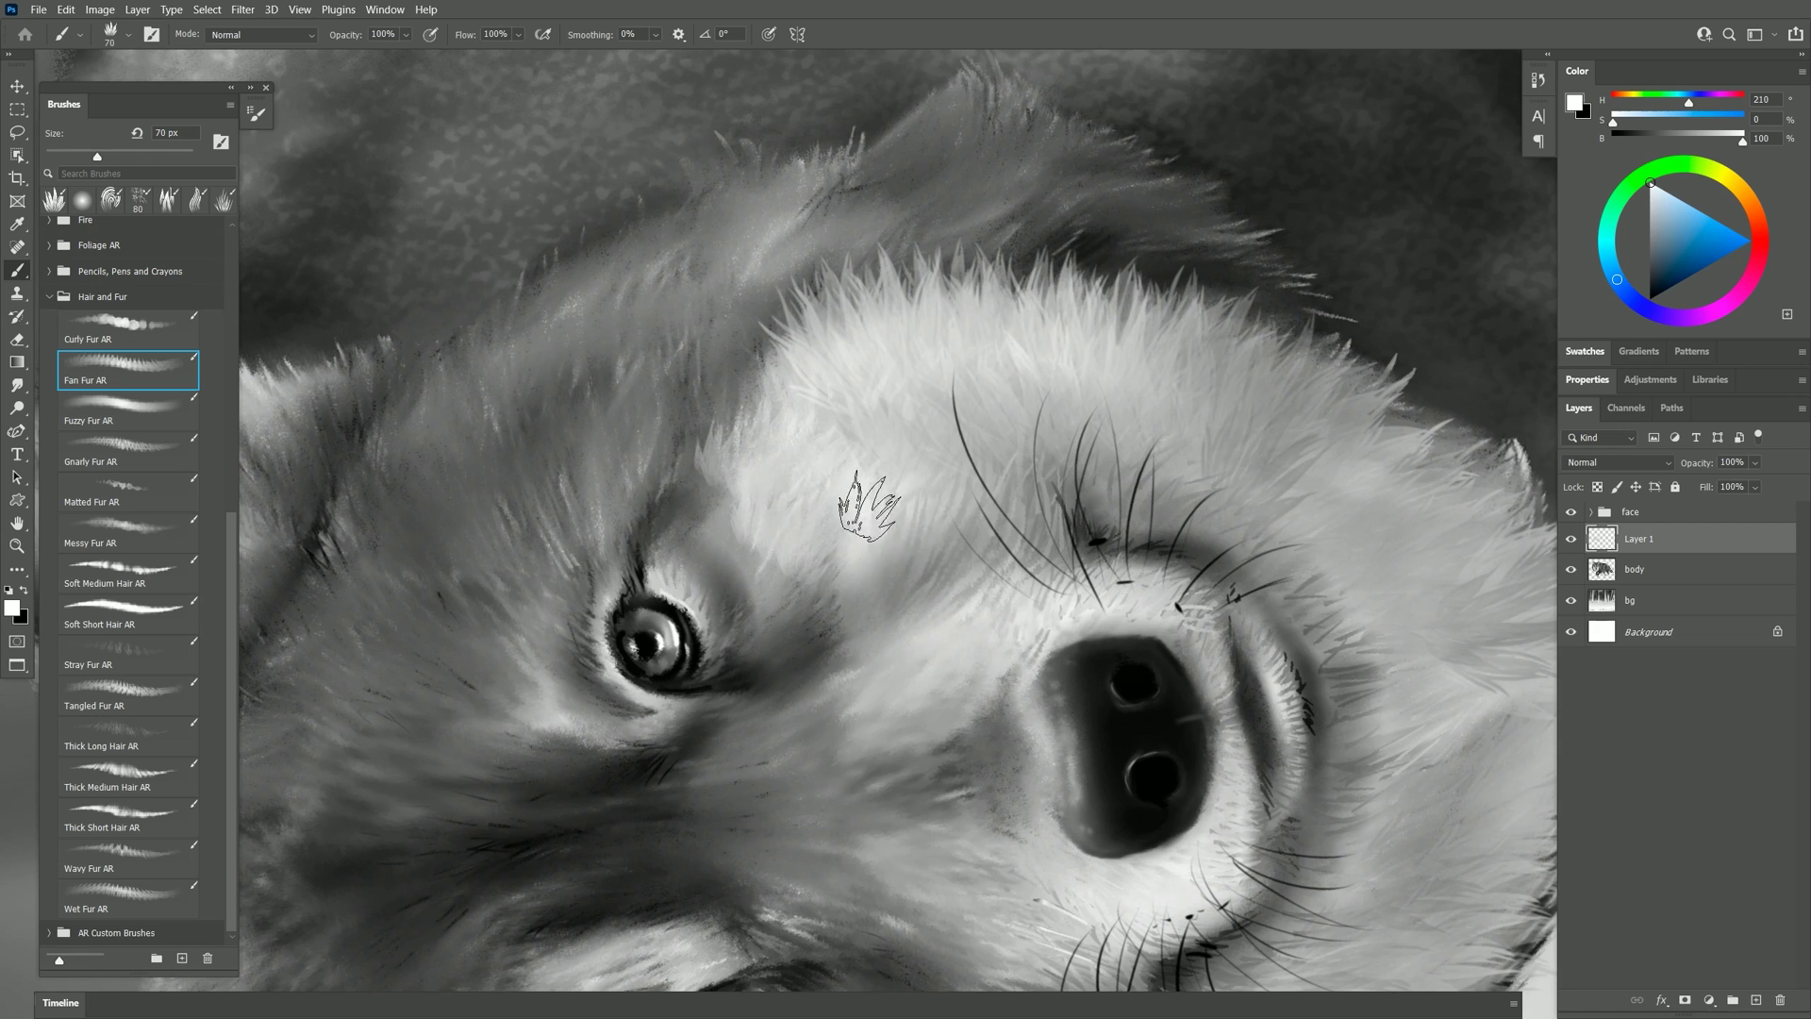
{"action": "mouse_move", "coordinate": [873, 575]}
{"action": "left_mouse_down"}
{"action": "mouse_move", "coordinate": [718, 476]}
{"action": "mouse_move", "coordinate": [699, 426]}
{"action": "mouse_move", "coordinate": [783, 368]}
{"action": "left_mouse_up"}
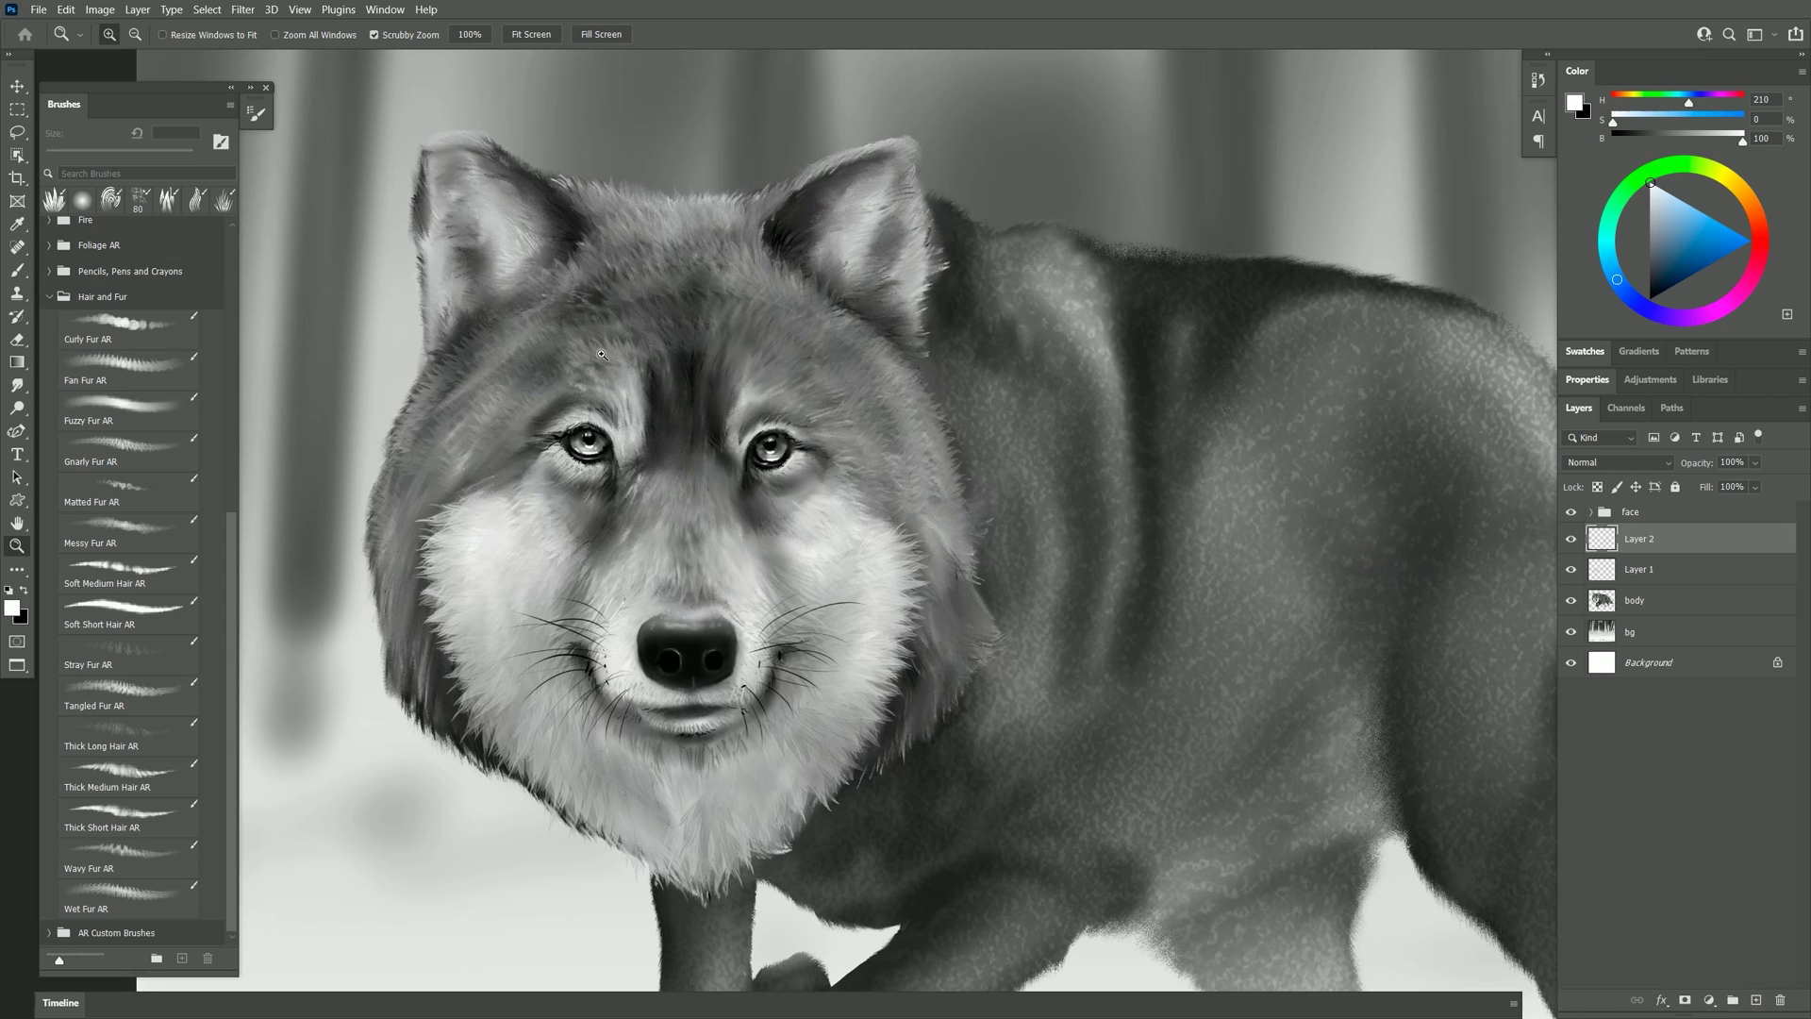
- Sample the coat's dark grey and paint the wolf's shoulder and back with the Fuzzy Fur AR brush at 300 px
{"action": "left_click", "coordinate": [120, 413]}
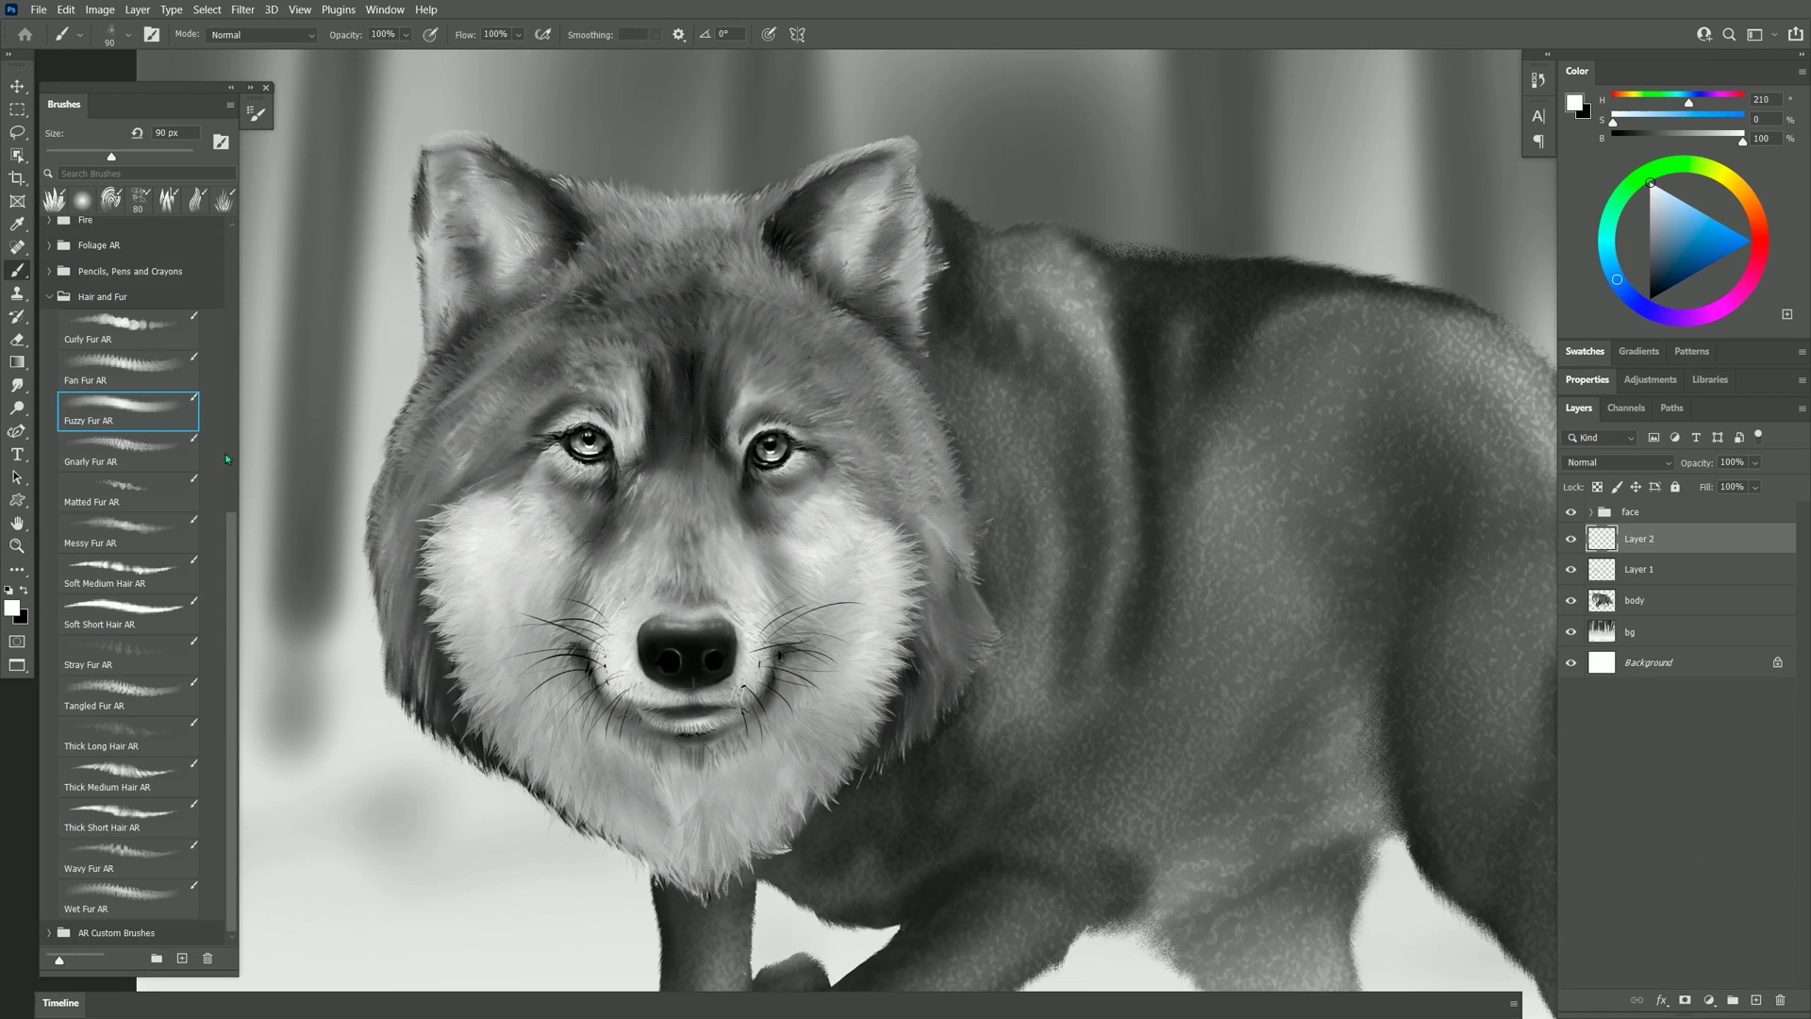
{"action": "left_click", "coordinate": [1122, 408], "text": "alt"}
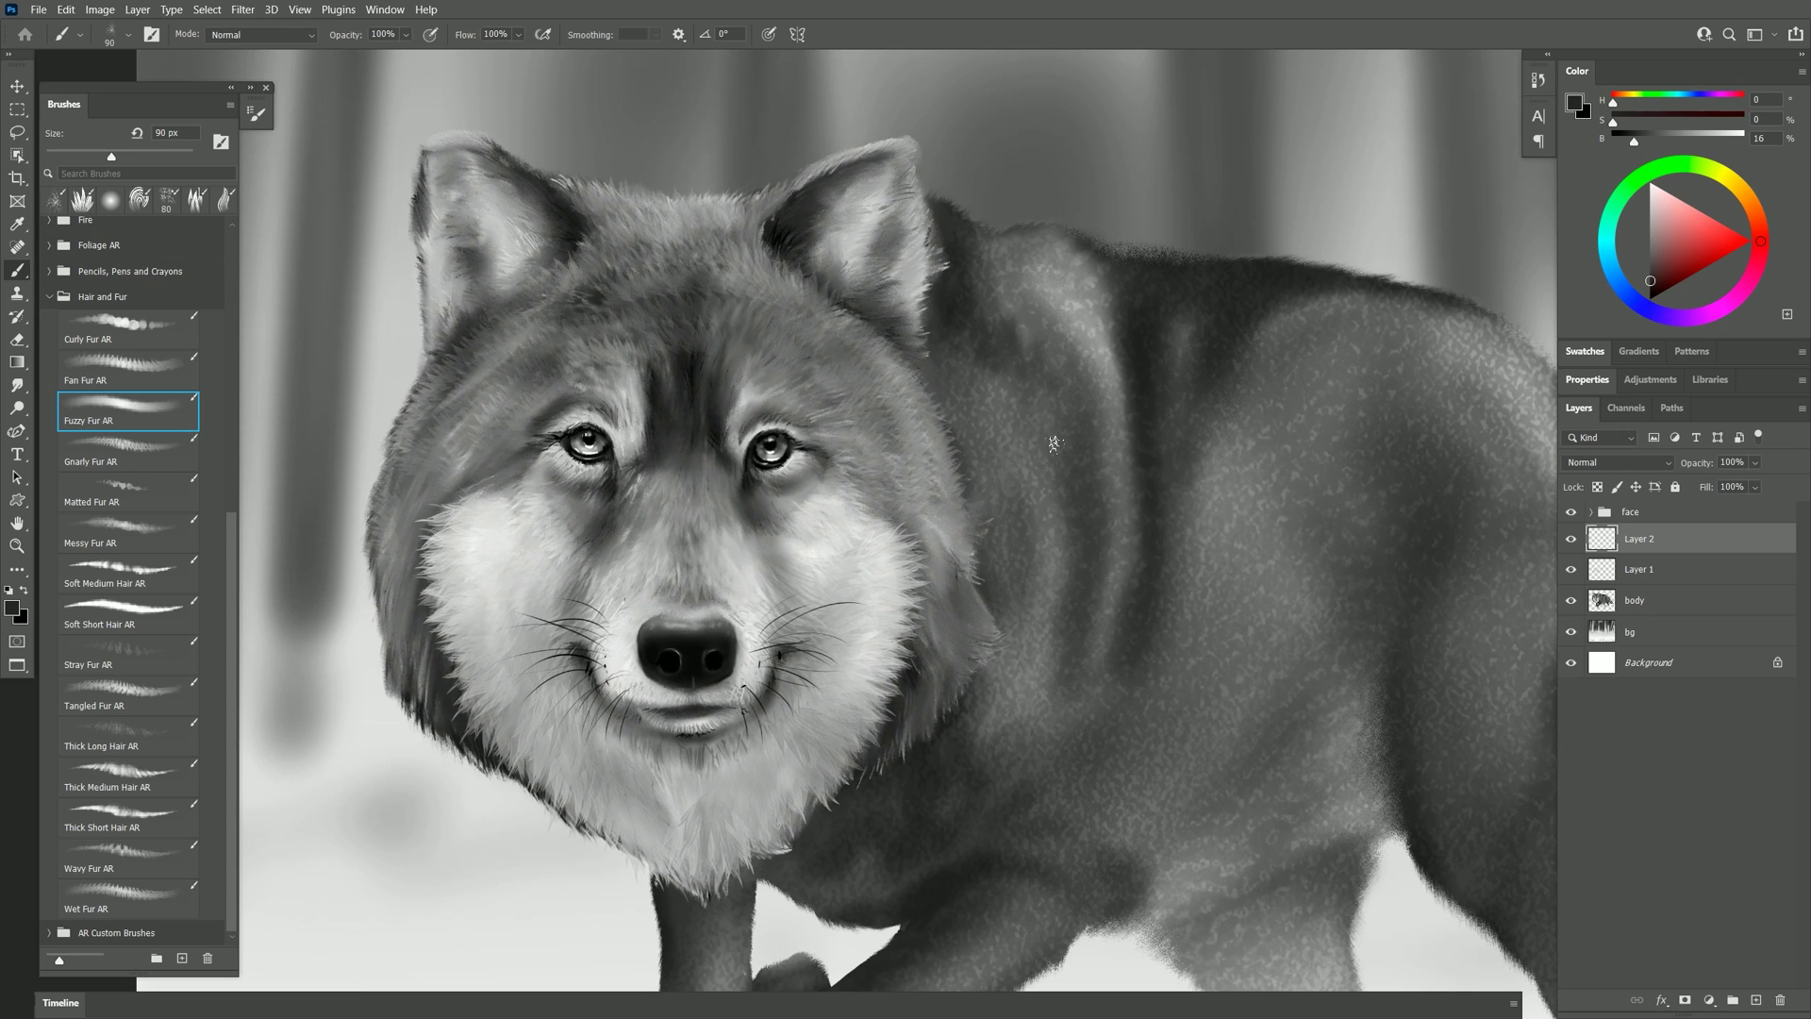
{"action": "mouse_move", "coordinate": [1070, 441]}
{"action": "left_mouse_down"}
{"action": "mouse_move", "coordinate": [1103, 416]}
{"action": "mouse_move", "coordinate": [1010, 360]}
{"action": "mouse_move", "coordinate": [1050, 298]}
{"action": "mouse_move", "coordinate": [1008, 269]}
{"action": "mouse_move", "coordinate": [1295, 307]}
{"action": "mouse_move", "coordinate": [1096, 331]}
{"action": "mouse_move", "coordinate": [1211, 280]}
{"action": "mouse_move", "coordinate": [1485, 322]}
{"action": "mouse_move", "coordinate": [1247, 338]}
{"action": "mouse_move", "coordinate": [1249, 378]}
{"action": "mouse_move", "coordinate": [1071, 419]}
{"action": "mouse_move", "coordinate": [1370, 505]}
{"action": "left_mouse_up"}
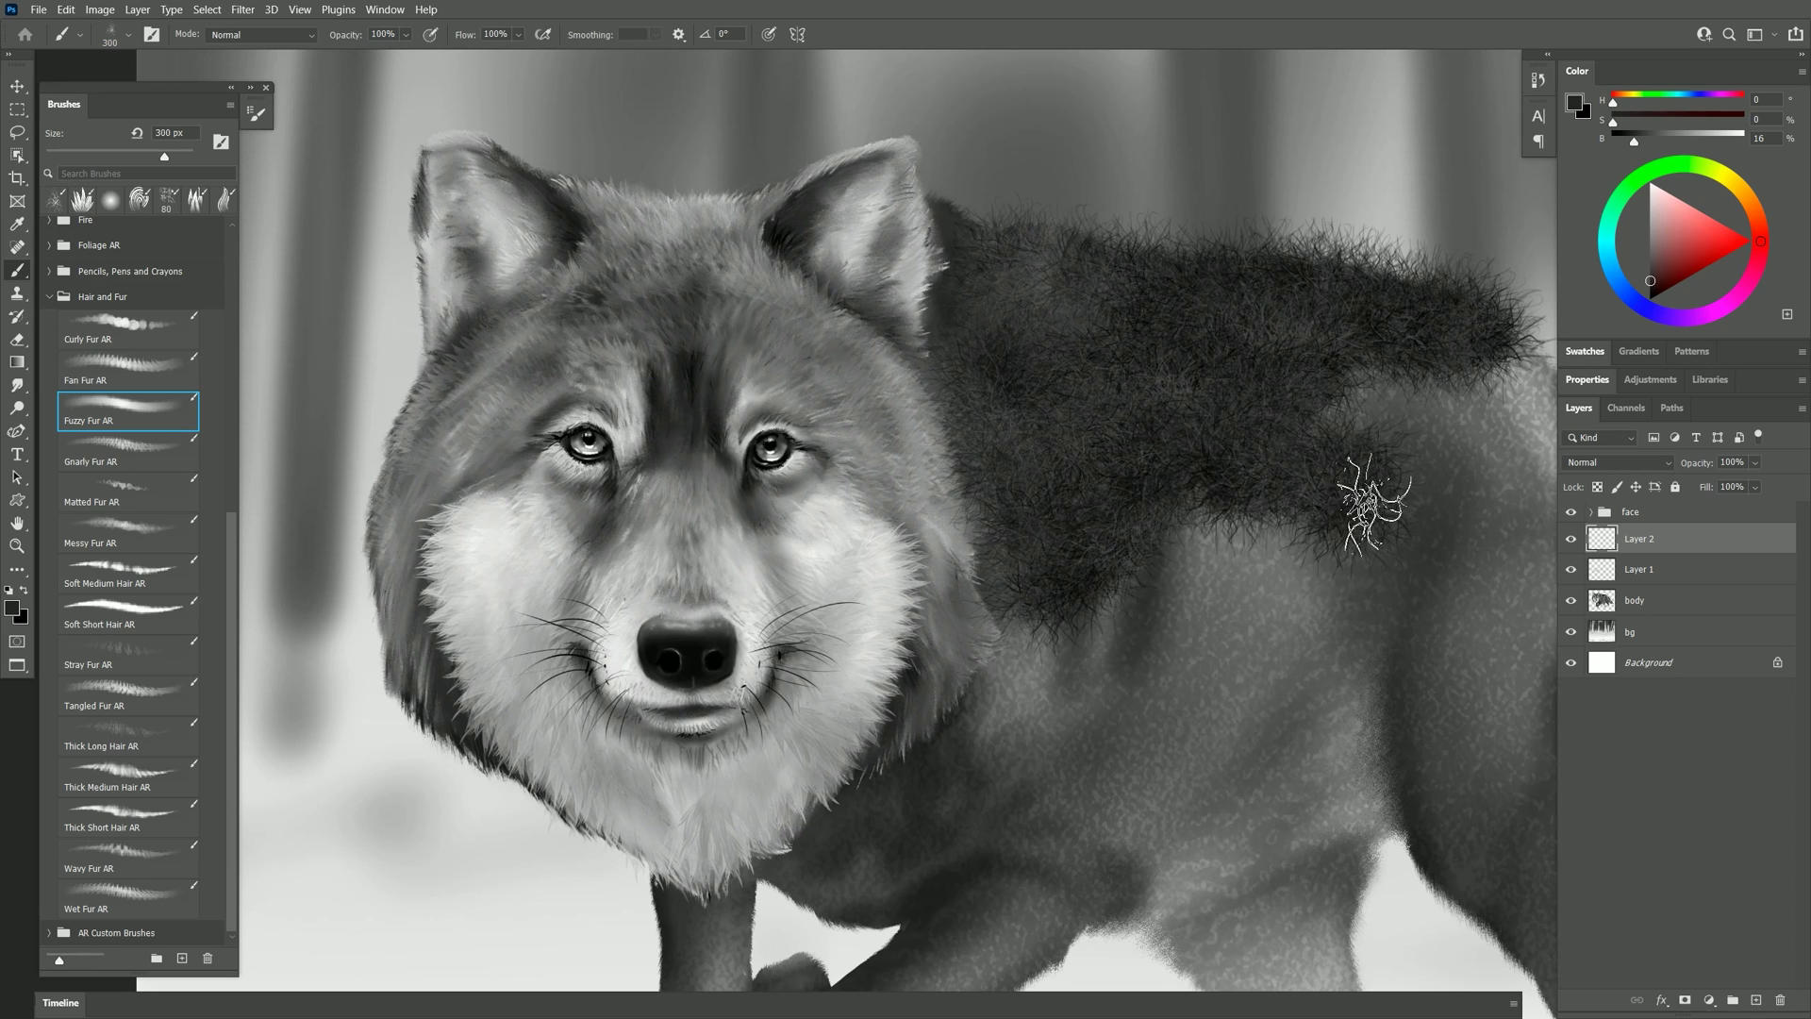
{"action": "left_click_drag", "start_coordinate": [1240, 580], "coordinate": [1039, 560]}
{"action": "mouse_move", "coordinate": [1173, 336]}
{"action": "left_mouse_down"}
{"action": "mouse_move", "coordinate": [1250, 375]}
{"action": "mouse_move", "coordinate": [1282, 580]}
{"action": "mouse_move", "coordinate": [990, 521]}
{"action": "mouse_move", "coordinate": [868, 612]}
{"action": "left_mouse_up"}
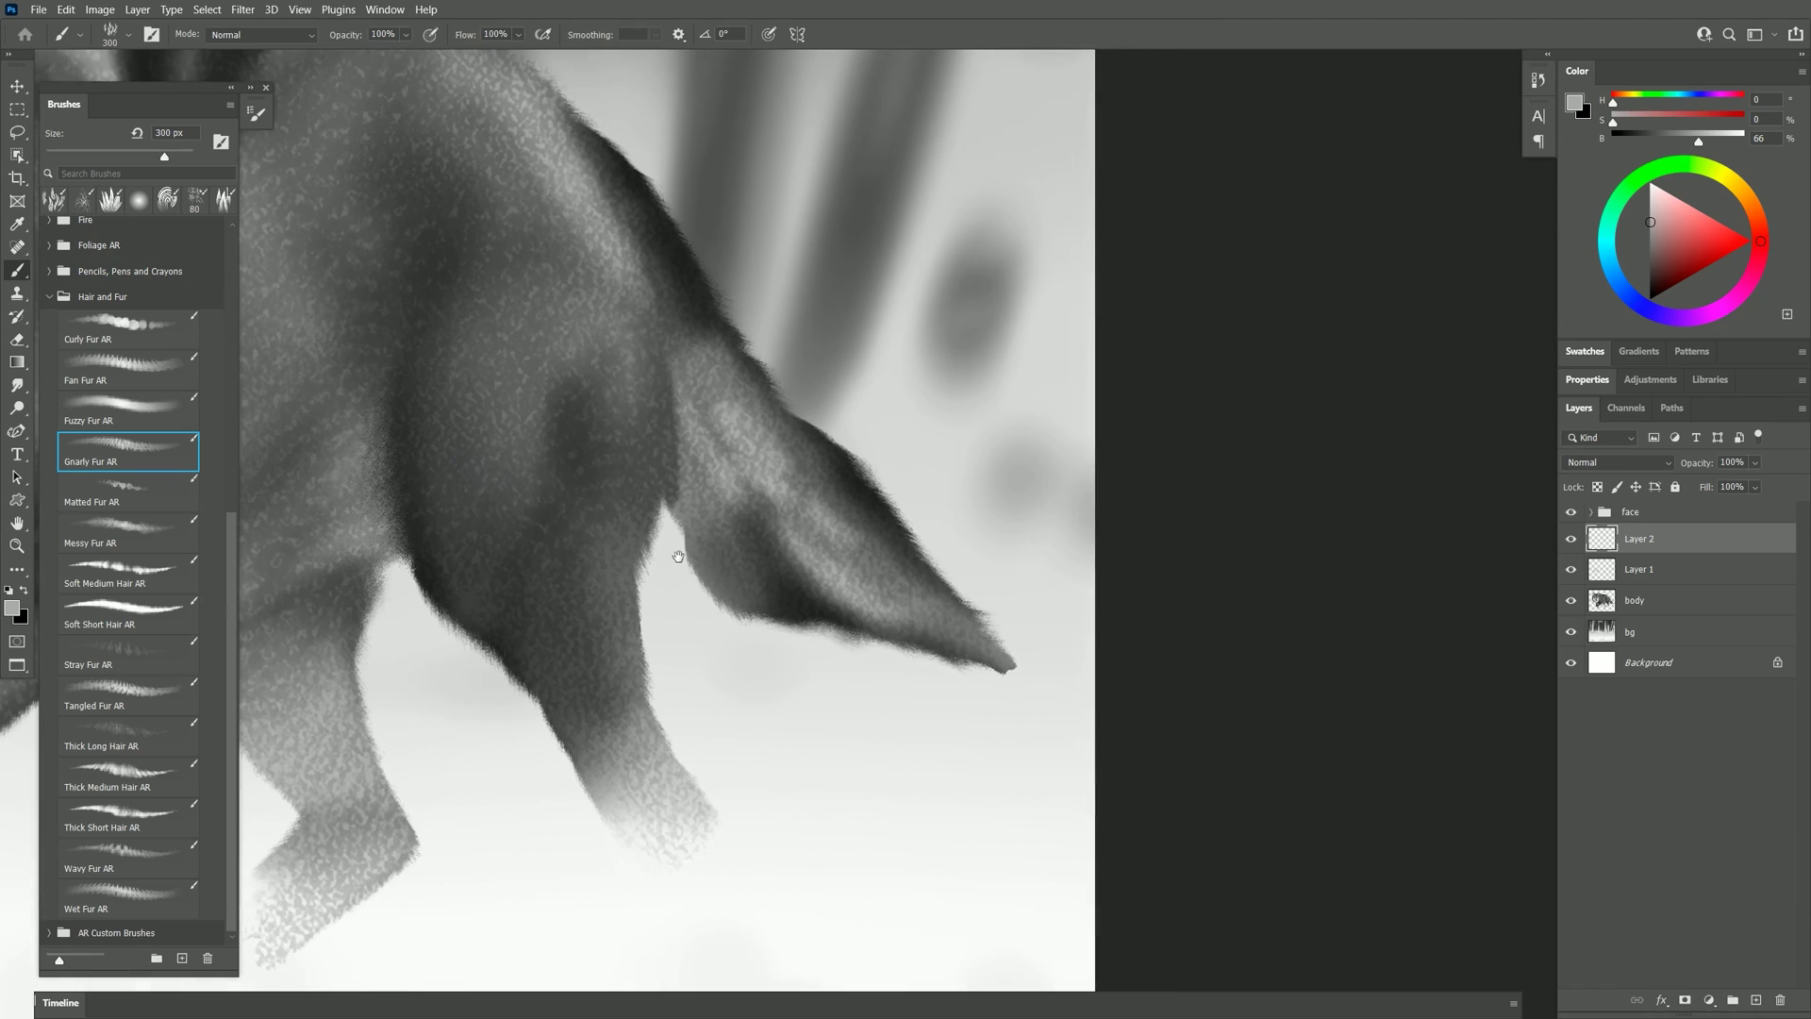
- Sample a dark grey and cover the wolf's tail with Gnarly Fur AR strokes at 300 px
{"action": "mouse_move", "coordinate": [749, 498]}
{"action": "left_mouse_down"}
{"action": "mouse_move", "coordinate": [754, 401]}
{"action": "mouse_move", "coordinate": [819, 485]}
{"action": "mouse_move", "coordinate": [907, 476]}
{"action": "mouse_move", "coordinate": [966, 566]}
{"action": "left_mouse_up"}
{"action": "left_click", "coordinate": [841, 378], "text": "alt"}
{"action": "mouse_move", "coordinate": [867, 415]}
{"action": "left_mouse_down"}
{"action": "mouse_move", "coordinate": [787, 524]}
{"action": "mouse_move", "coordinate": [736, 306]}
{"action": "mouse_move", "coordinate": [896, 455]}
{"action": "mouse_move", "coordinate": [932, 530]}
{"action": "mouse_move", "coordinate": [1036, 495]}
{"action": "mouse_move", "coordinate": [913, 519]}
{"action": "mouse_move", "coordinate": [1028, 547]}
{"action": "mouse_move", "coordinate": [872, 443]}
{"action": "mouse_move", "coordinate": [842, 486]}
{"action": "mouse_move", "coordinate": [868, 476]}
{"action": "mouse_move", "coordinate": [750, 417]}
{"action": "mouse_move", "coordinate": [862, 533]}
{"action": "mouse_move", "coordinate": [1026, 542]}
{"action": "left_mouse_up"}
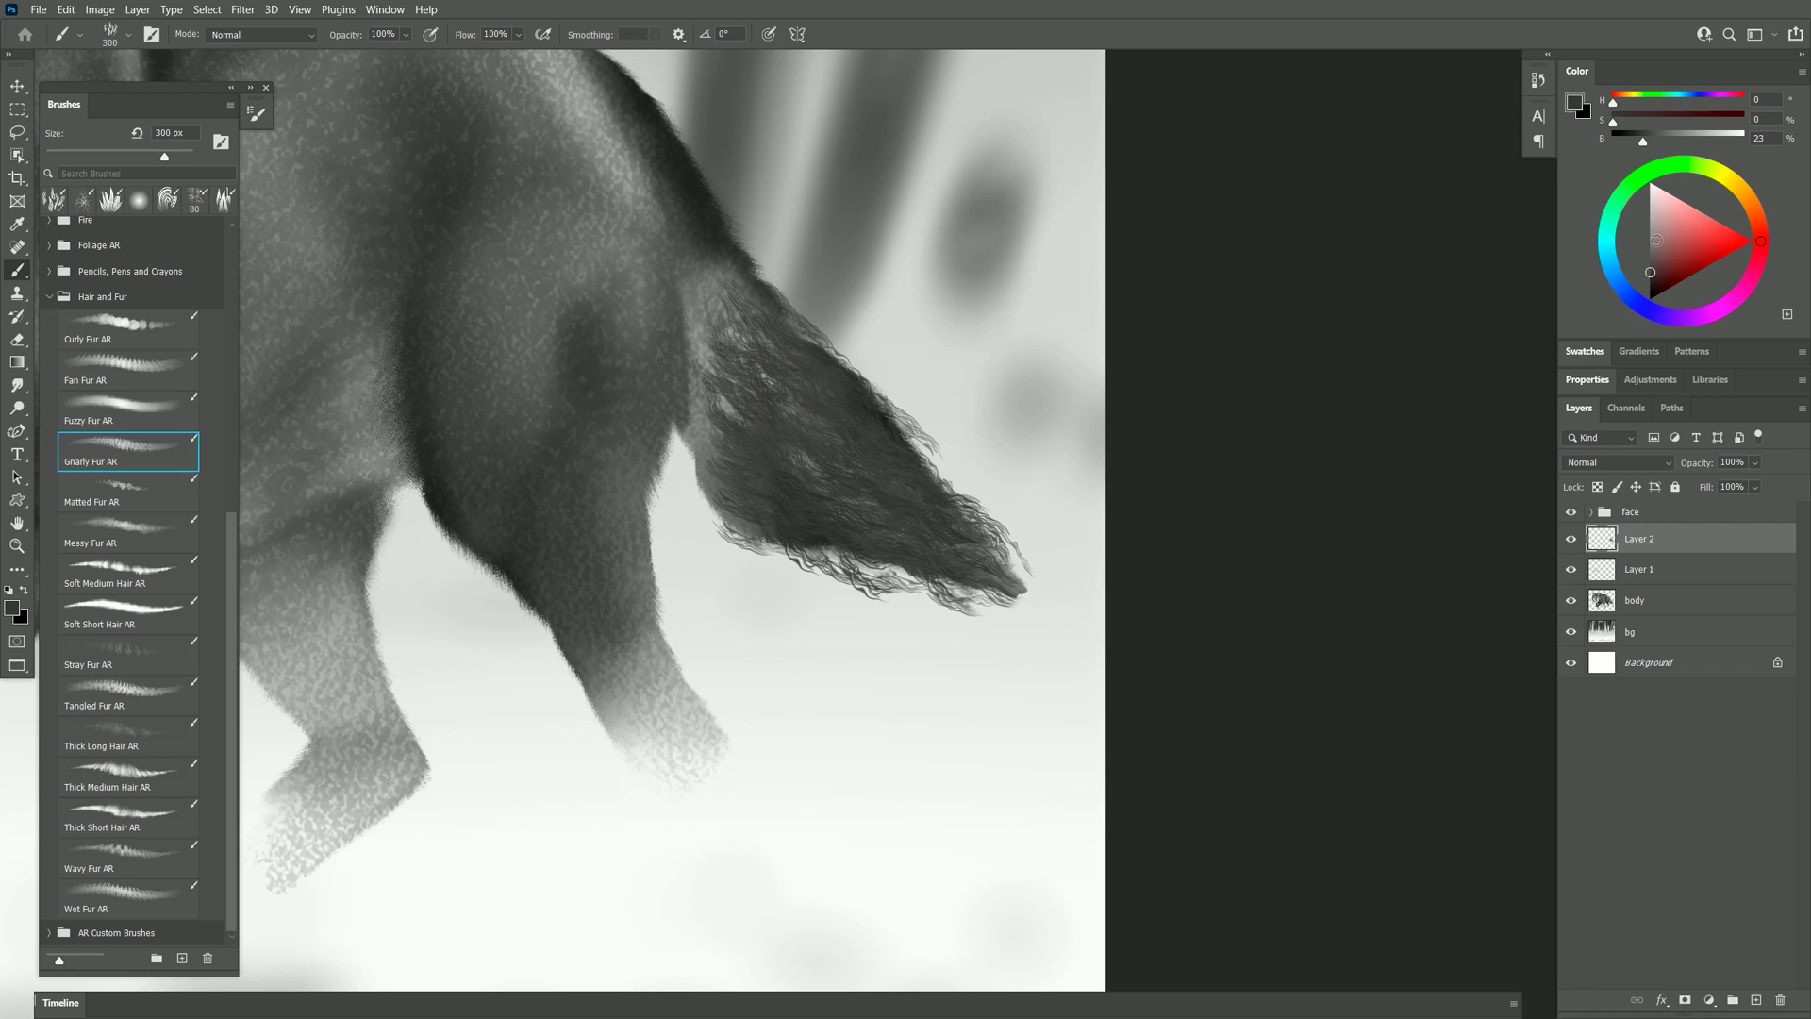
{"action": "mouse_move", "coordinate": [817, 334]}
{"action": "left_mouse_down"}
{"action": "mouse_move", "coordinate": [792, 382]}
{"action": "mouse_move", "coordinate": [830, 415]}
{"action": "mouse_move", "coordinate": [807, 344]}
{"action": "mouse_move", "coordinate": [781, 341]}
{"action": "left_mouse_up"}
- Paint matted fur over the flank and thigh with Matted Fur AR at 300 px, using 65% grey and a dark tone sampled from the back
{"action": "left_click", "coordinate": [1697, 139]}
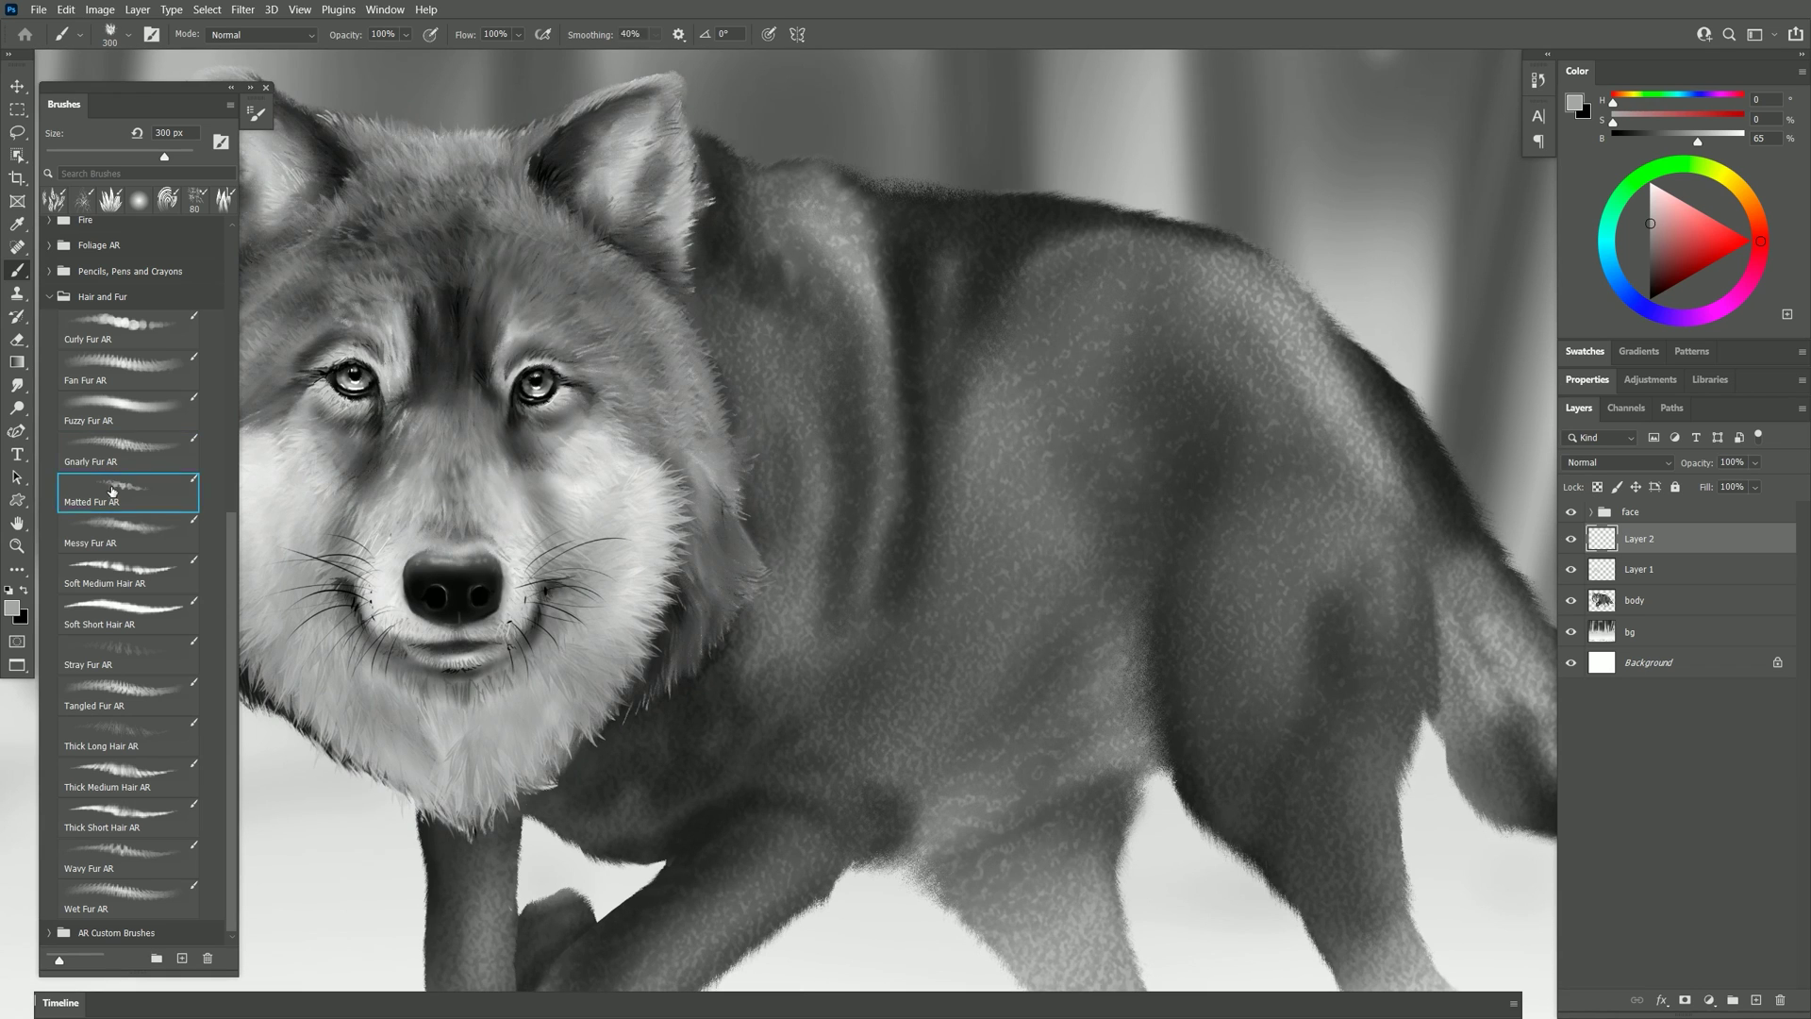
{"action": "mouse_move", "coordinate": [952, 311]}
{"action": "left_mouse_down"}
{"action": "mouse_move", "coordinate": [1010, 343]}
{"action": "mouse_move", "coordinate": [1173, 343]}
{"action": "mouse_move", "coordinate": [1233, 404]}
{"action": "mouse_move", "coordinate": [1325, 401]}
{"action": "mouse_move", "coordinate": [849, 377]}
{"action": "mouse_move", "coordinate": [796, 453]}
{"action": "mouse_move", "coordinate": [840, 679]}
{"action": "mouse_move", "coordinate": [1075, 642]}
{"action": "left_mouse_up"}
{"action": "left_click", "coordinate": [1000, 231], "text": "alt"}
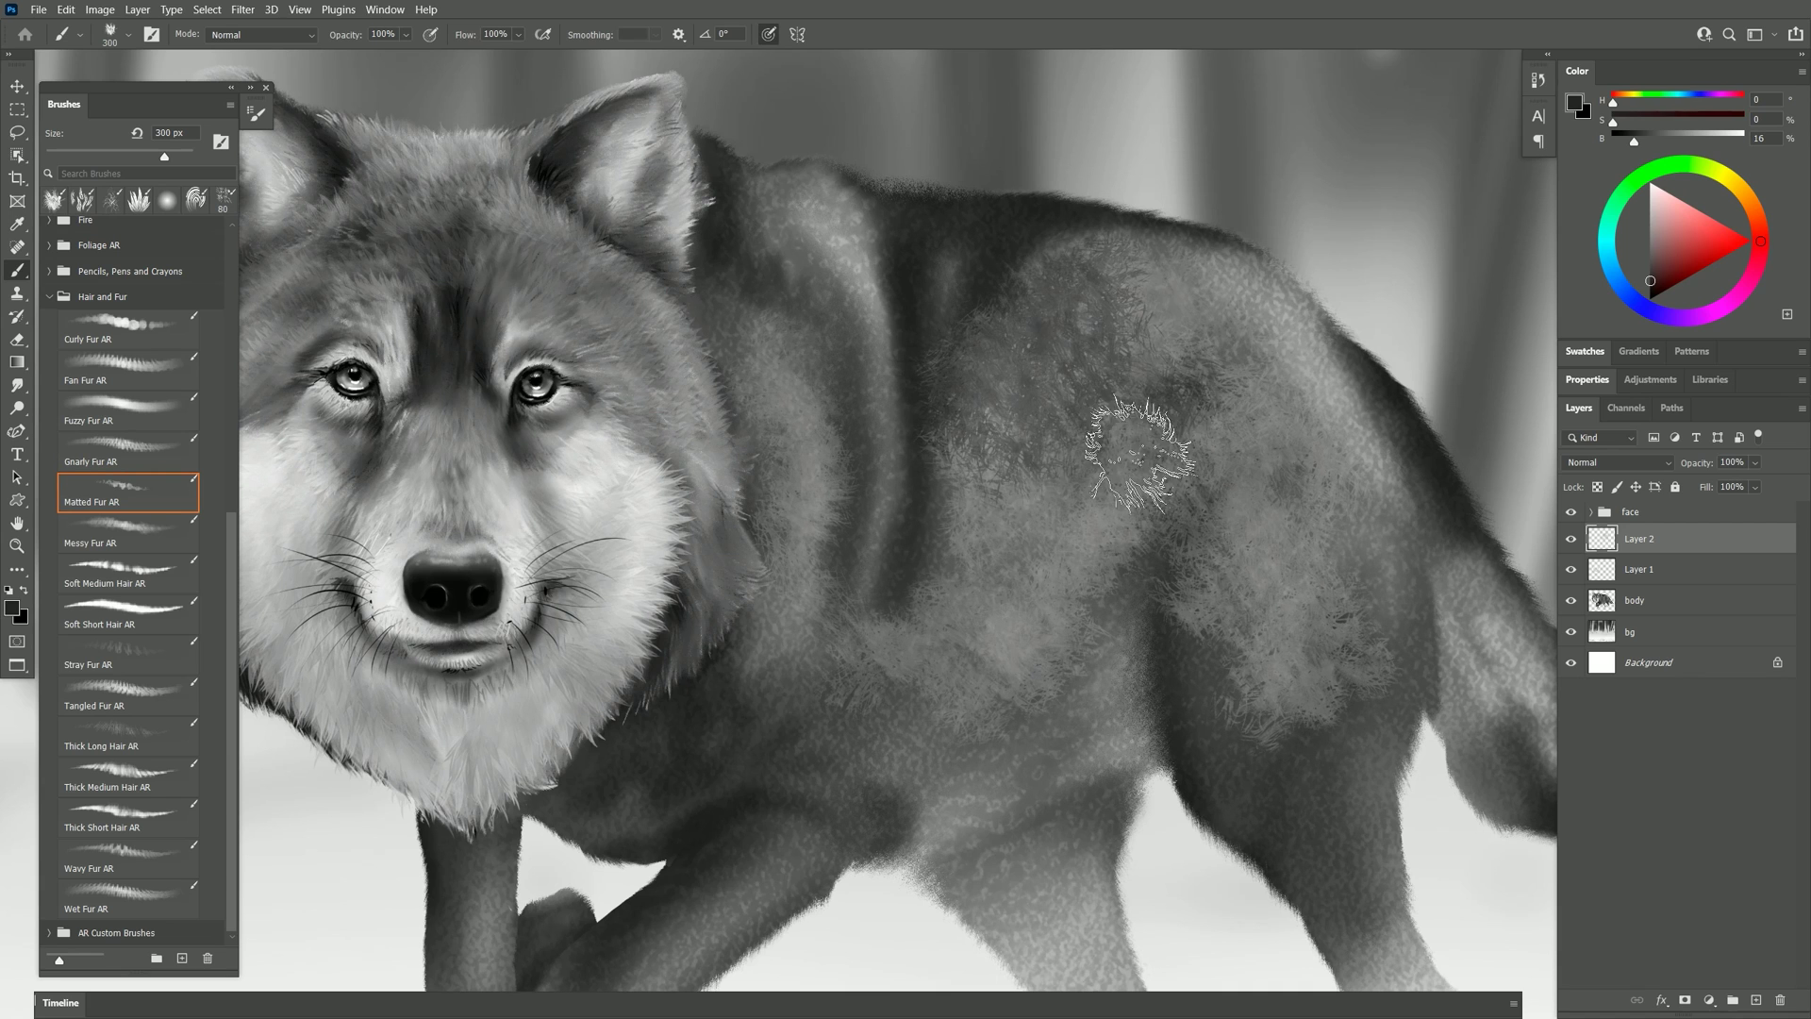
{"action": "mouse_move", "coordinate": [1139, 452]}
{"action": "left_mouse_down"}
{"action": "mouse_move", "coordinate": [1204, 270]}
{"action": "mouse_move", "coordinate": [1323, 402]}
{"action": "mouse_move", "coordinate": [1245, 407]}
{"action": "mouse_move", "coordinate": [1020, 493]}
{"action": "mouse_move", "coordinate": [998, 668]}
{"action": "mouse_move", "coordinate": [943, 641]}
{"action": "left_mouse_up"}
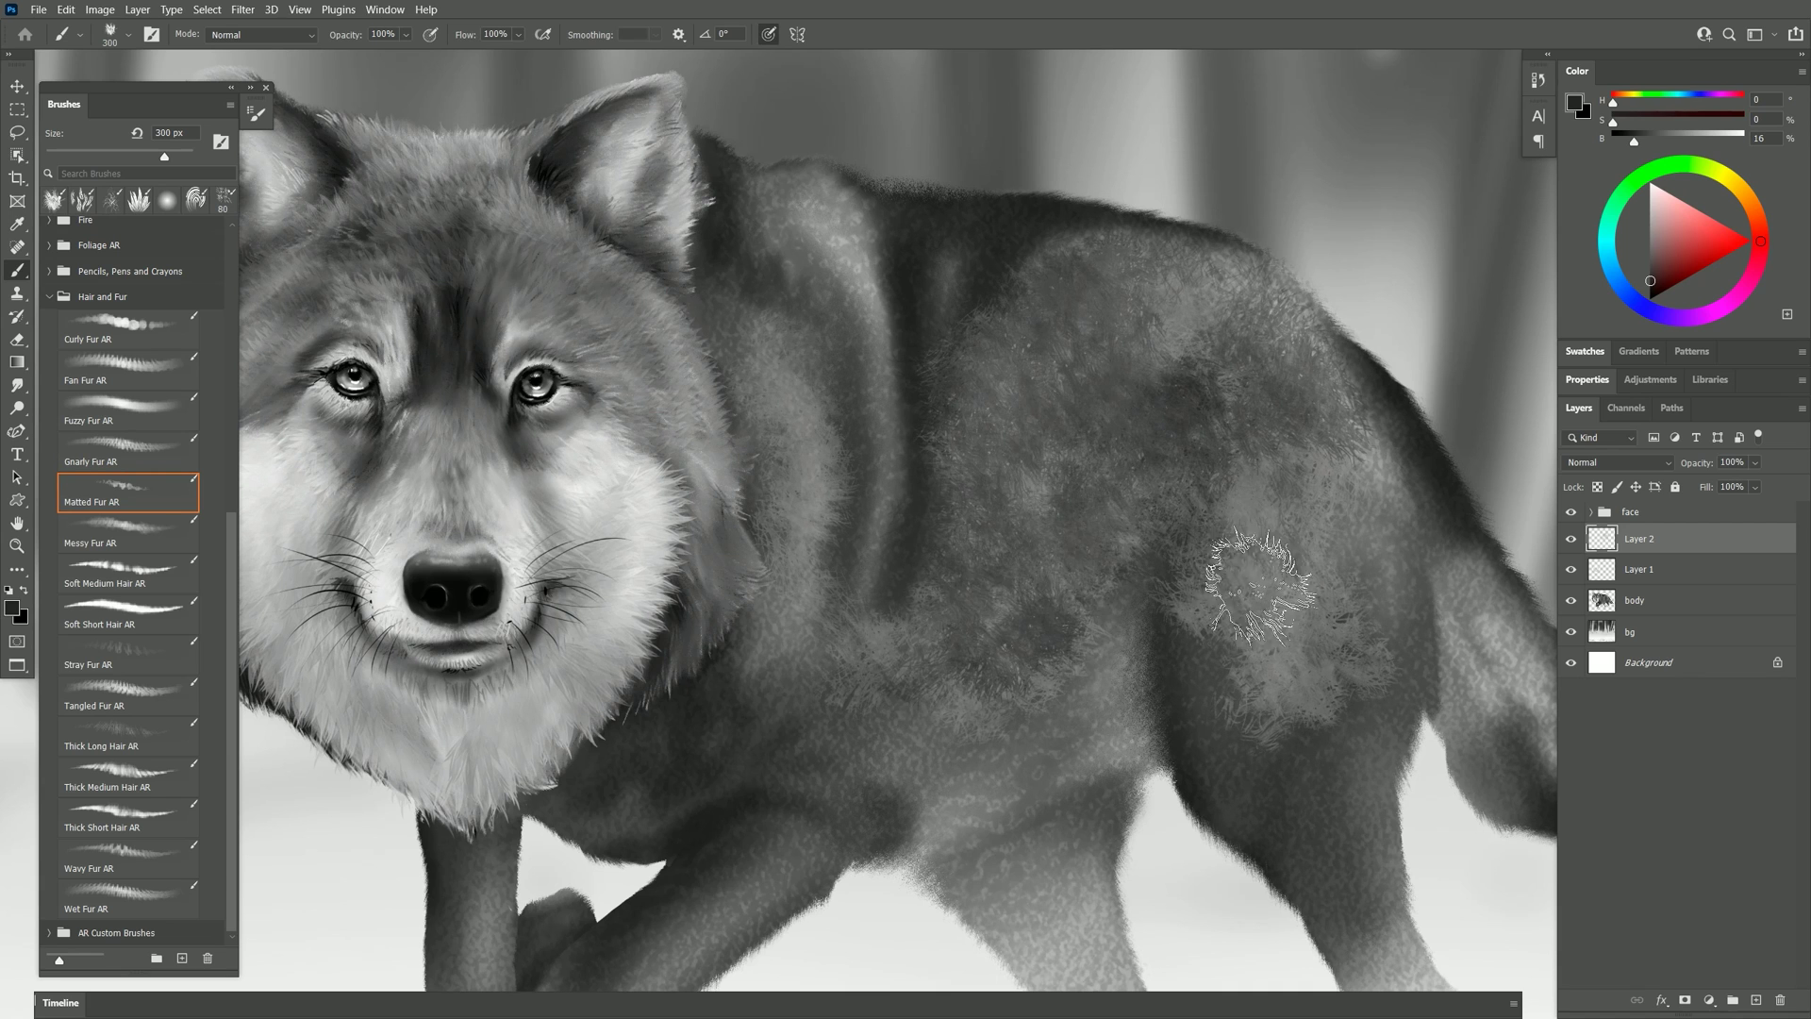
{"action": "mouse_move", "coordinate": [1259, 586]}
{"action": "left_mouse_down"}
{"action": "mouse_move", "coordinate": [1241, 538]}
{"action": "mouse_move", "coordinate": [1333, 465]}
{"action": "mouse_move", "coordinate": [1293, 647]}
{"action": "mouse_move", "coordinate": [971, 736]}
{"action": "mouse_move", "coordinate": [796, 699]}
{"action": "mouse_move", "coordinate": [808, 274]}
{"action": "mouse_move", "coordinate": [776, 275]}
{"action": "mouse_move", "coordinate": [825, 262]}
{"action": "mouse_move", "coordinate": [846, 498]}
{"action": "mouse_move", "coordinate": [1101, 316]}
{"action": "mouse_move", "coordinate": [1232, 321]}
{"action": "mouse_move", "coordinate": [1332, 462]}
{"action": "mouse_move", "coordinate": [1472, 816]}
{"action": "mouse_move", "coordinate": [1233, 622]}
{"action": "left_mouse_up"}
{"action": "mouse_move", "coordinate": [1236, 490]}
{"action": "left_mouse_down"}
{"action": "mouse_move", "coordinate": [1259, 471]}
{"action": "mouse_move", "coordinate": [1343, 622]}
{"action": "mouse_move", "coordinate": [1287, 595]}
{"action": "left_mouse_up"}
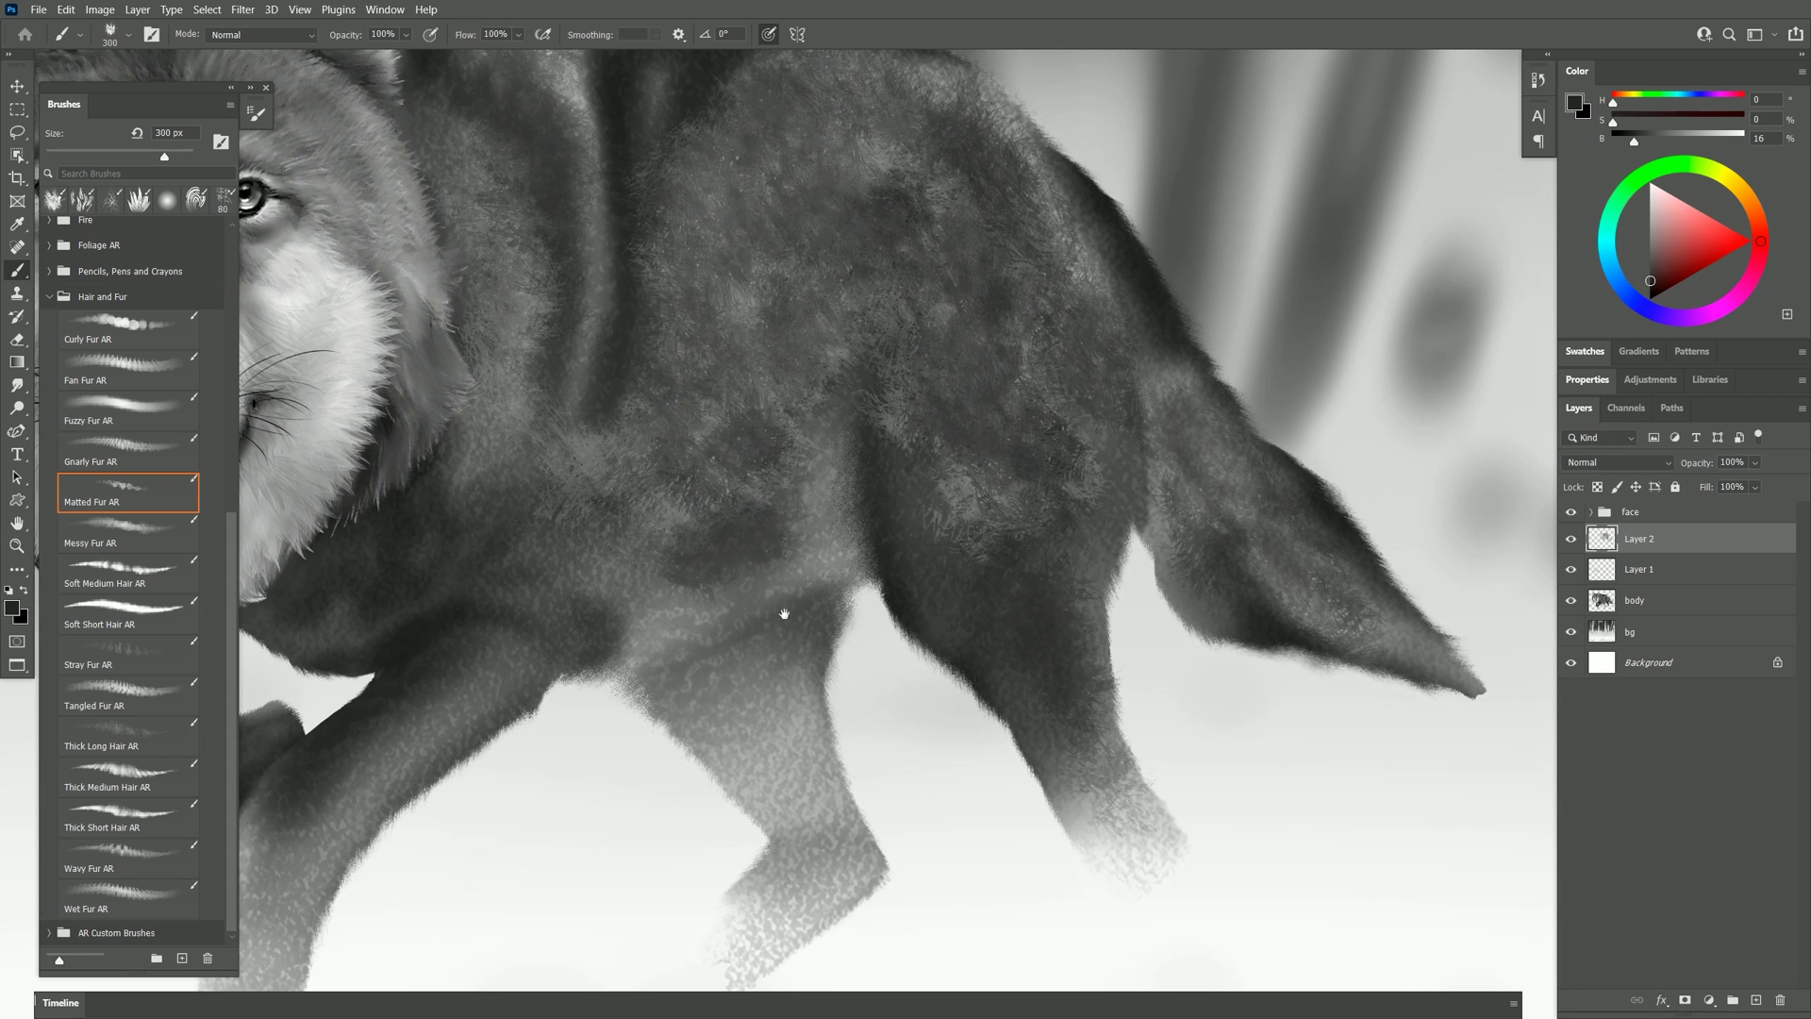
- Try a light patch of Messy Fur AR at 200 px above the wolf's head and undo it
{"action": "left_click_drag", "start_coordinate": [784, 614], "coordinate": [977, 736]}
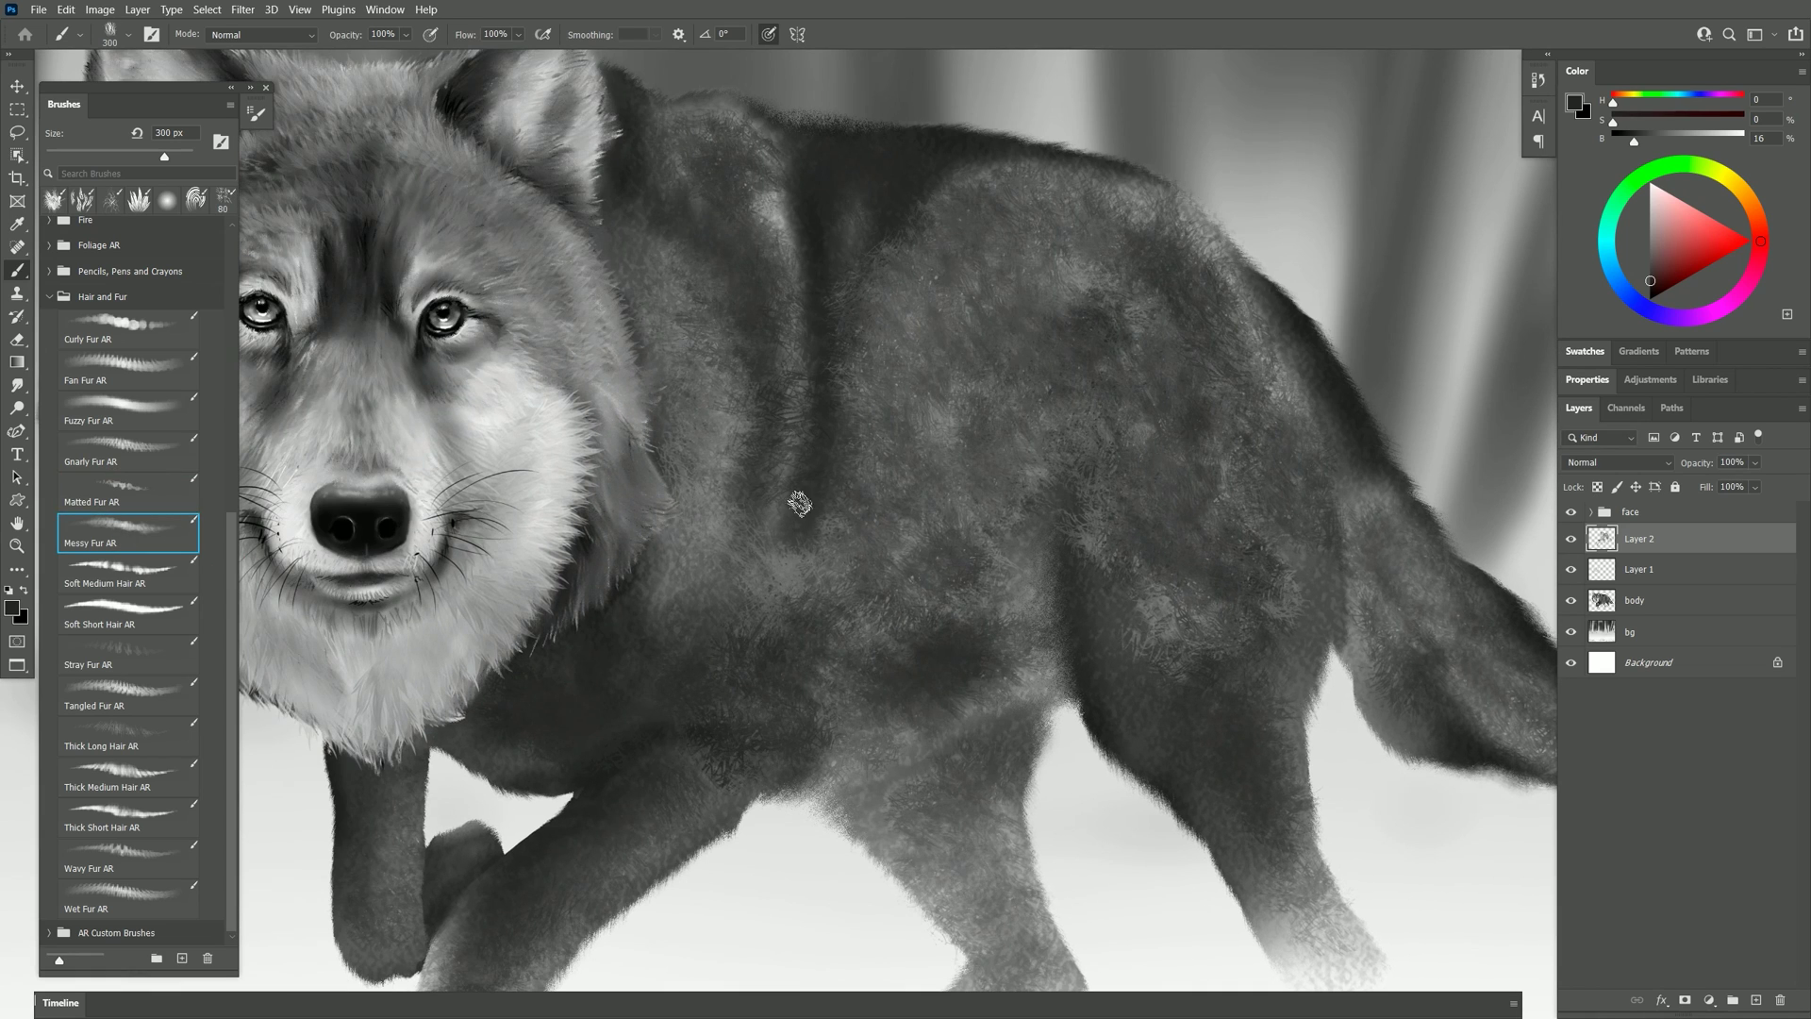
{"action": "mouse_move", "coordinate": [663, 231]}
{"action": "left_mouse_down"}
{"action": "mouse_move", "coordinate": [827, 179]}
{"action": "mouse_move", "coordinate": [862, 236]}
{"action": "left_mouse_up"}
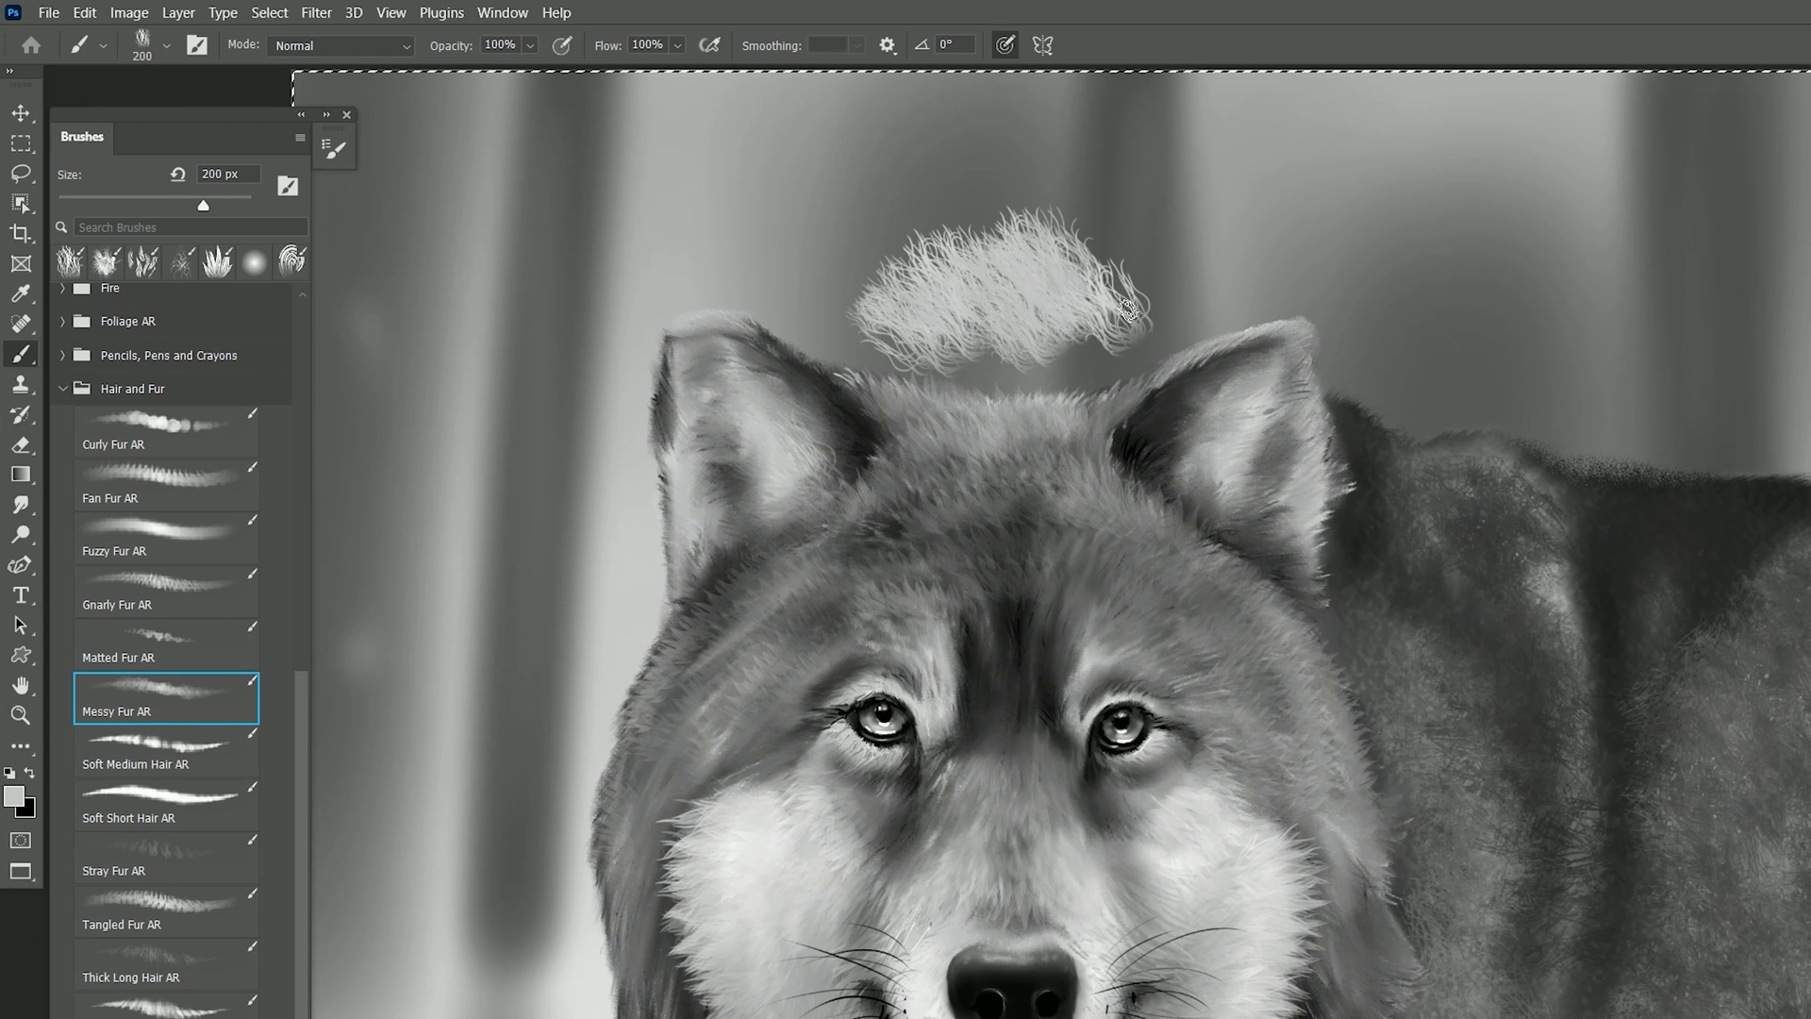
{"action": "key", "text": "ctrl+z"}
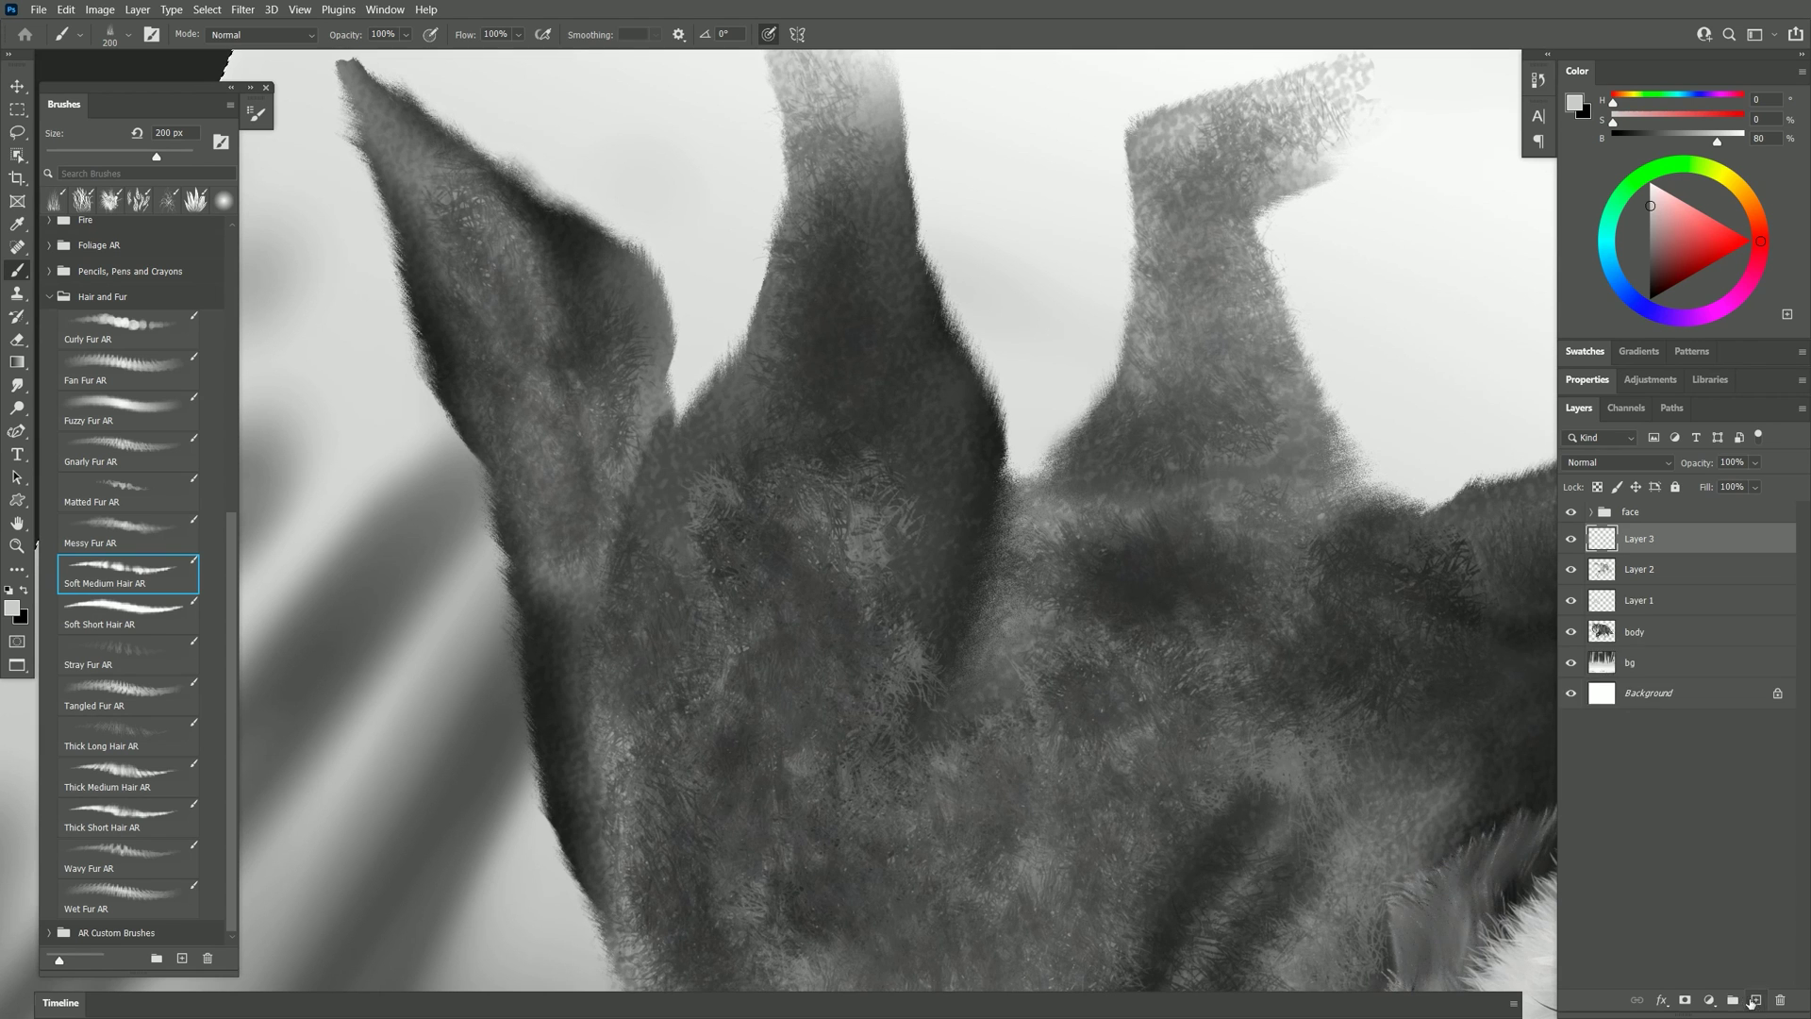
- Set Layer 3's blend mode to Overlay and paint light highlights over the wolf's hindquarters and legs with Soft Medium Hair AR at 200 px
{"action": "left_click", "coordinate": [1610, 456]}
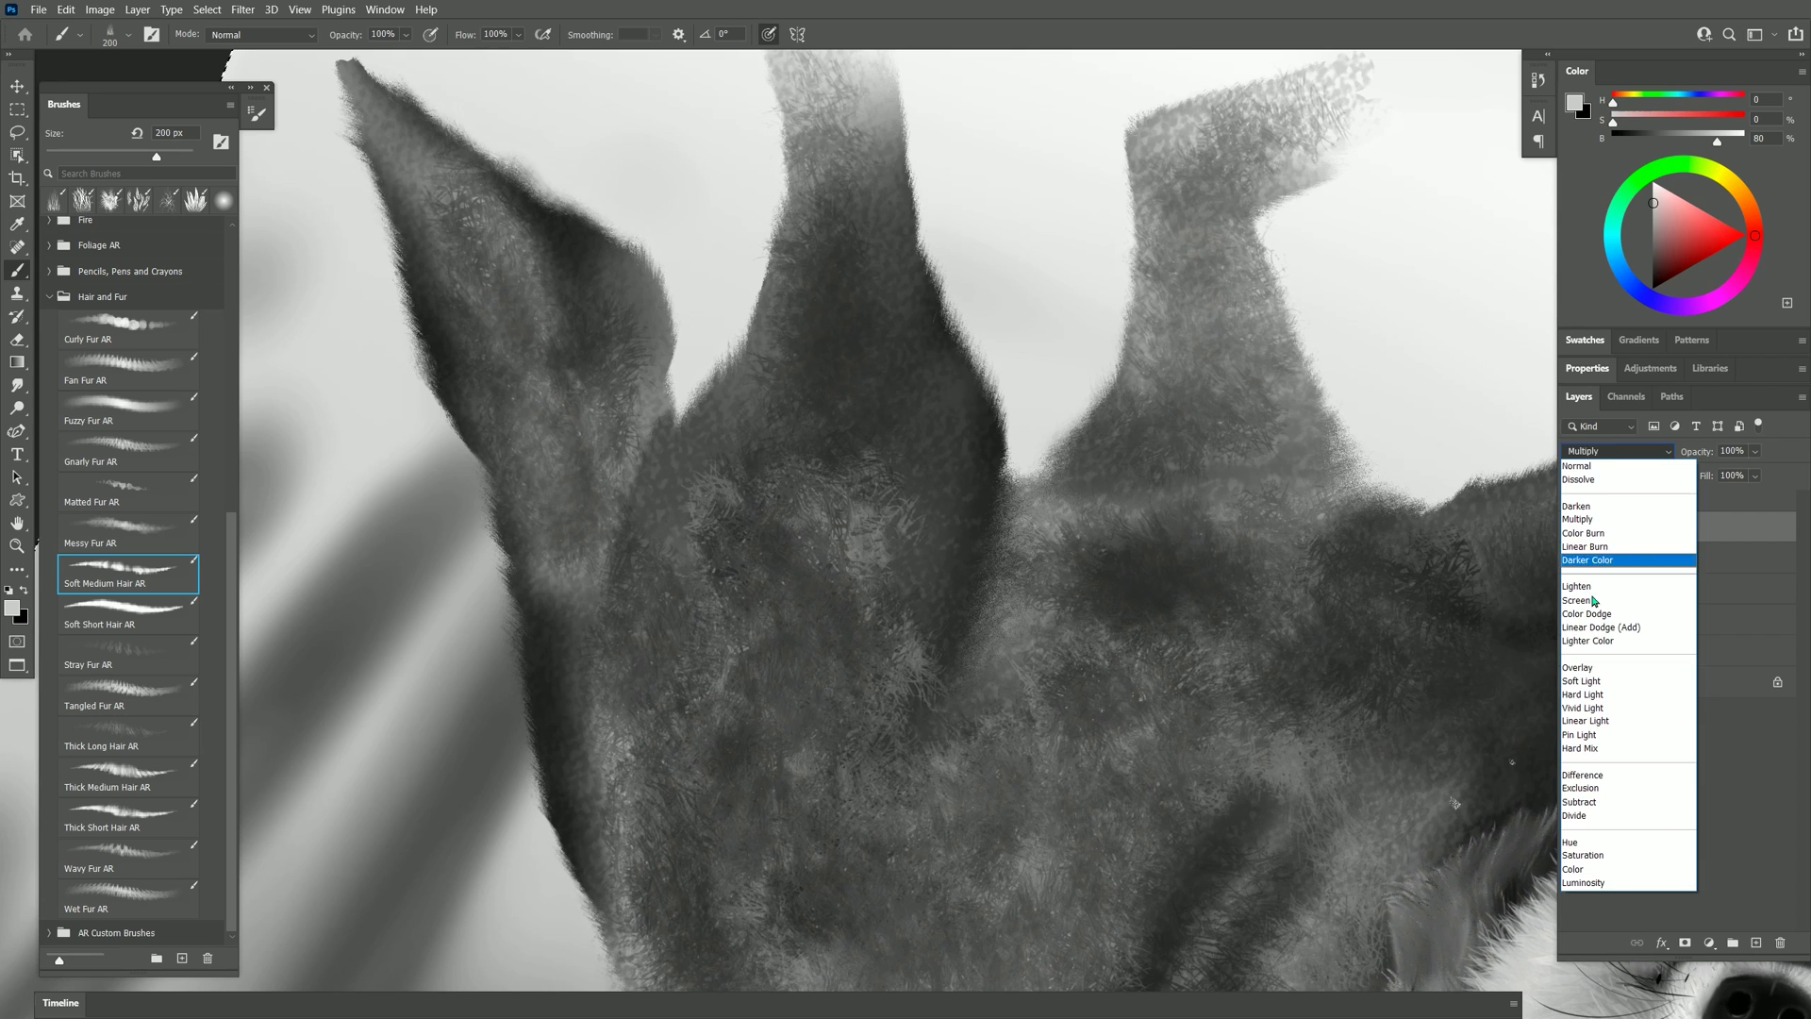
{"action": "left_click", "coordinate": [1580, 669]}
{"action": "mouse_move", "coordinate": [722, 504]}
{"action": "left_mouse_down"}
{"action": "mouse_move", "coordinate": [655, 574]}
{"action": "mouse_move", "coordinate": [809, 478]}
{"action": "mouse_move", "coordinate": [887, 494]}
{"action": "mouse_move", "coordinate": [849, 580]}
{"action": "left_mouse_up"}
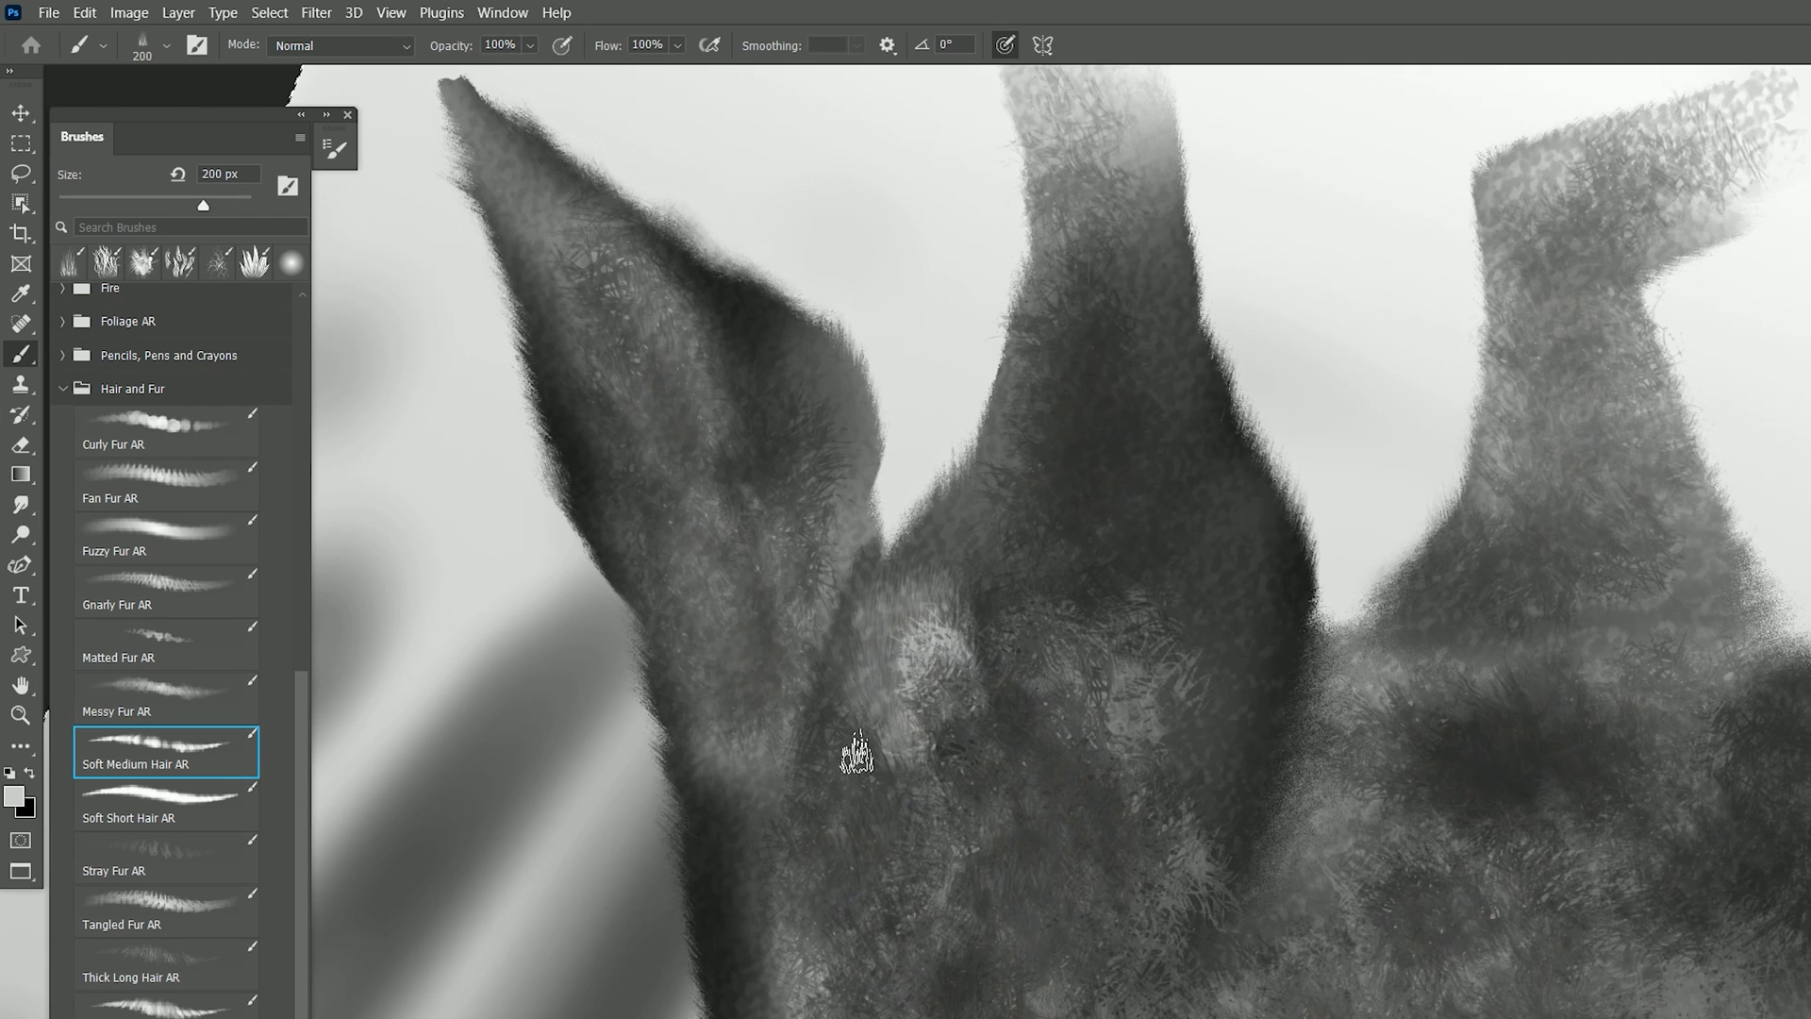
{"action": "mouse_move", "coordinate": [1111, 757]}
{"action": "left_mouse_down"}
{"action": "mouse_move", "coordinate": [1243, 649]}
{"action": "mouse_move", "coordinate": [1137, 805]}
{"action": "mouse_move", "coordinate": [1033, 601]}
{"action": "mouse_move", "coordinate": [960, 556]}
{"action": "mouse_move", "coordinate": [1080, 489]}
{"action": "mouse_move", "coordinate": [1061, 434]}
{"action": "mouse_move", "coordinate": [1155, 557]}
{"action": "mouse_move", "coordinate": [1237, 560]}
{"action": "mouse_move", "coordinate": [1229, 454]}
{"action": "mouse_move", "coordinate": [1184, 370]}
{"action": "mouse_move", "coordinate": [1093, 308]}
{"action": "mouse_move", "coordinate": [1118, 203]}
{"action": "left_mouse_up"}
{"action": "mouse_move", "coordinate": [1122, 497]}
{"action": "left_mouse_down"}
{"action": "mouse_move", "coordinate": [958, 632]}
{"action": "mouse_move", "coordinate": [892, 777]}
{"action": "mouse_move", "coordinate": [956, 848]}
{"action": "mouse_move", "coordinate": [925, 954]}
{"action": "mouse_move", "coordinate": [1129, 820]}
{"action": "mouse_move", "coordinate": [977, 933]}
{"action": "mouse_move", "coordinate": [1043, 1007]}
{"action": "left_mouse_up"}
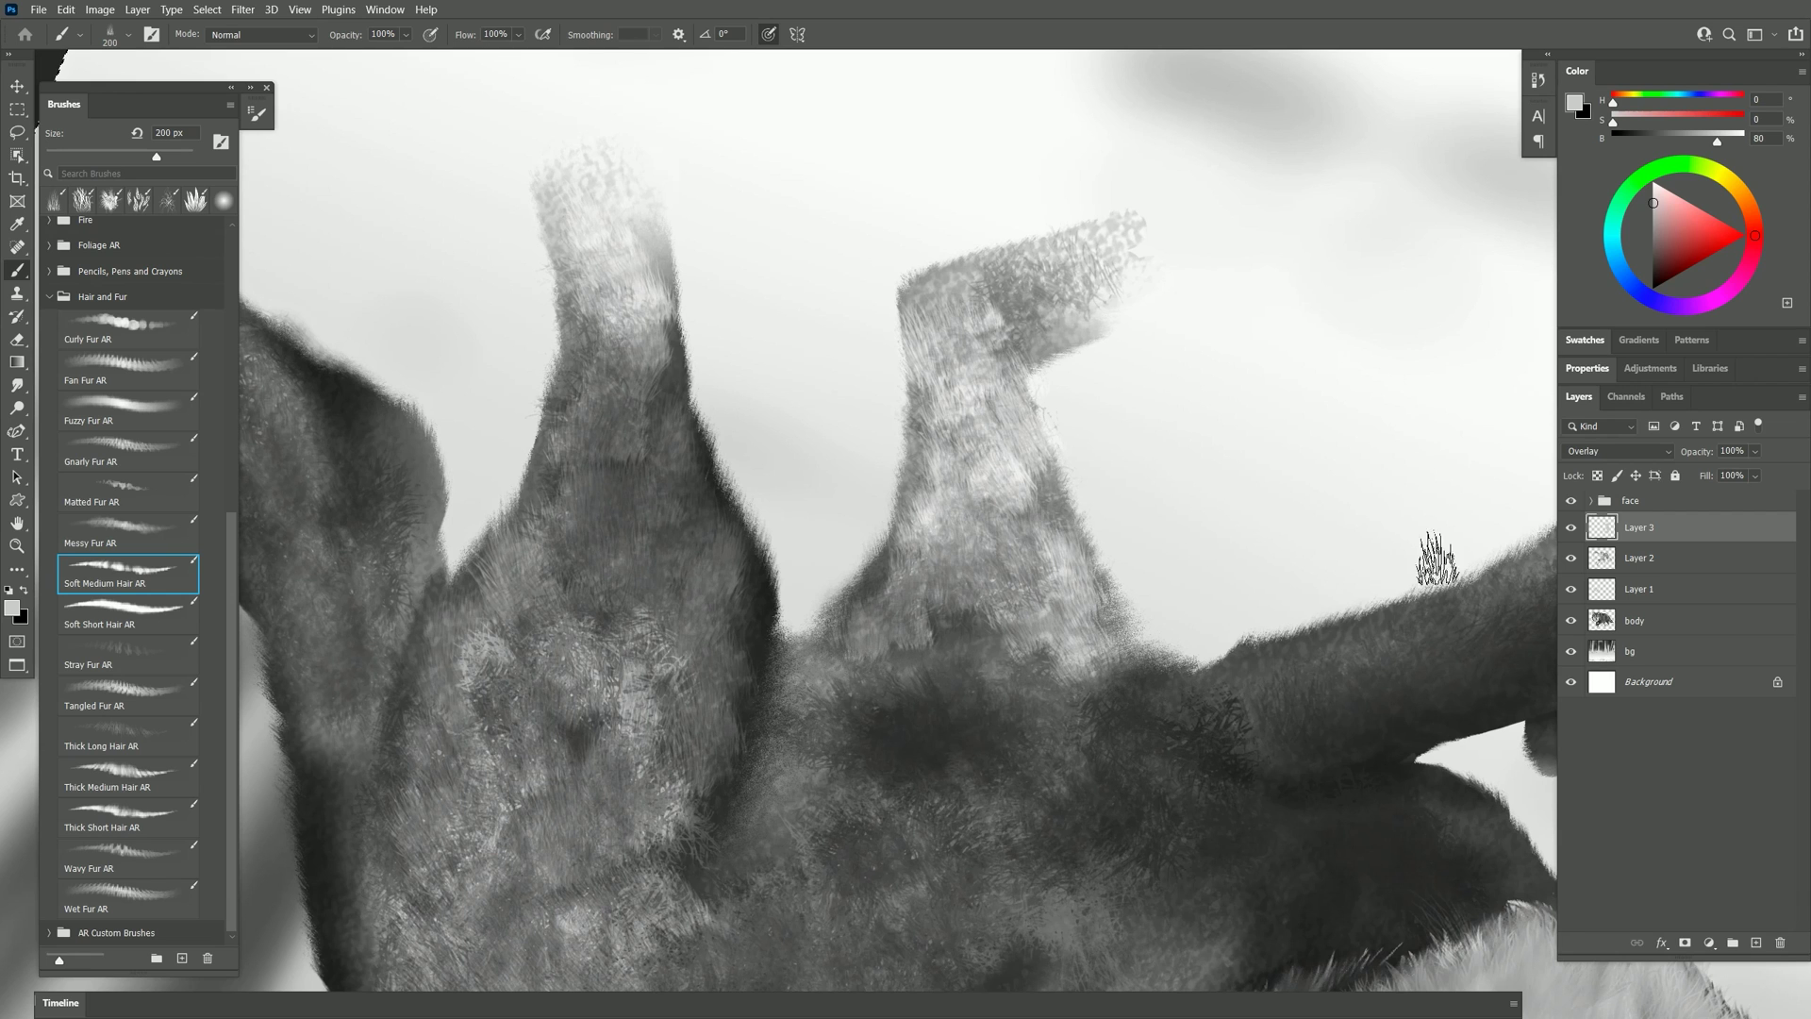
{"action": "left_click", "coordinate": [1600, 454]}
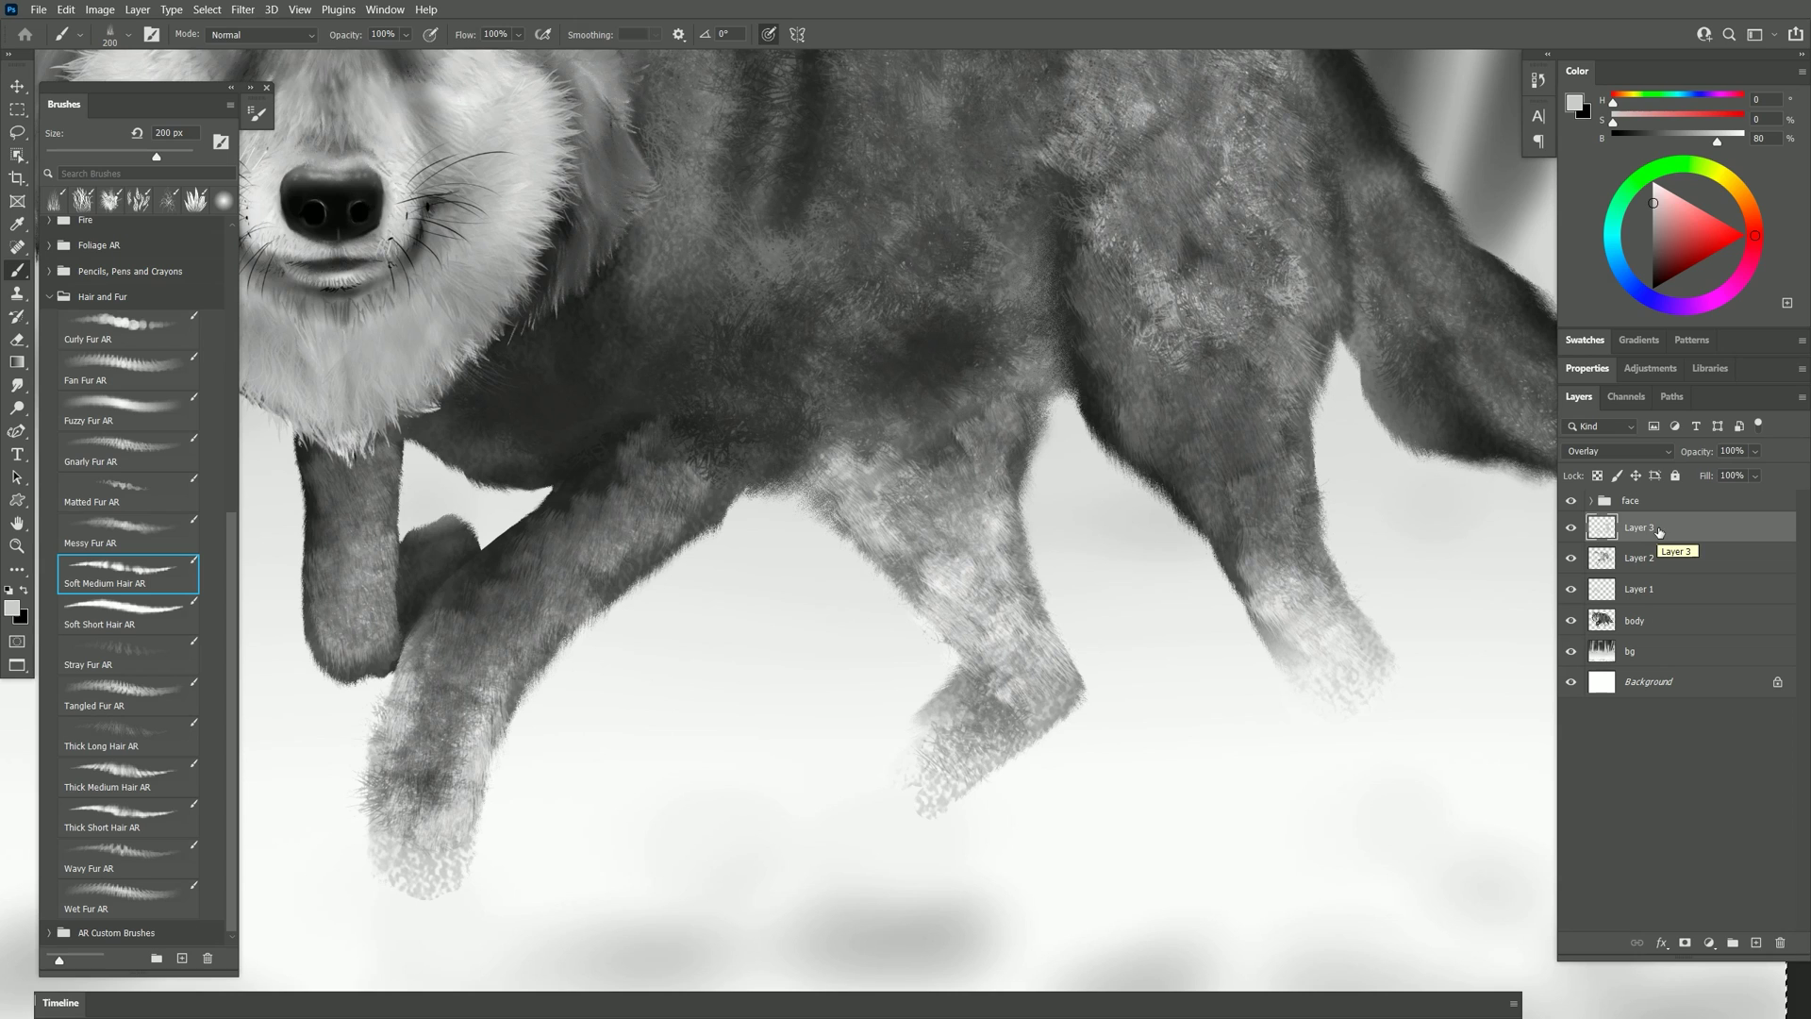
- Lower the opacity of Layer 3 to soften the overlay highlights on the wolf's body
{"action": "left_click", "coordinate": [1755, 450]}
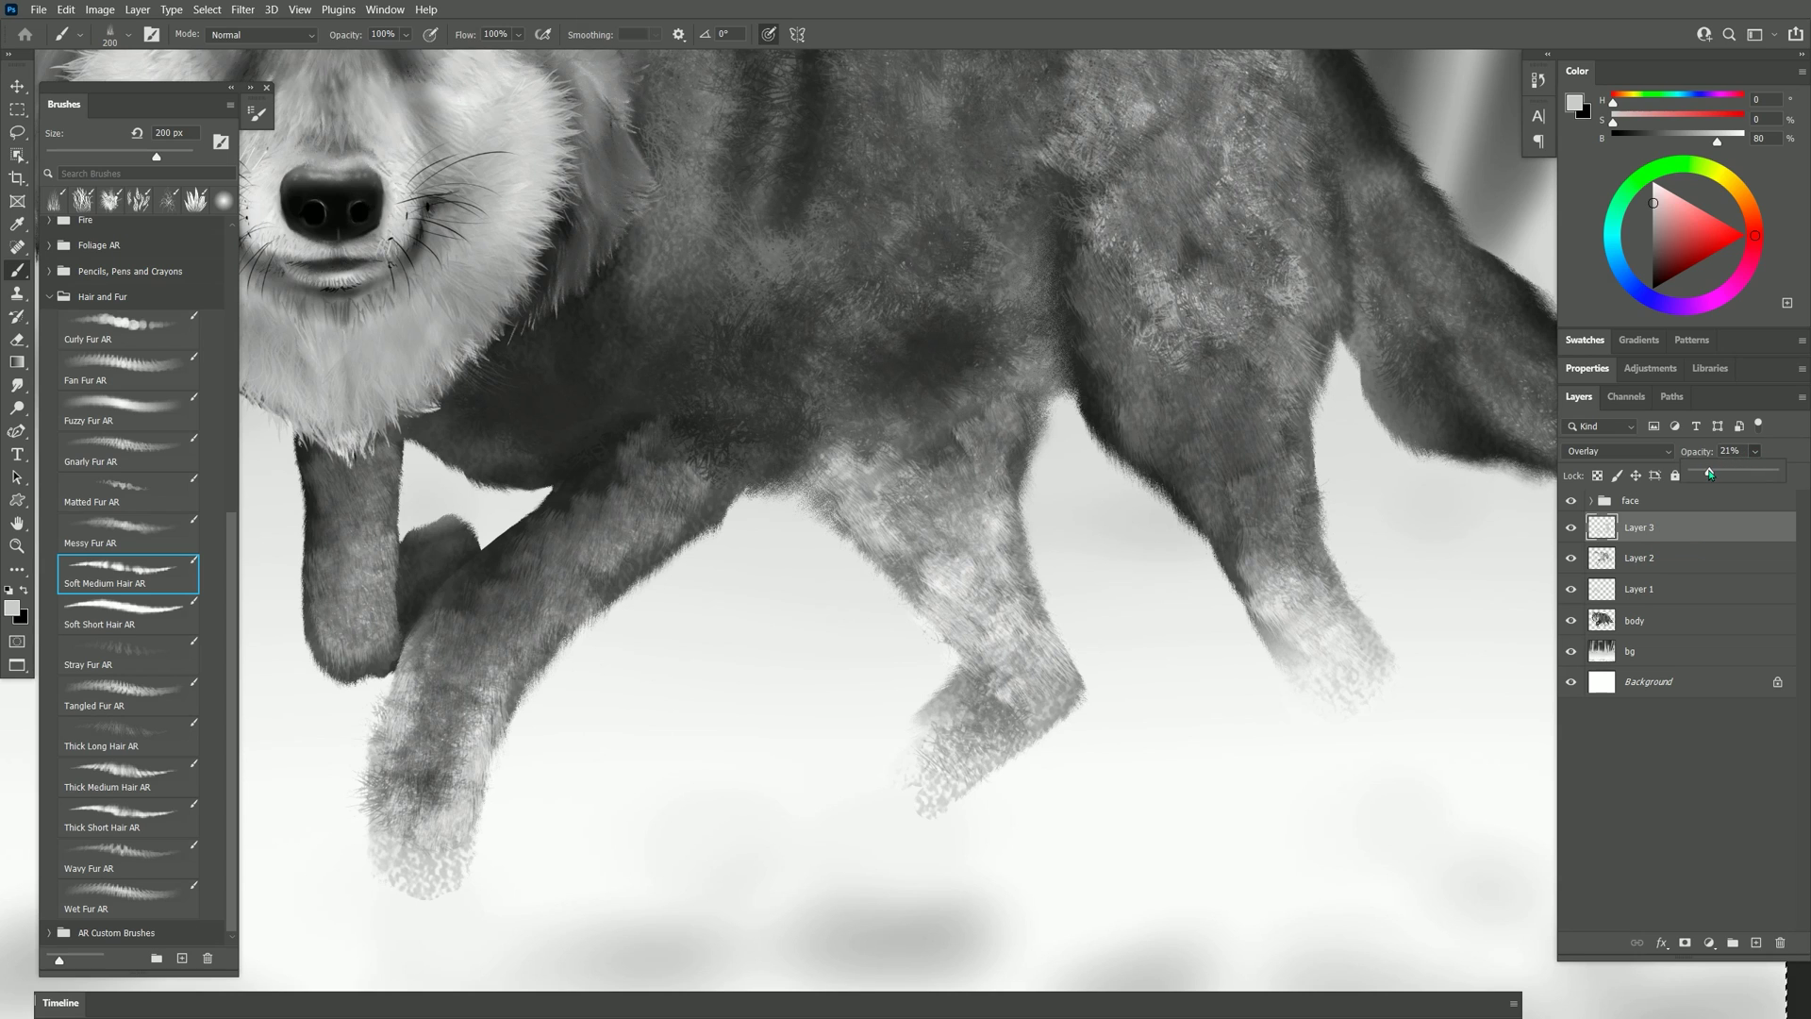
{"action": "left_click_drag", "start_coordinate": [1777, 472], "coordinate": [1722, 475]}
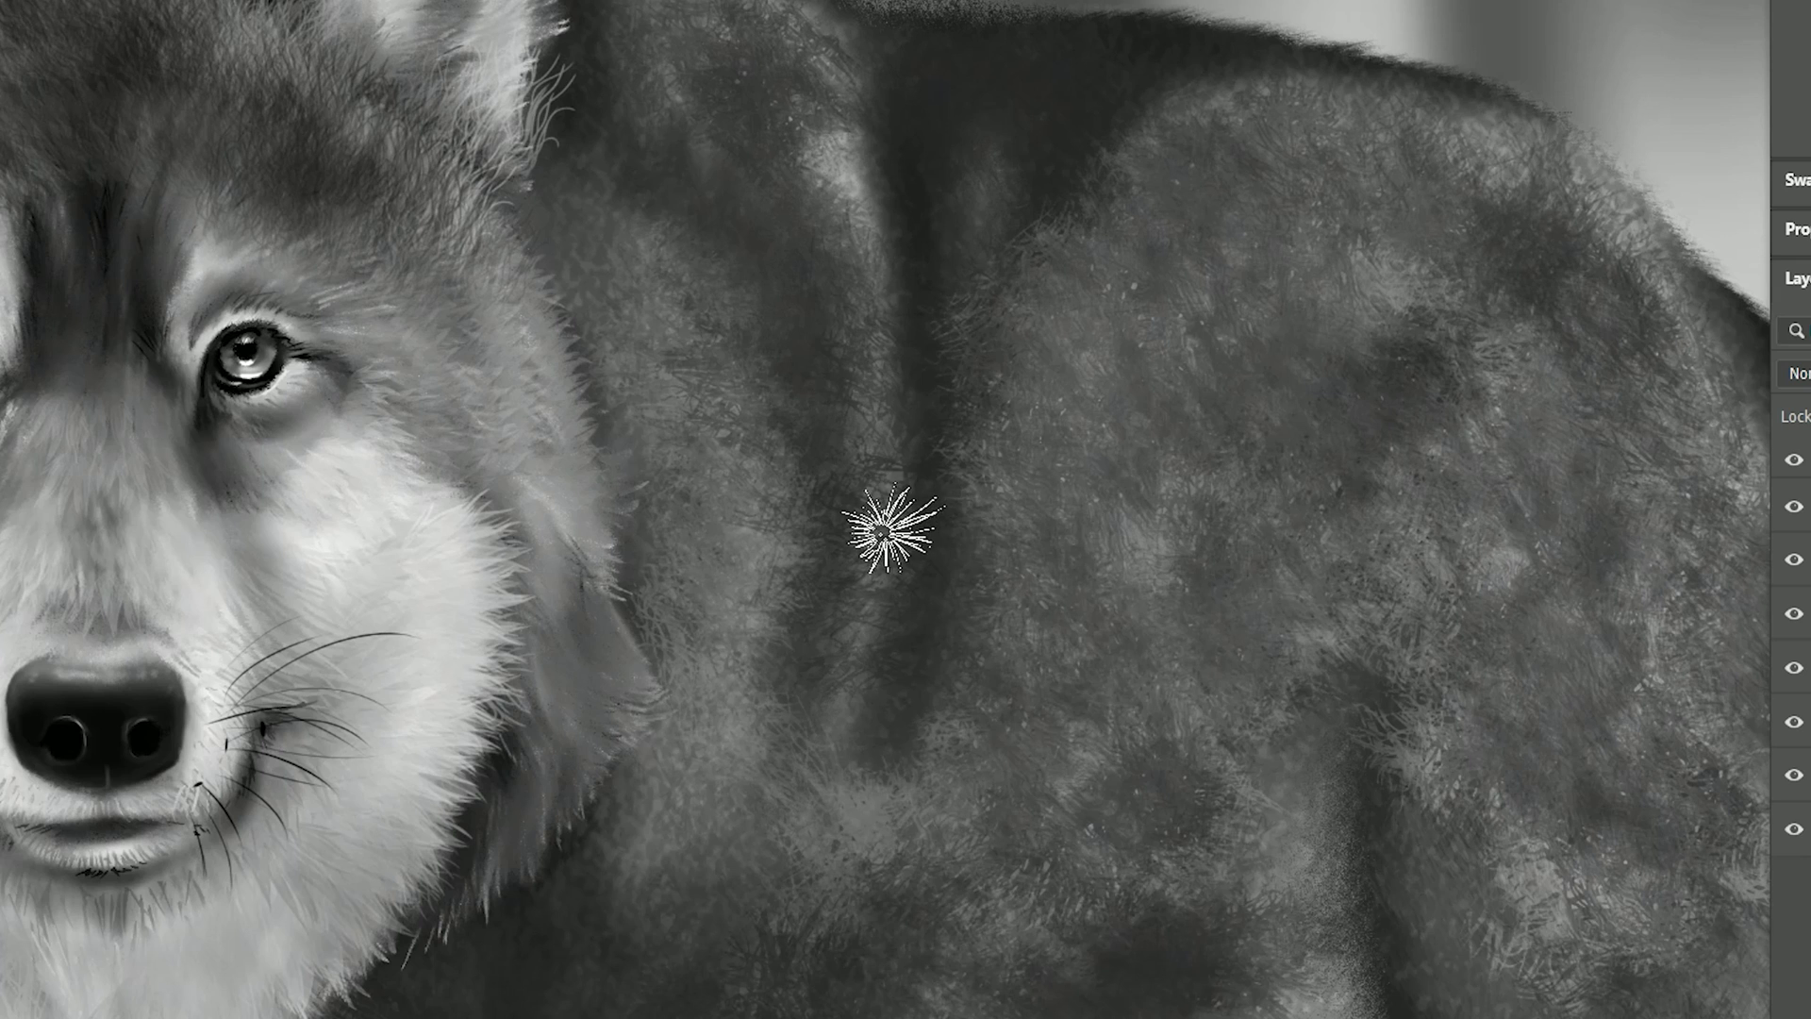
- Try a light grey patch of Soft Short Hair AR at 200 px on the wolf's shoulder on Layer 4 and undo it
{"action": "left_click_drag", "start_coordinate": [1044, 537], "coordinate": [1080, 538]}
{"action": "left_click_drag", "start_coordinate": [948, 528], "coordinate": [891, 575]}
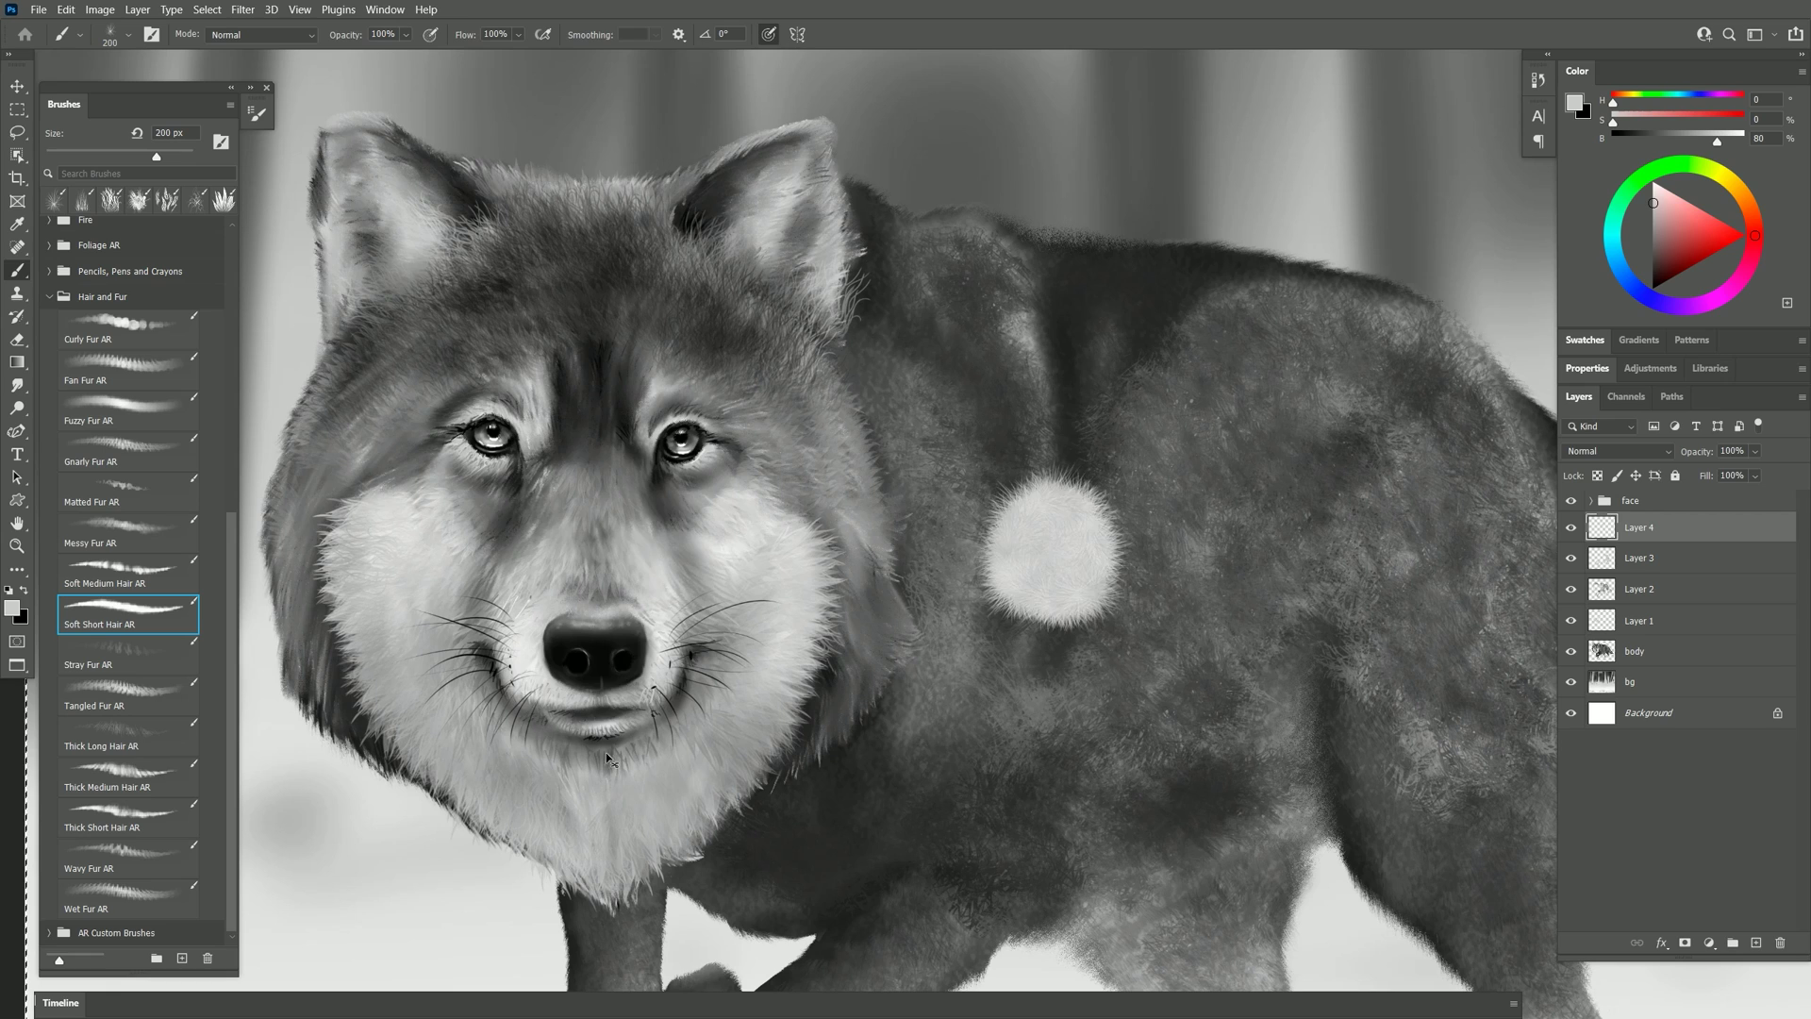
{"action": "key", "text": "ctrl+z"}
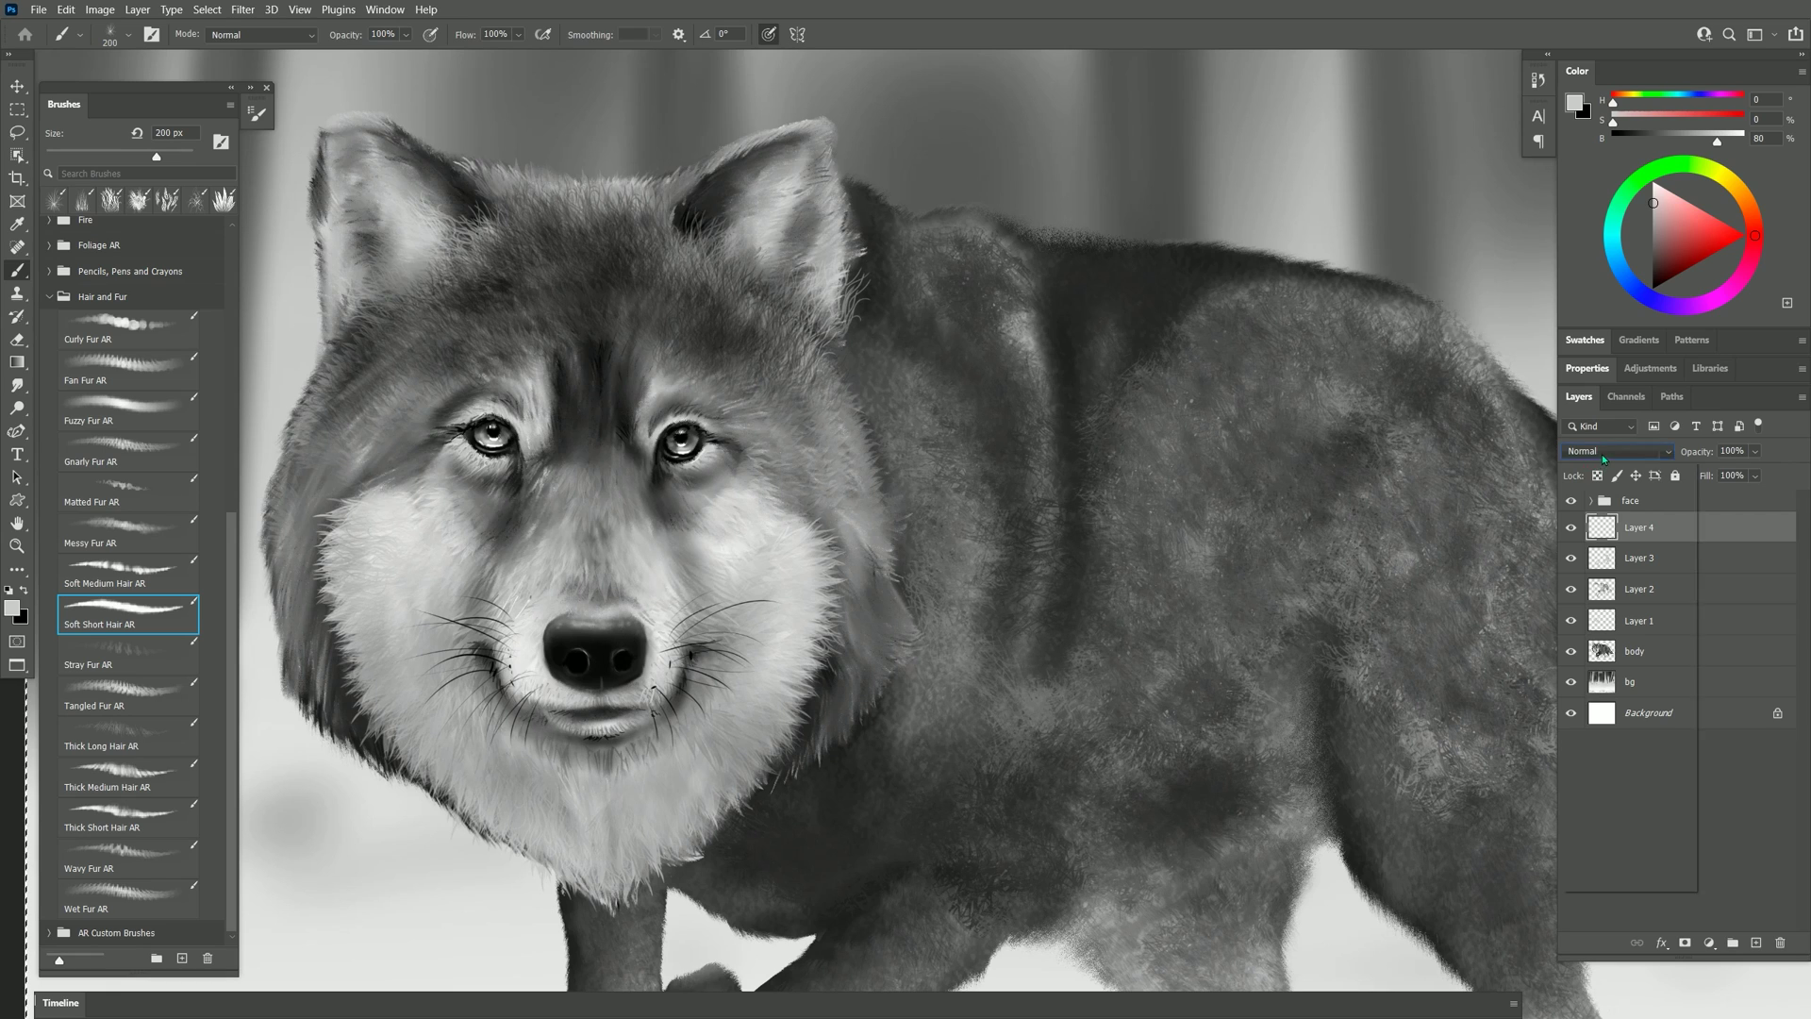
- Set Layer 4's blend mode to Overlay and toggle the layer's visibility to compare its effect on the face
{"action": "left_click", "coordinate": [1603, 459]}
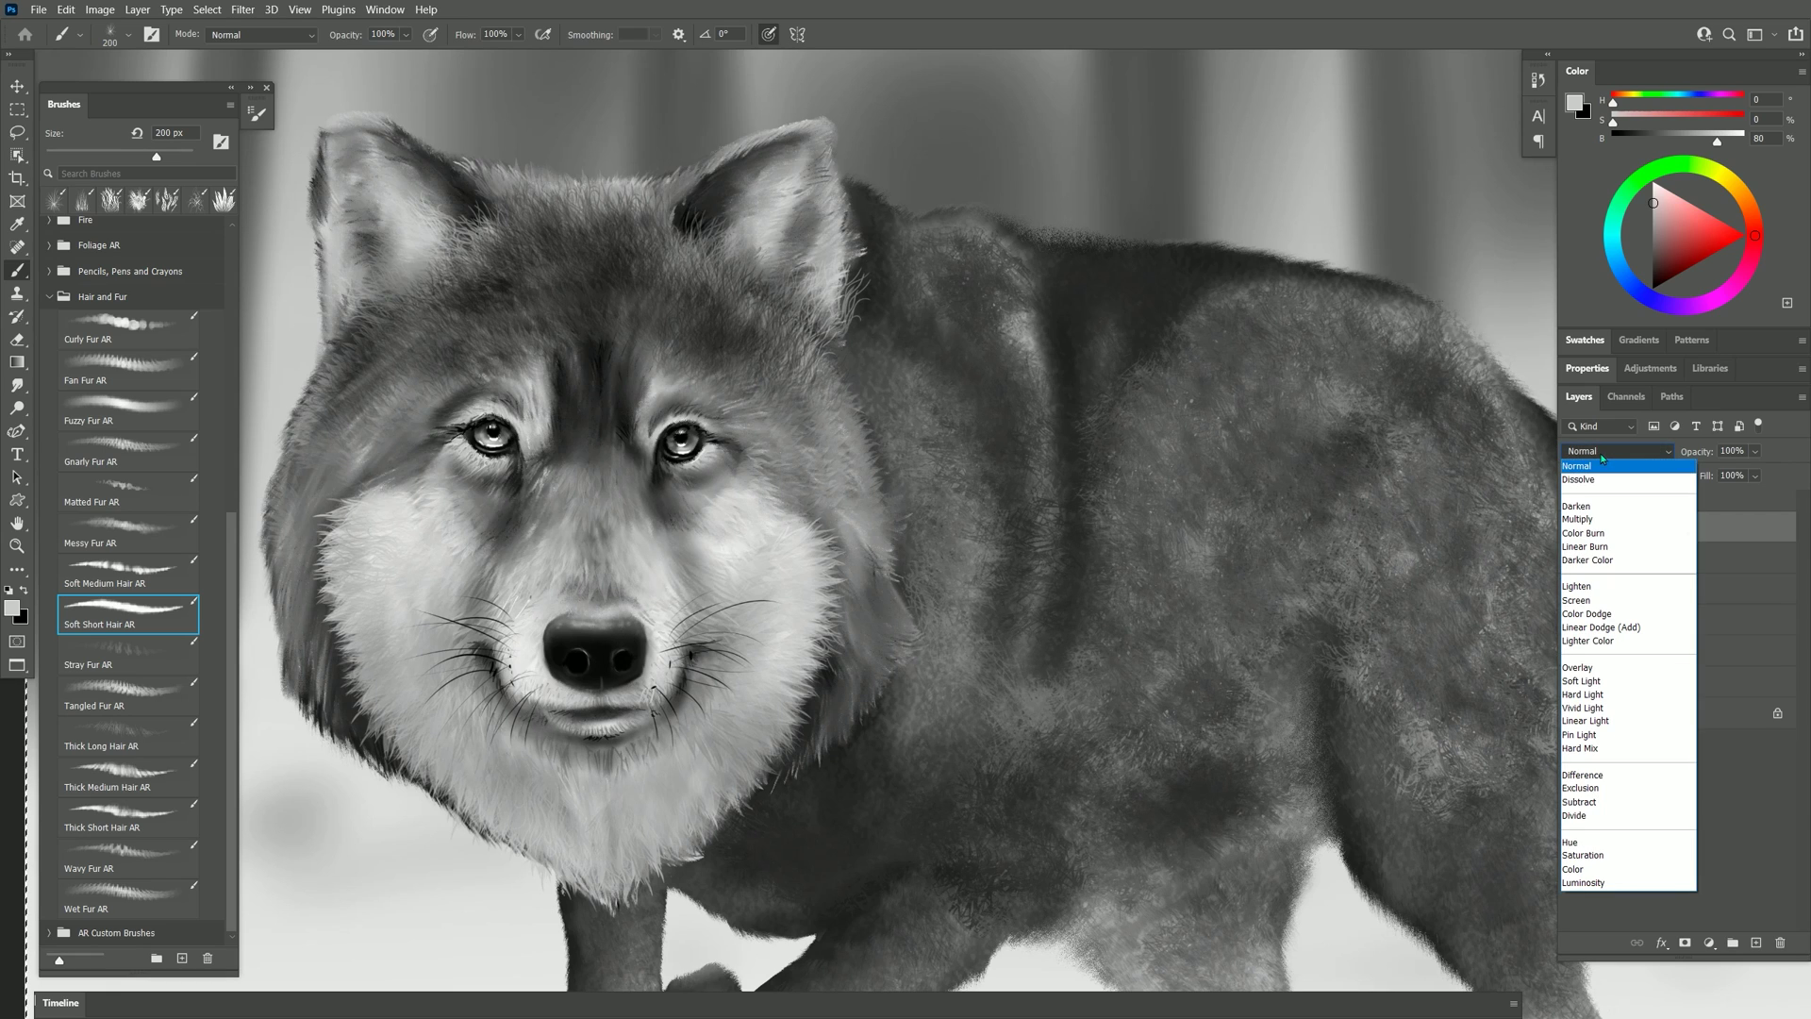
{"action": "left_click", "coordinate": [1600, 671]}
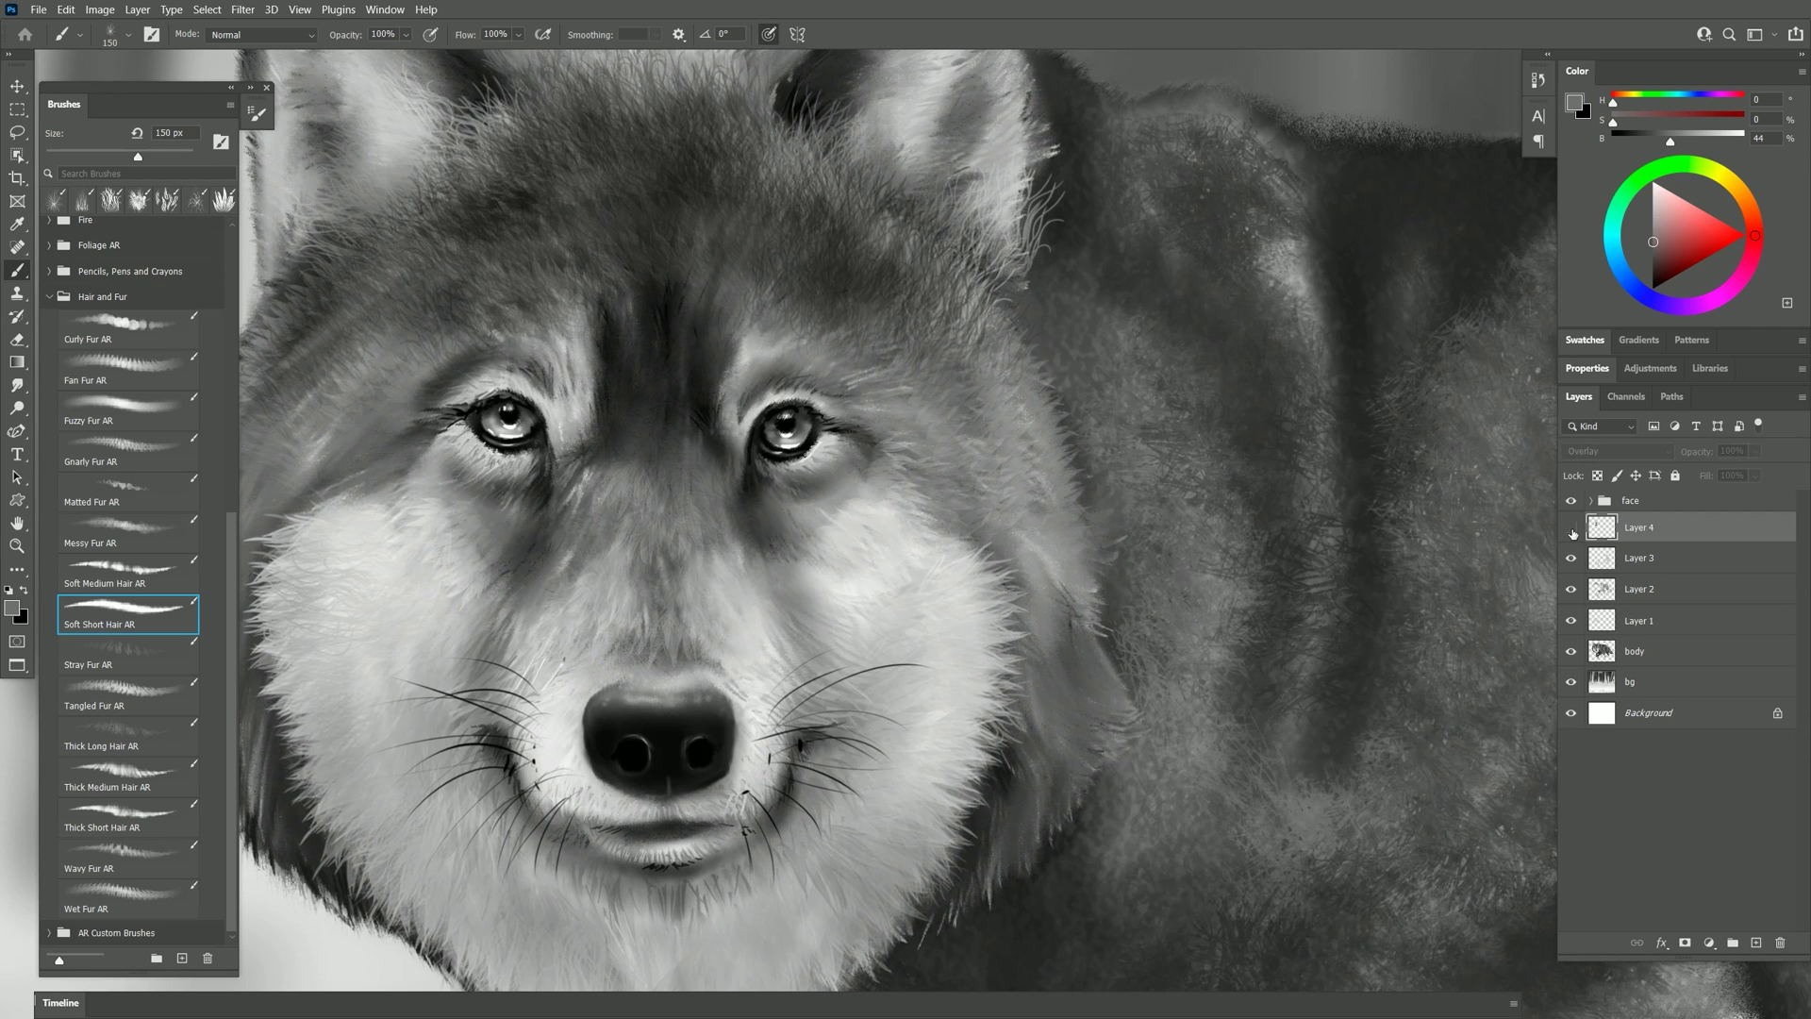
{"action": "left_click", "coordinate": [1571, 528]}
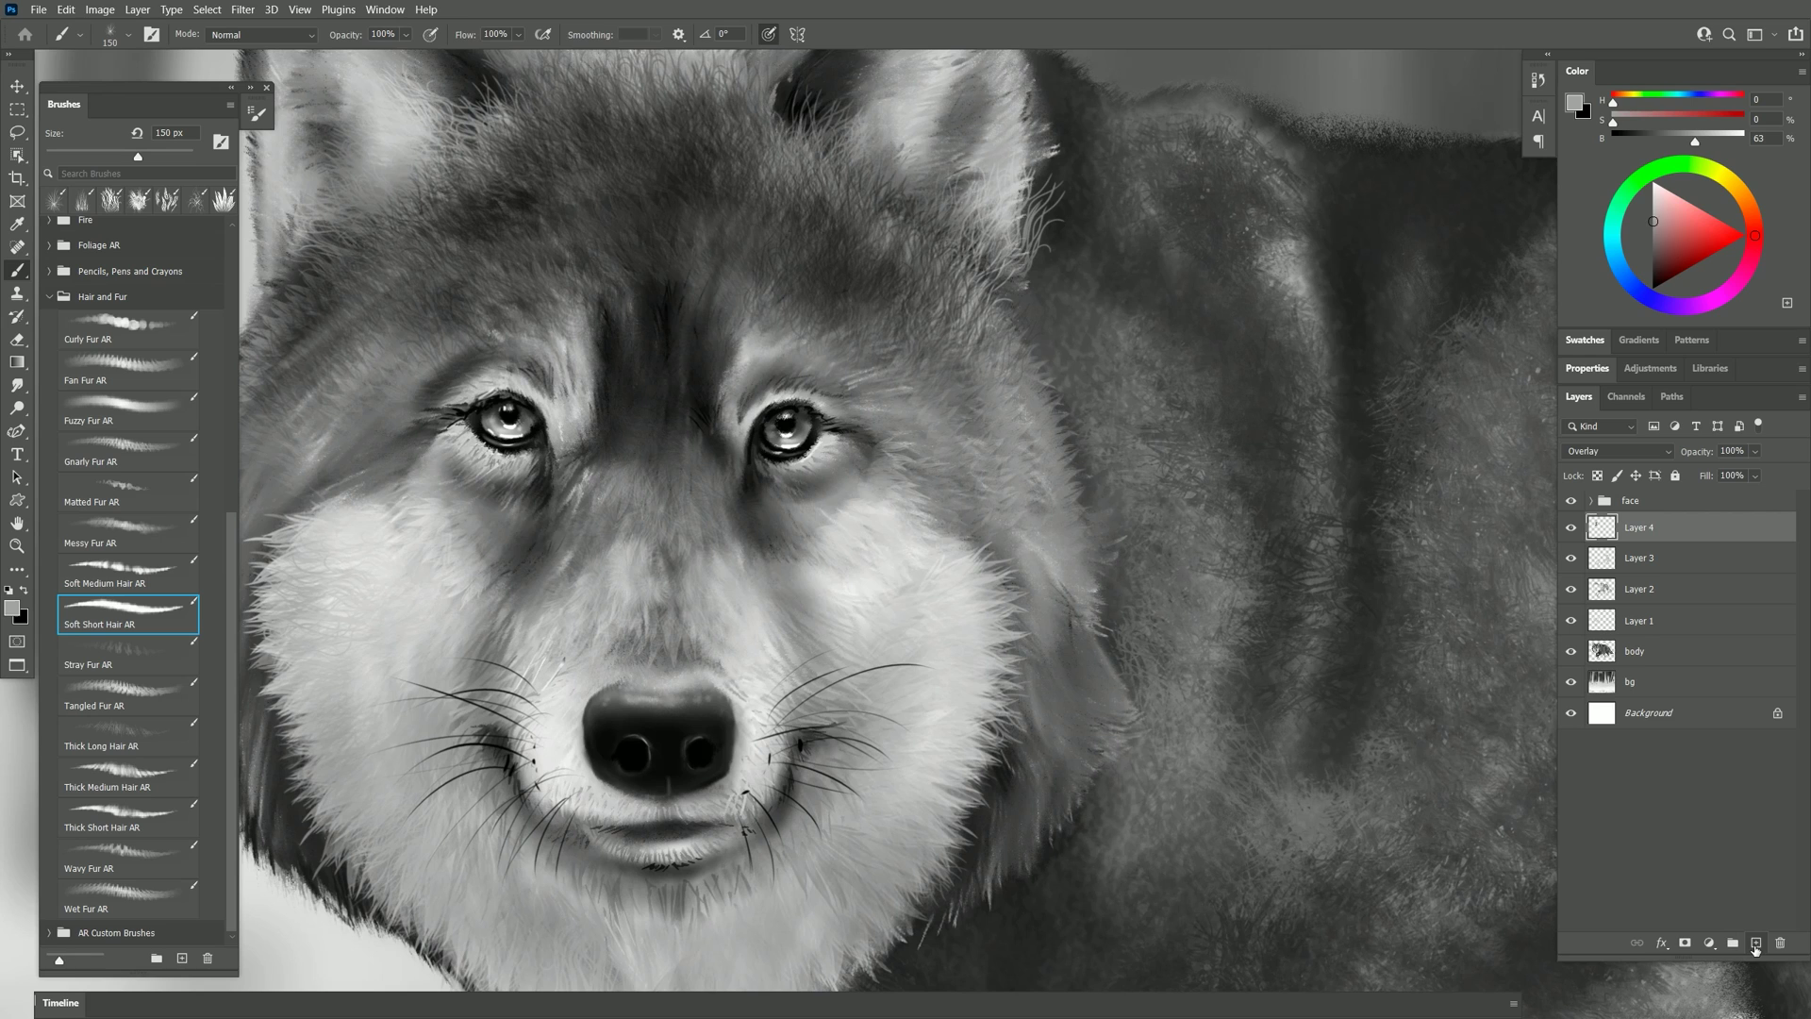
- Create Layer 5, sample a light grey from the cheek and add stray hairs to the face with Stray Fur AR at 150 px
{"action": "left_click", "coordinate": [1755, 943]}
{"action": "left_click", "coordinate": [490, 671], "text": "alt"}
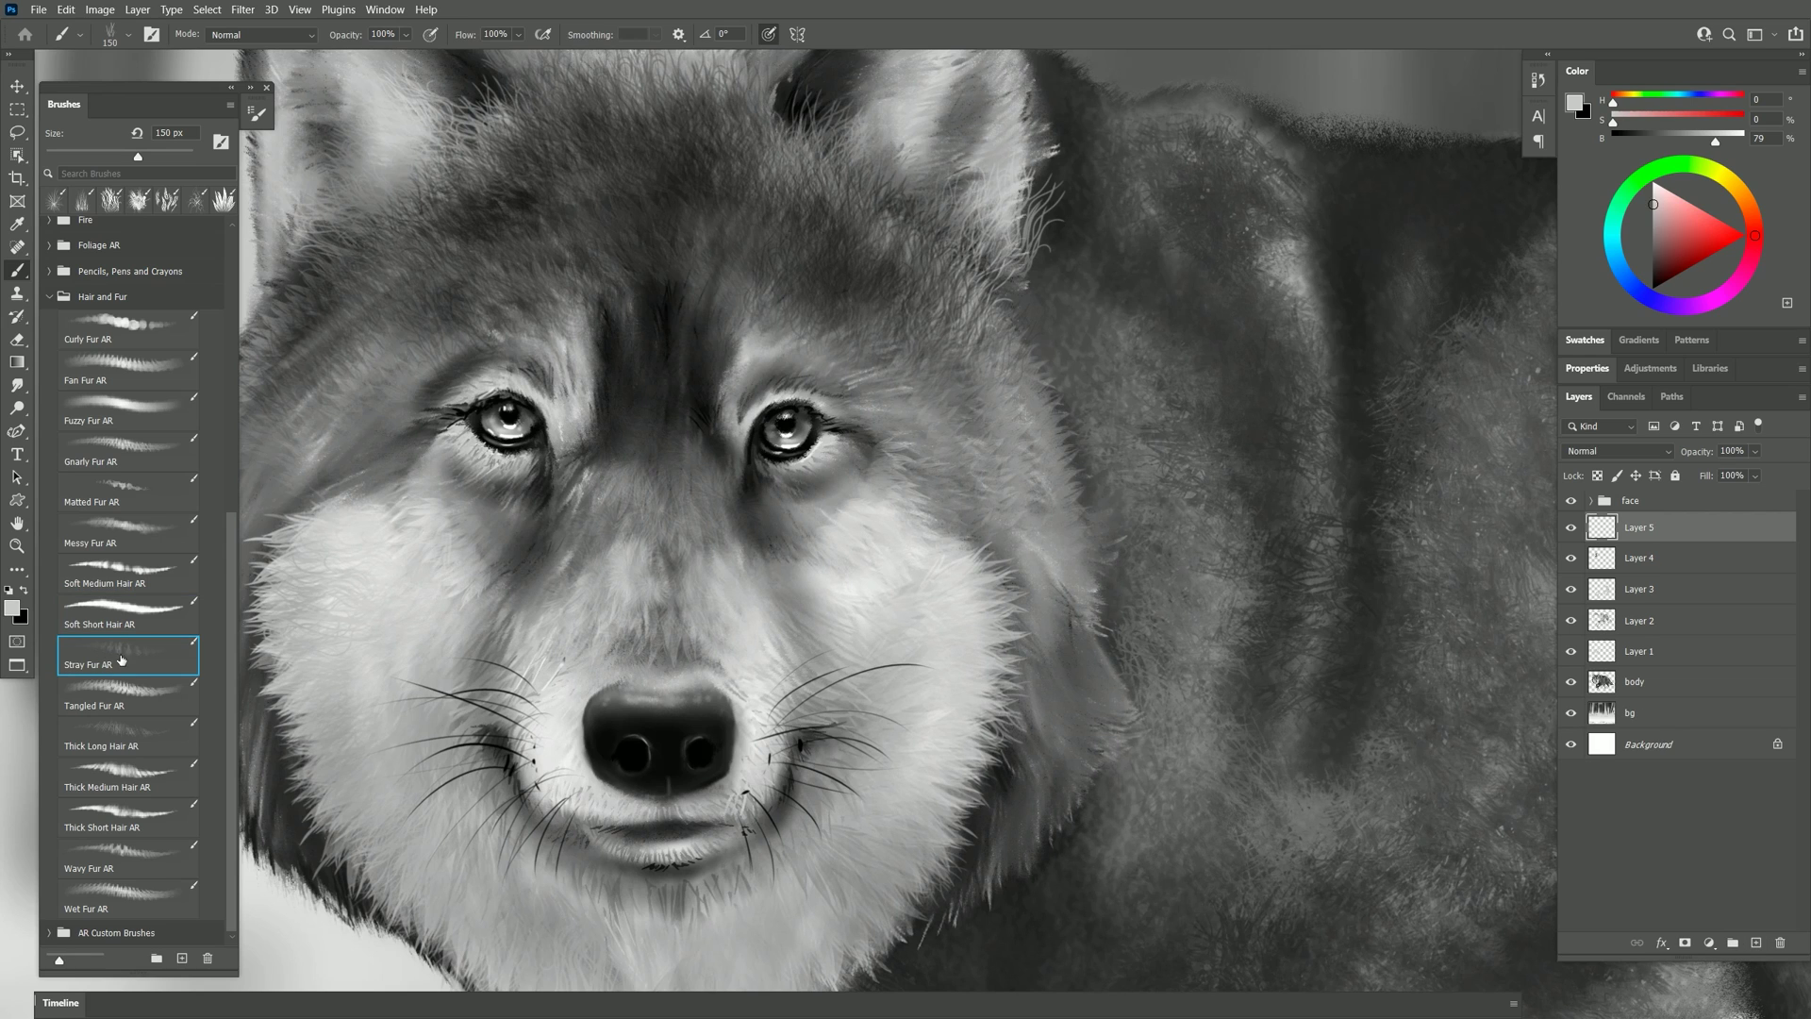
{"action": "left_click", "coordinate": [522, 324]}
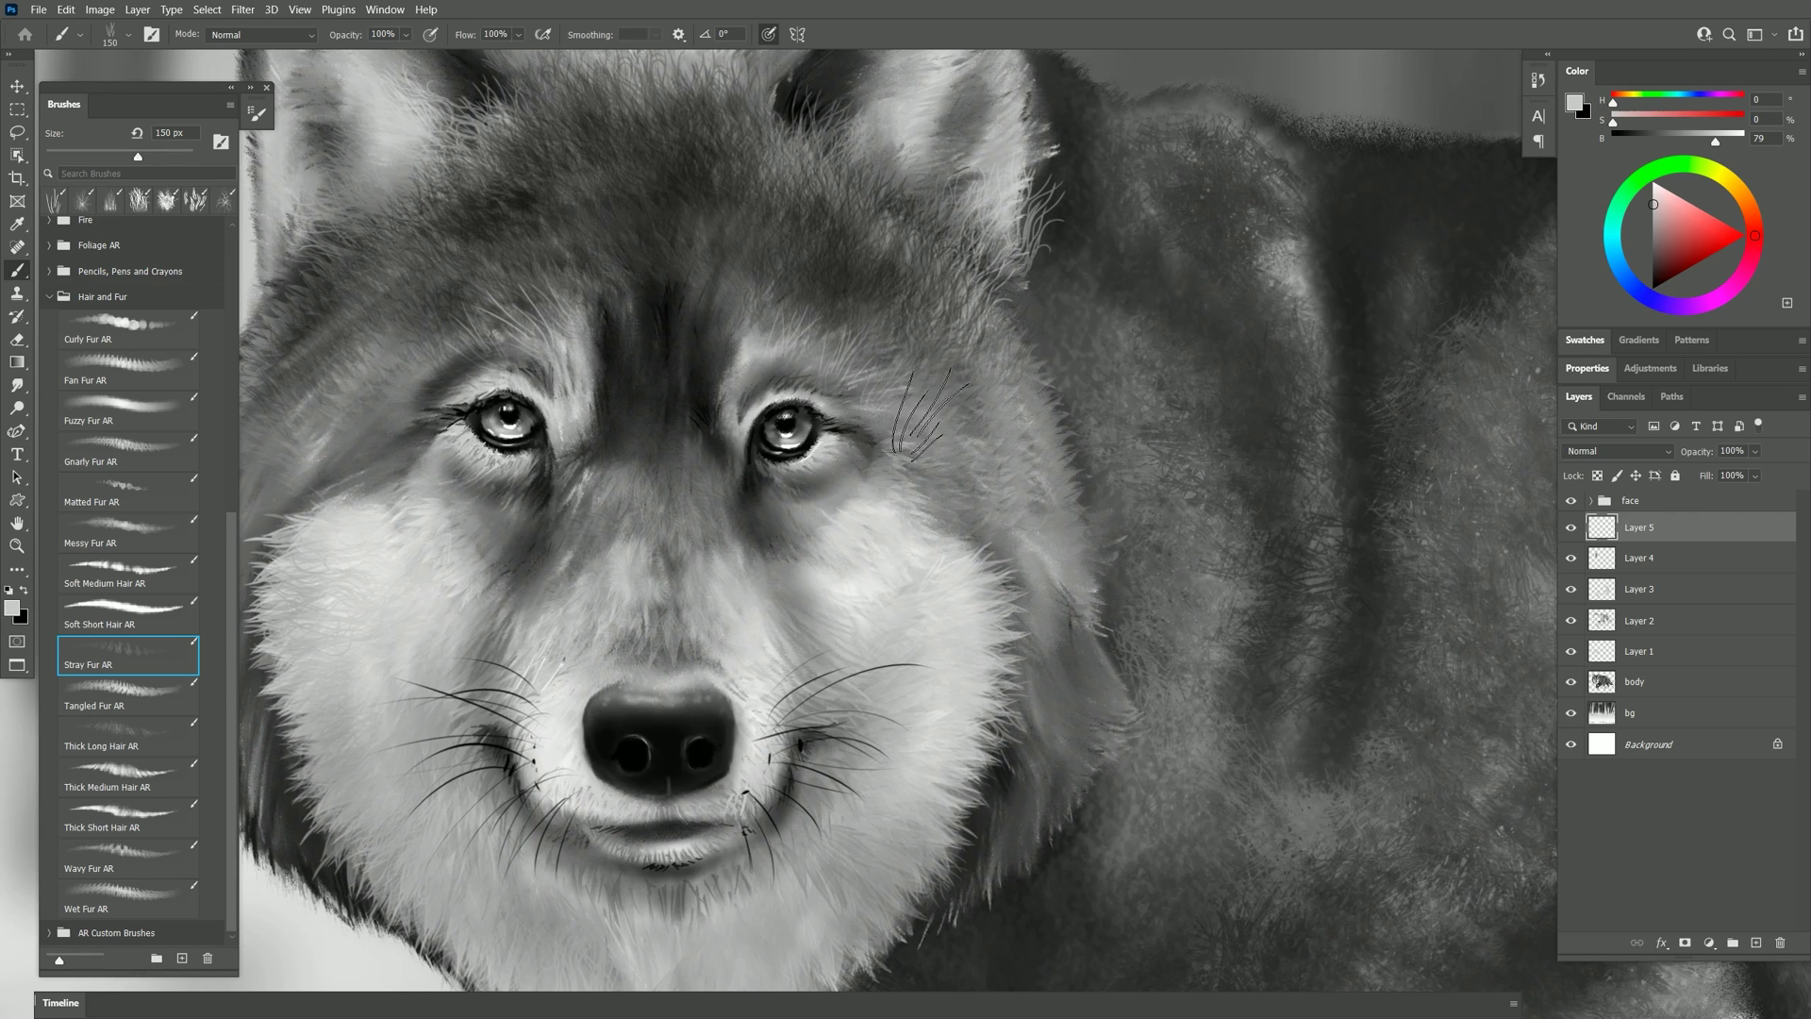
{"action": "left_click_drag", "start_coordinate": [738, 632], "coordinate": [844, 493]}
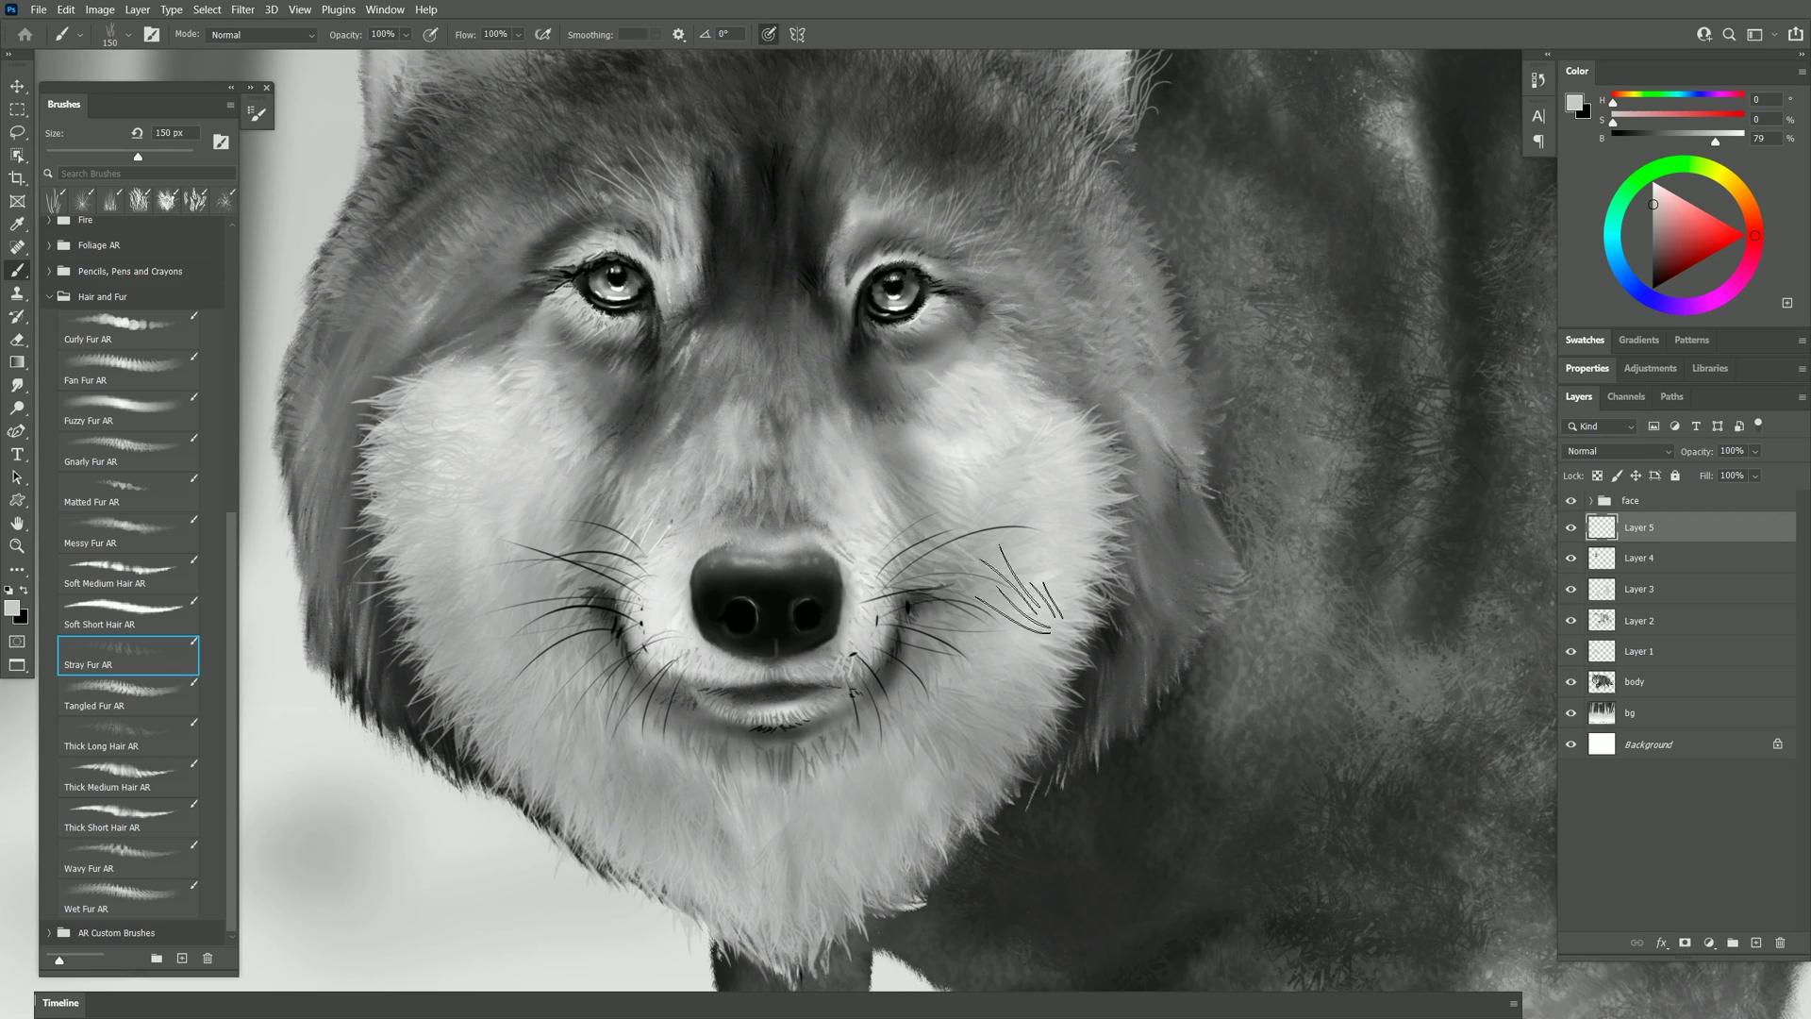
- Sample a near-black tone and paint finer stray hairs along the outer edge of the face with Stray Fur AR at 70 px
{"action": "left_click_drag", "start_coordinate": [754, 176], "coordinate": [841, 382]}
{"action": "left_click", "coordinate": [801, 424], "text": "alt"}
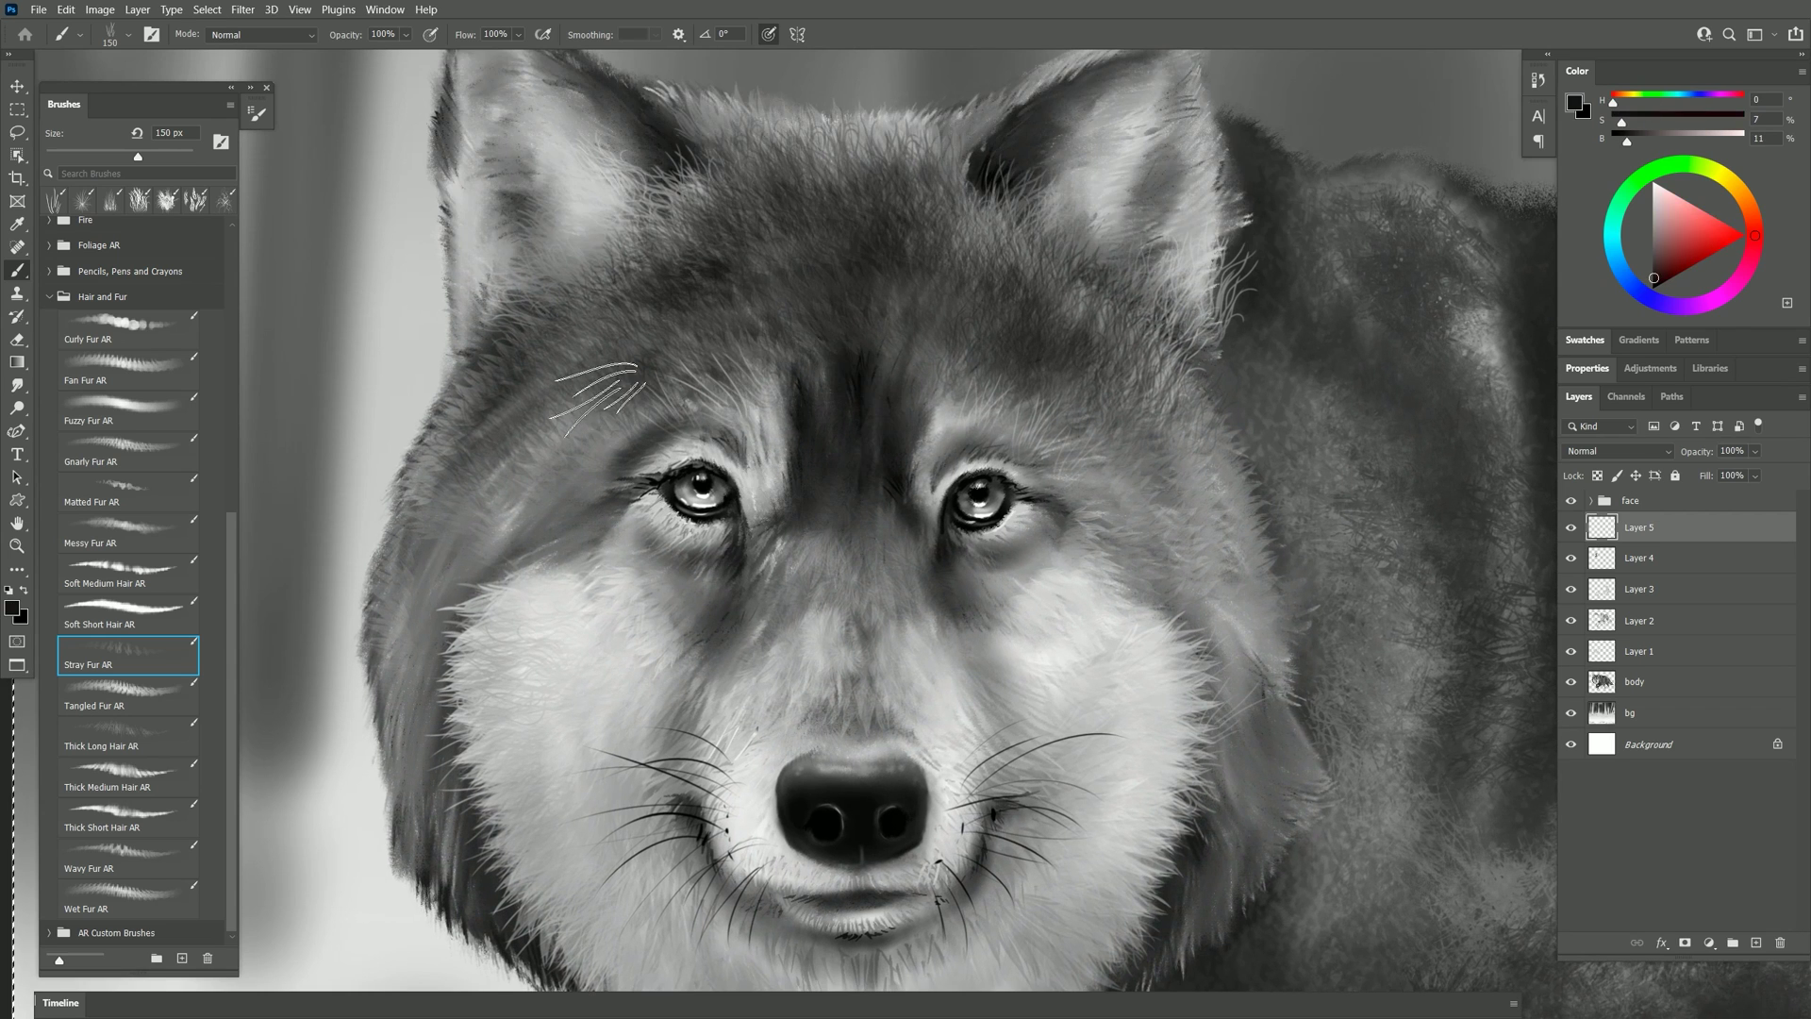
{"action": "key", "text": "["}
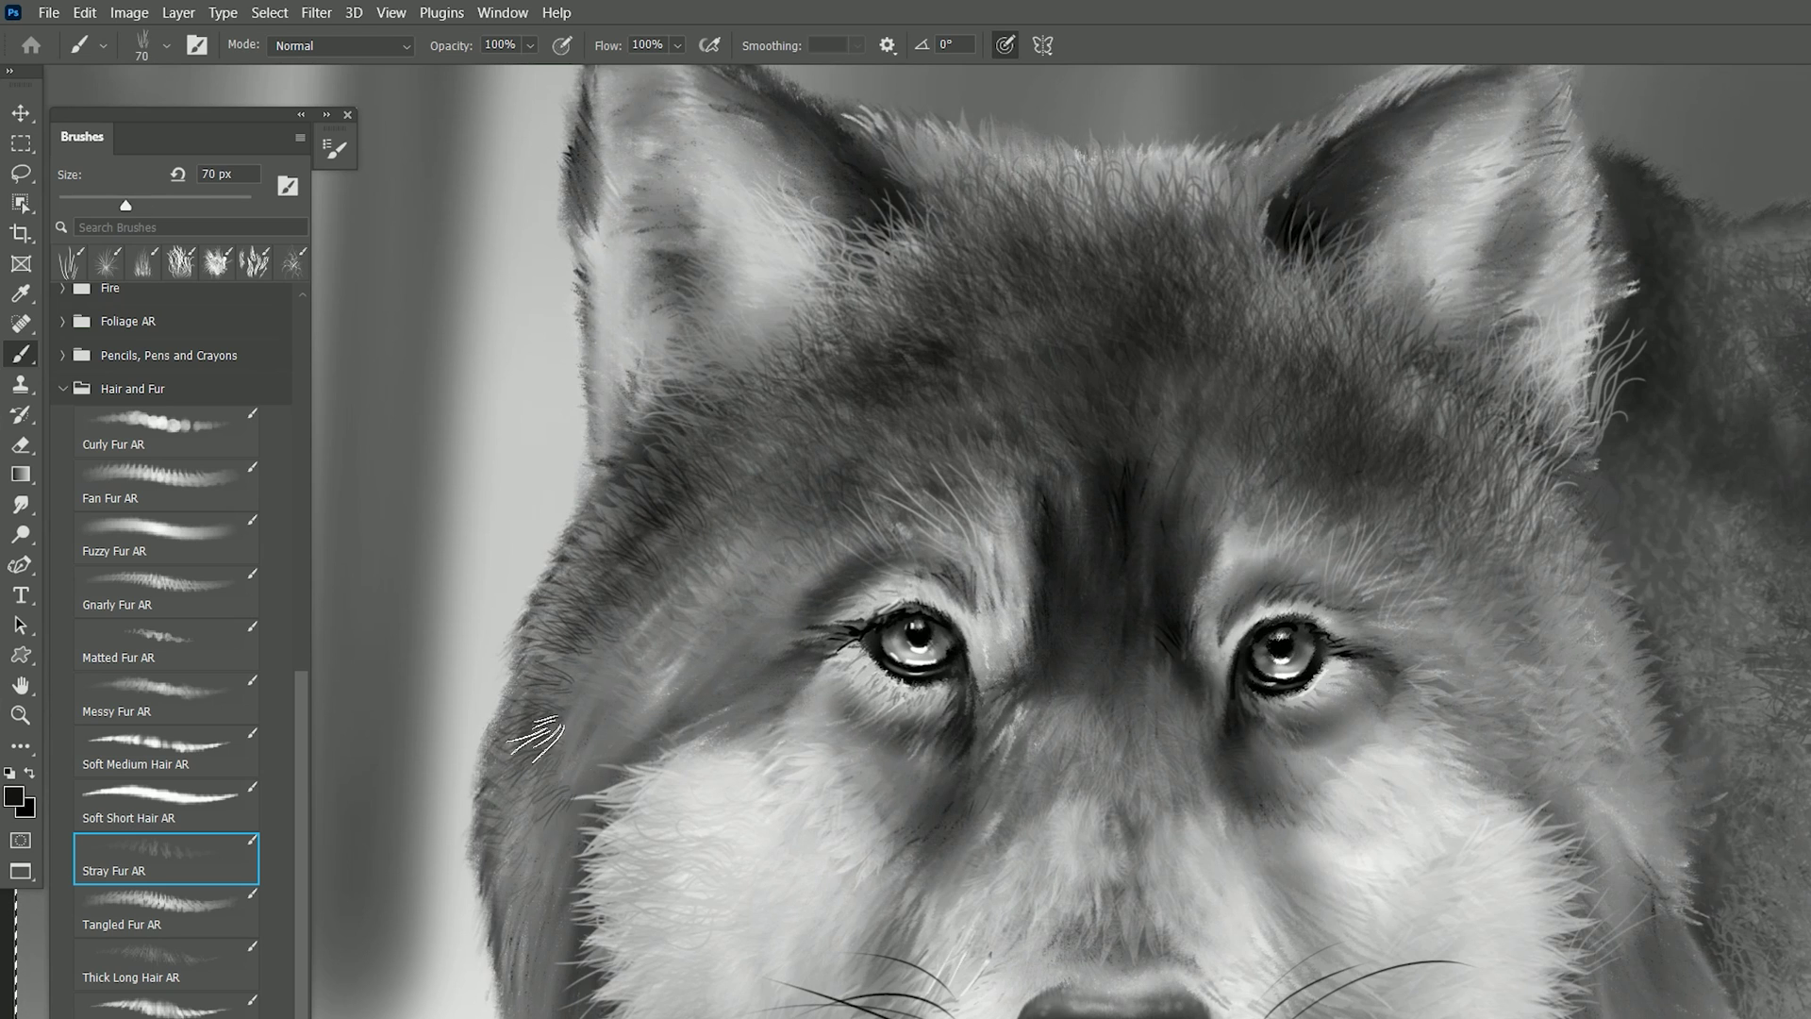
{"action": "left_click_drag", "start_coordinate": [536, 738], "coordinate": [673, 618]}
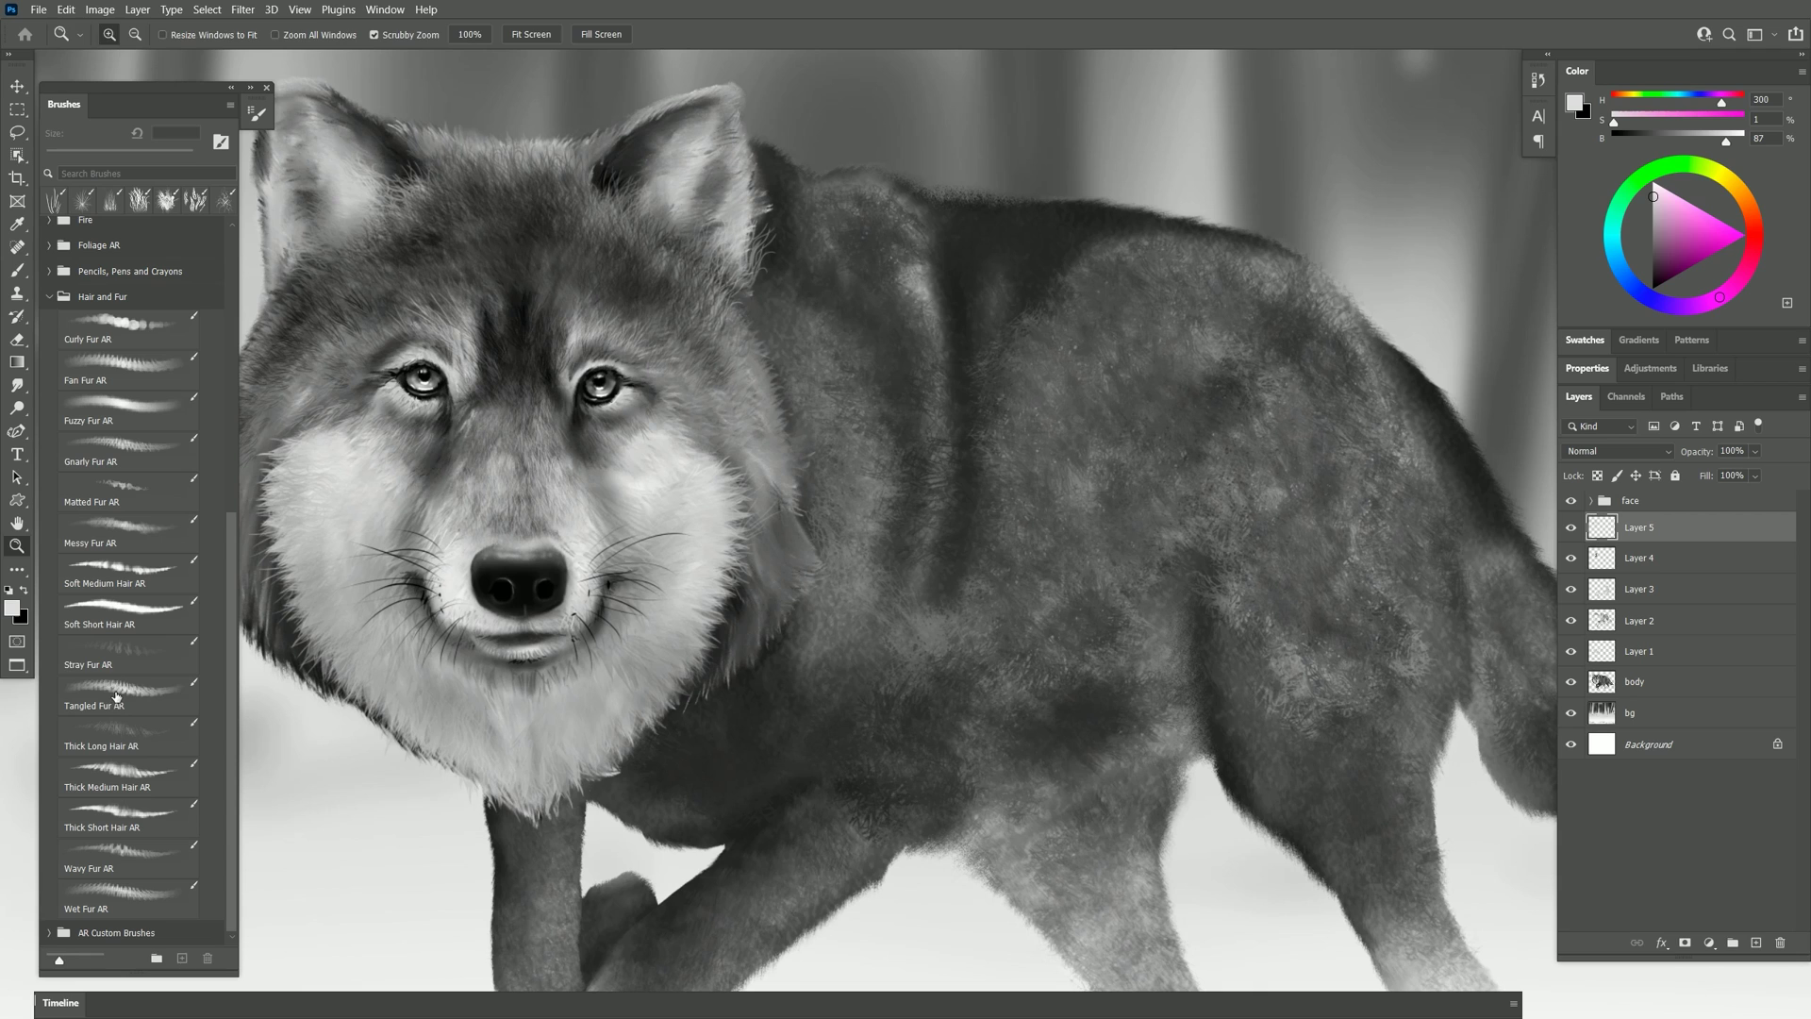
- Try Tangled Fur AR at 250 px in a sampled dark grey, covering the wolf's tail from base to tip
{"action": "left_click", "coordinate": [117, 696]}
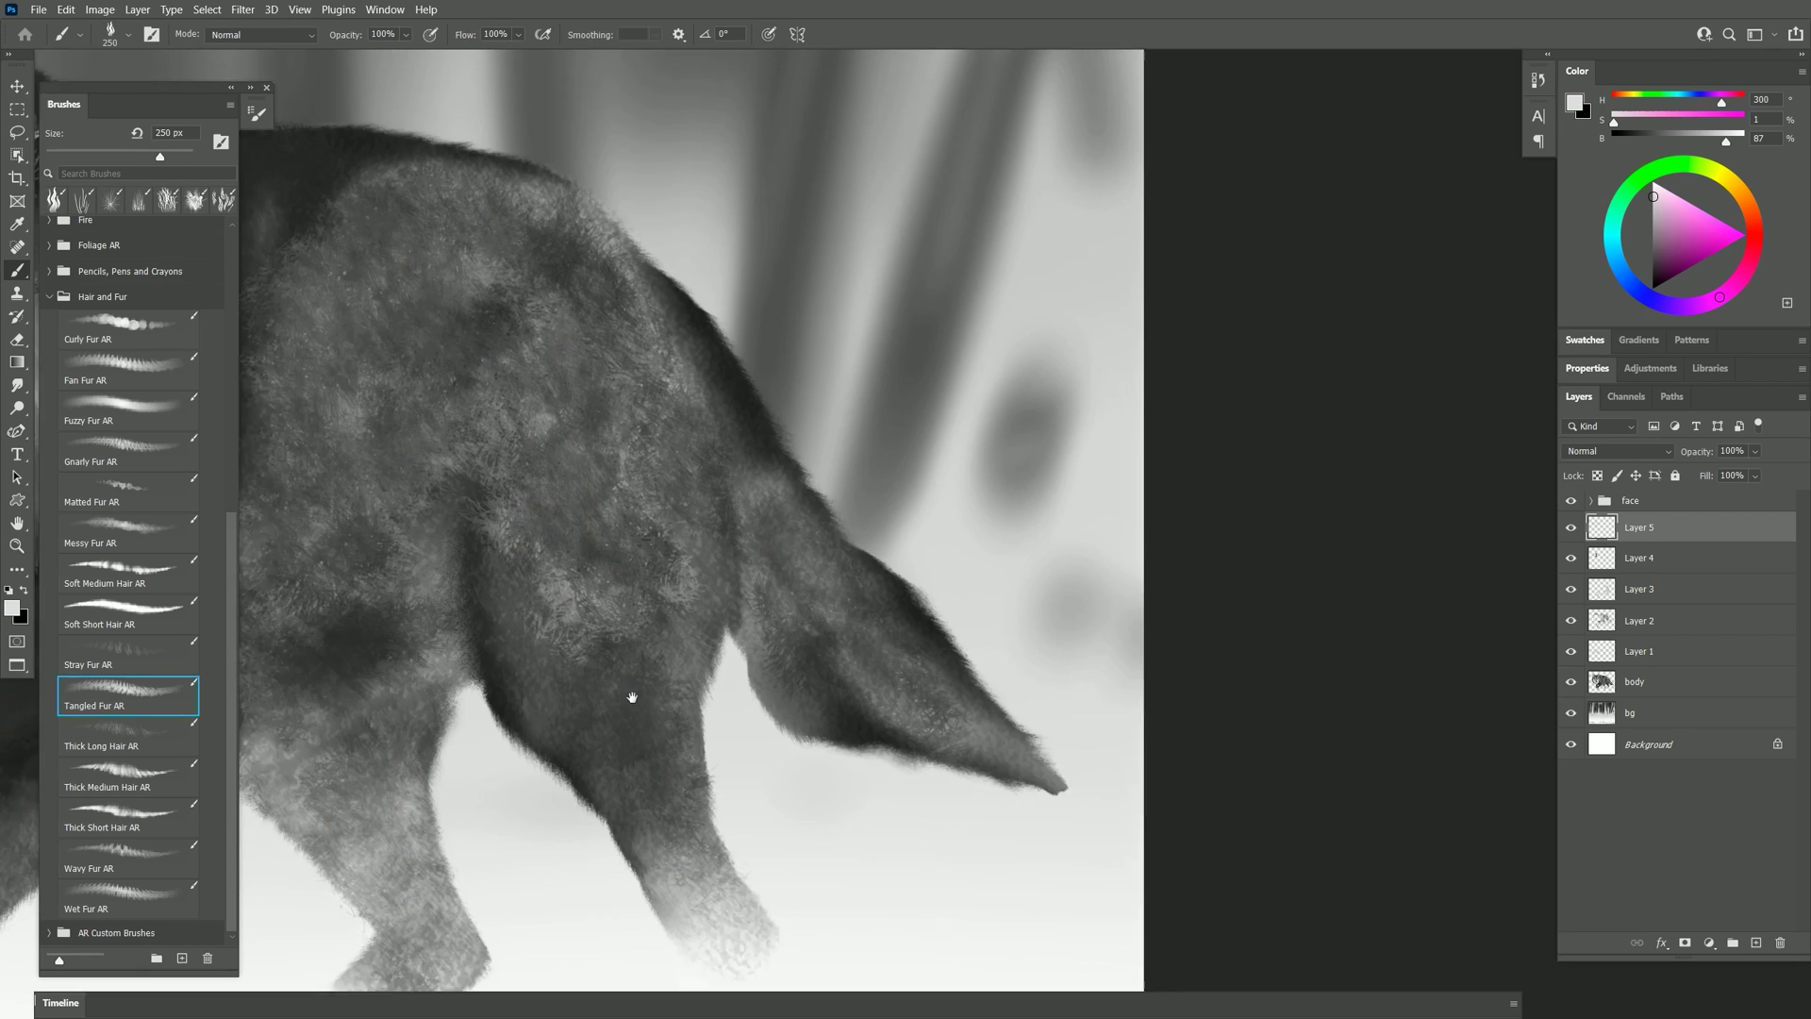
{"action": "left_click_drag", "start_coordinate": [810, 781], "coordinate": [617, 643]}
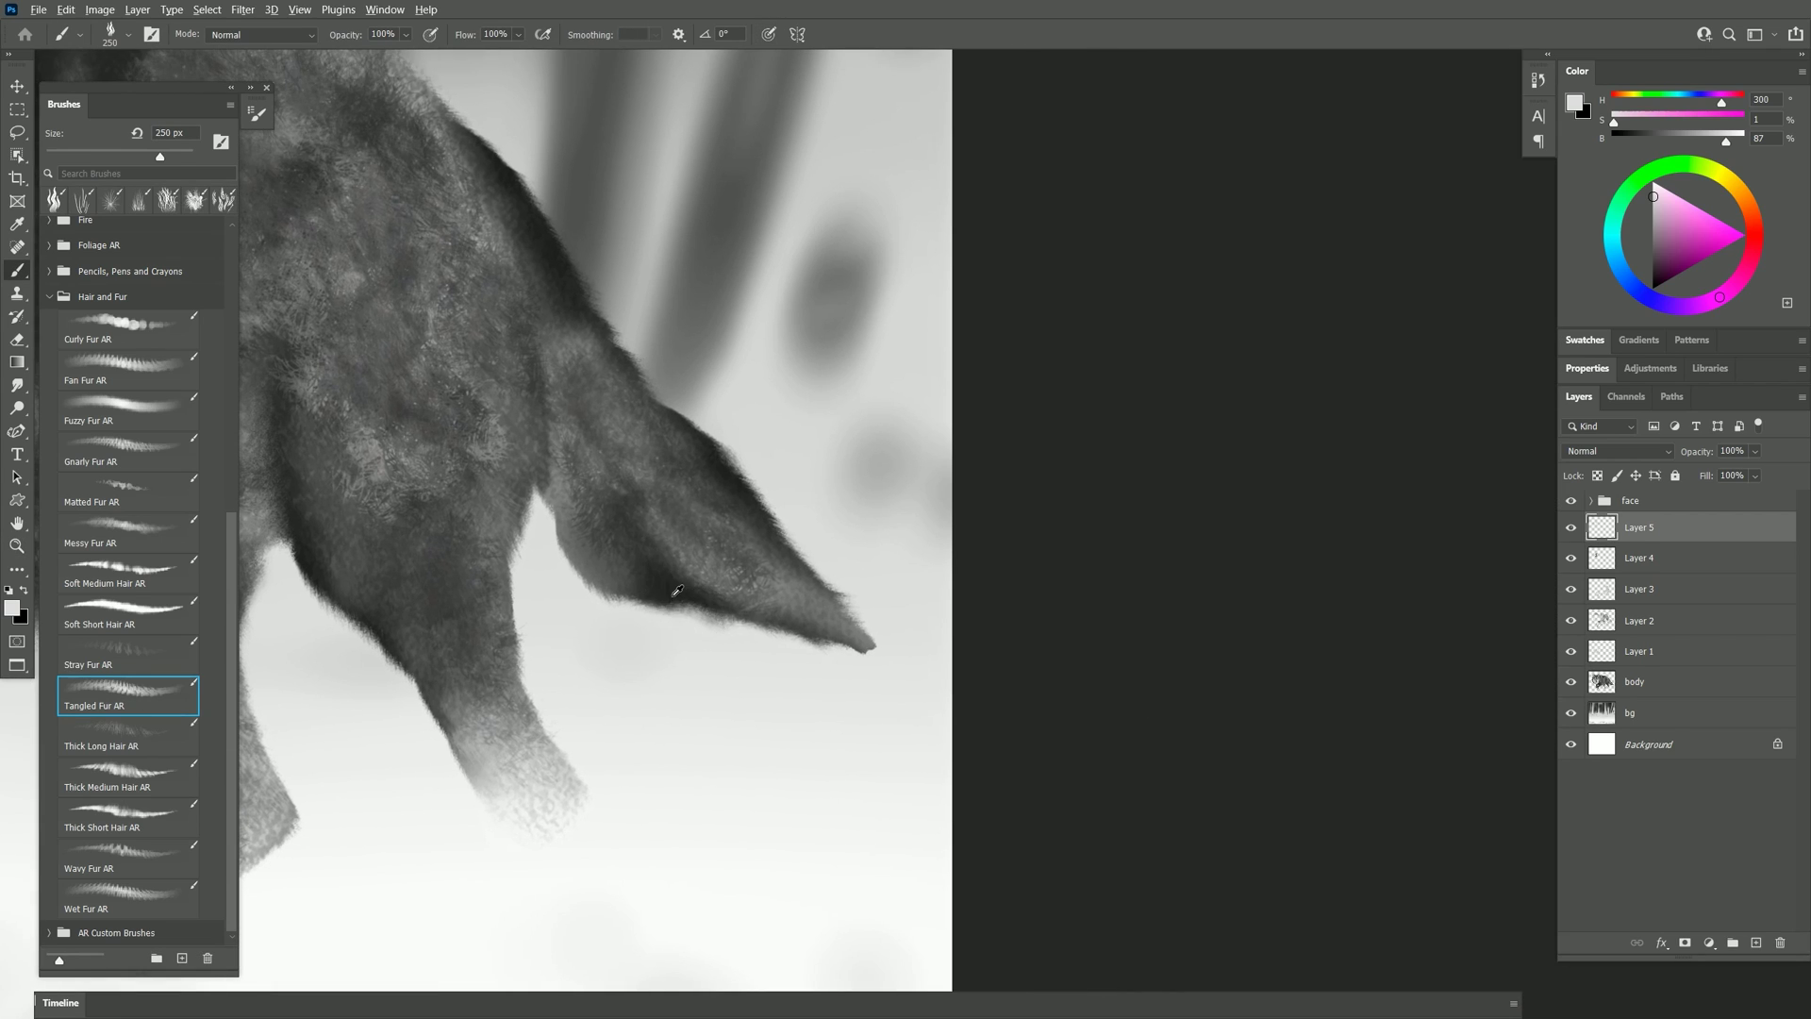
{"action": "left_click", "coordinate": [667, 590], "text": "alt"}
{"action": "left_click_drag", "start_coordinate": [538, 505], "coordinate": [698, 580]}
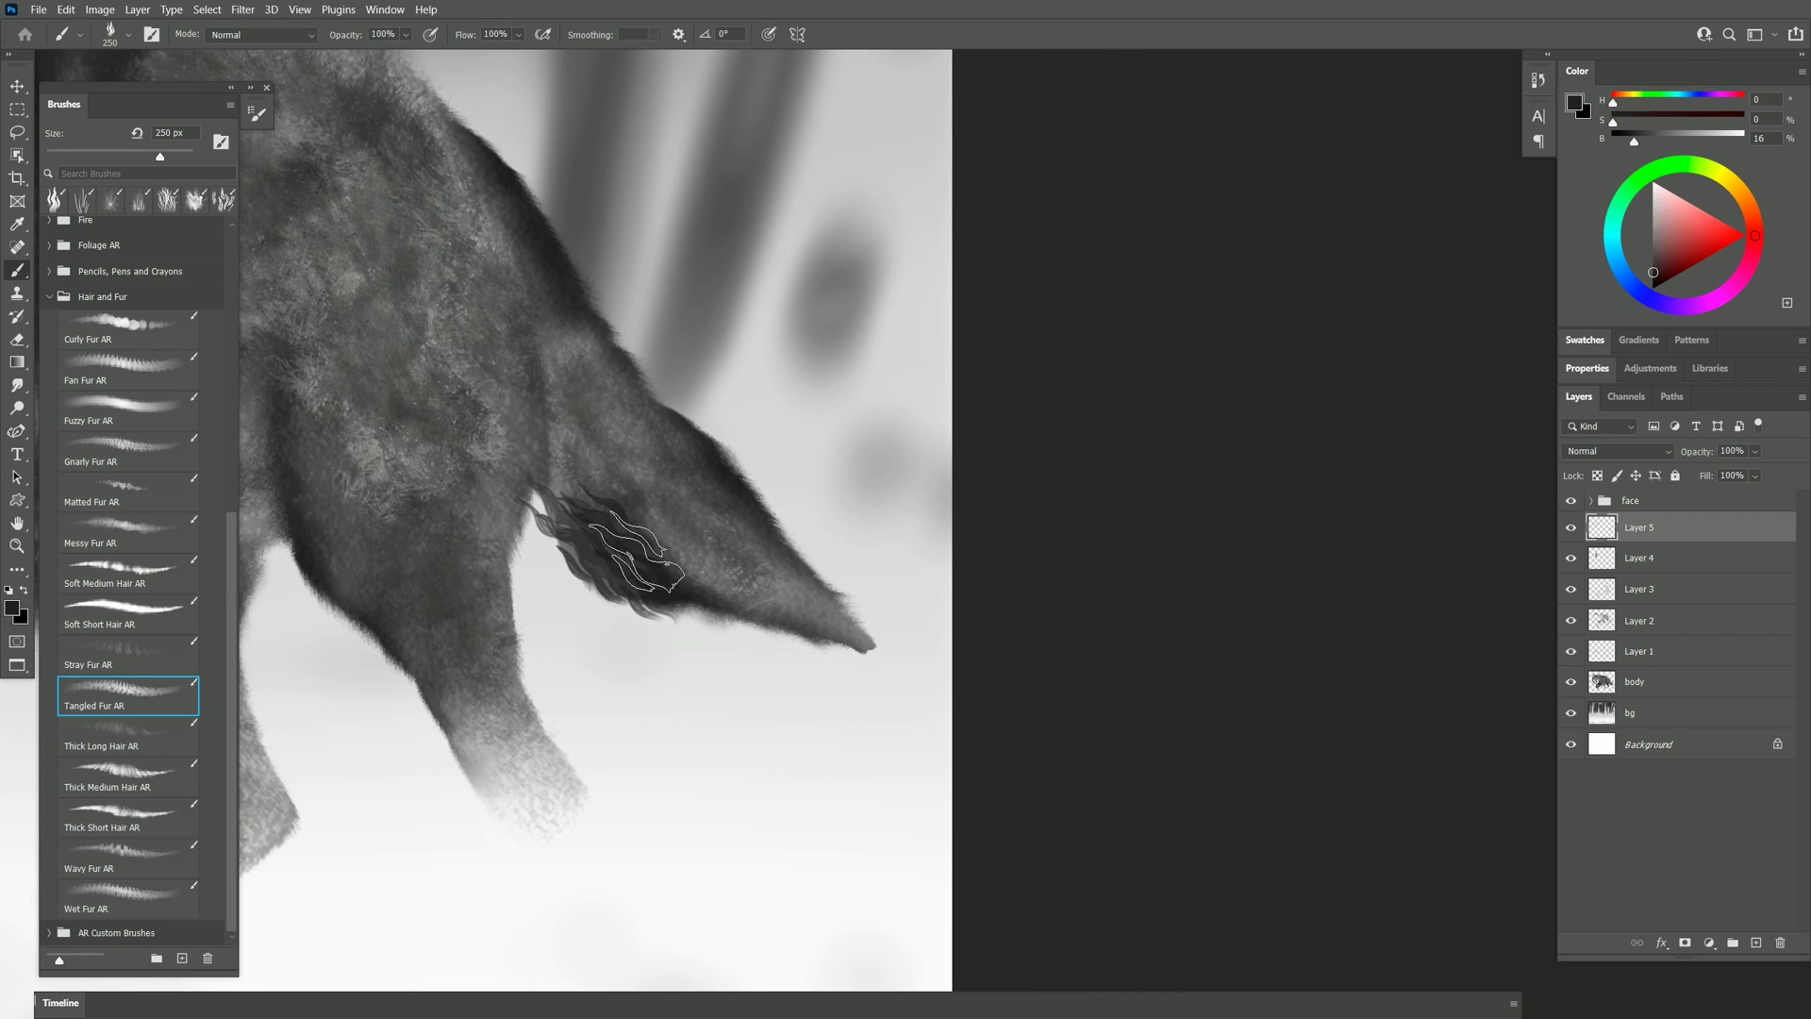
{"action": "left_click_drag", "start_coordinate": [566, 529], "coordinate": [853, 650]}
{"action": "left_click_drag", "start_coordinate": [580, 481], "coordinate": [802, 611]}
{"action": "left_click_drag", "start_coordinate": [596, 443], "coordinate": [792, 587]}
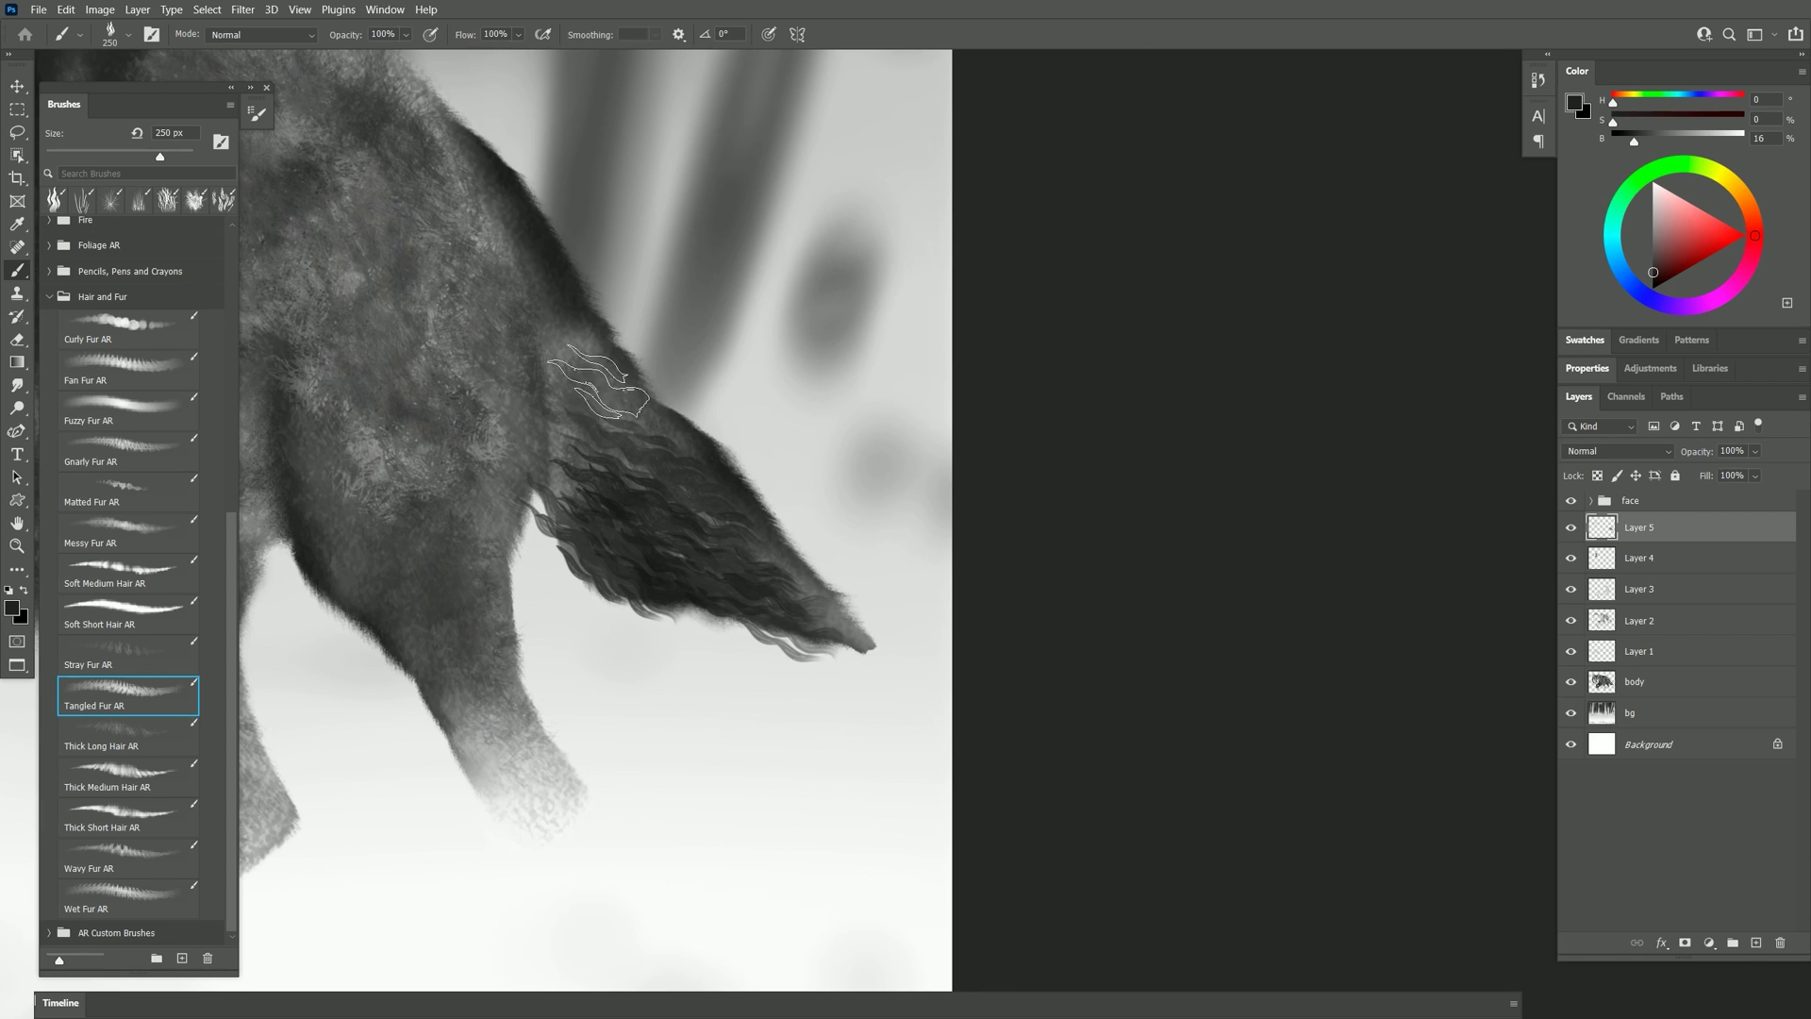
{"action": "left_click_drag", "start_coordinate": [596, 379], "coordinate": [709, 461]}
{"action": "left_click_drag", "start_coordinate": [618, 391], "coordinate": [929, 712]}
- Try lighter Tangled Fur AR strokes in 51% grey at 250 px over the dark fur on the tail
{"action": "key", "text": "bracketleft"}
{"action": "key", "text": "bracketleft"}
{"action": "key", "text": "bracketleft"}
{"action": "key", "text": "bracketleft"}
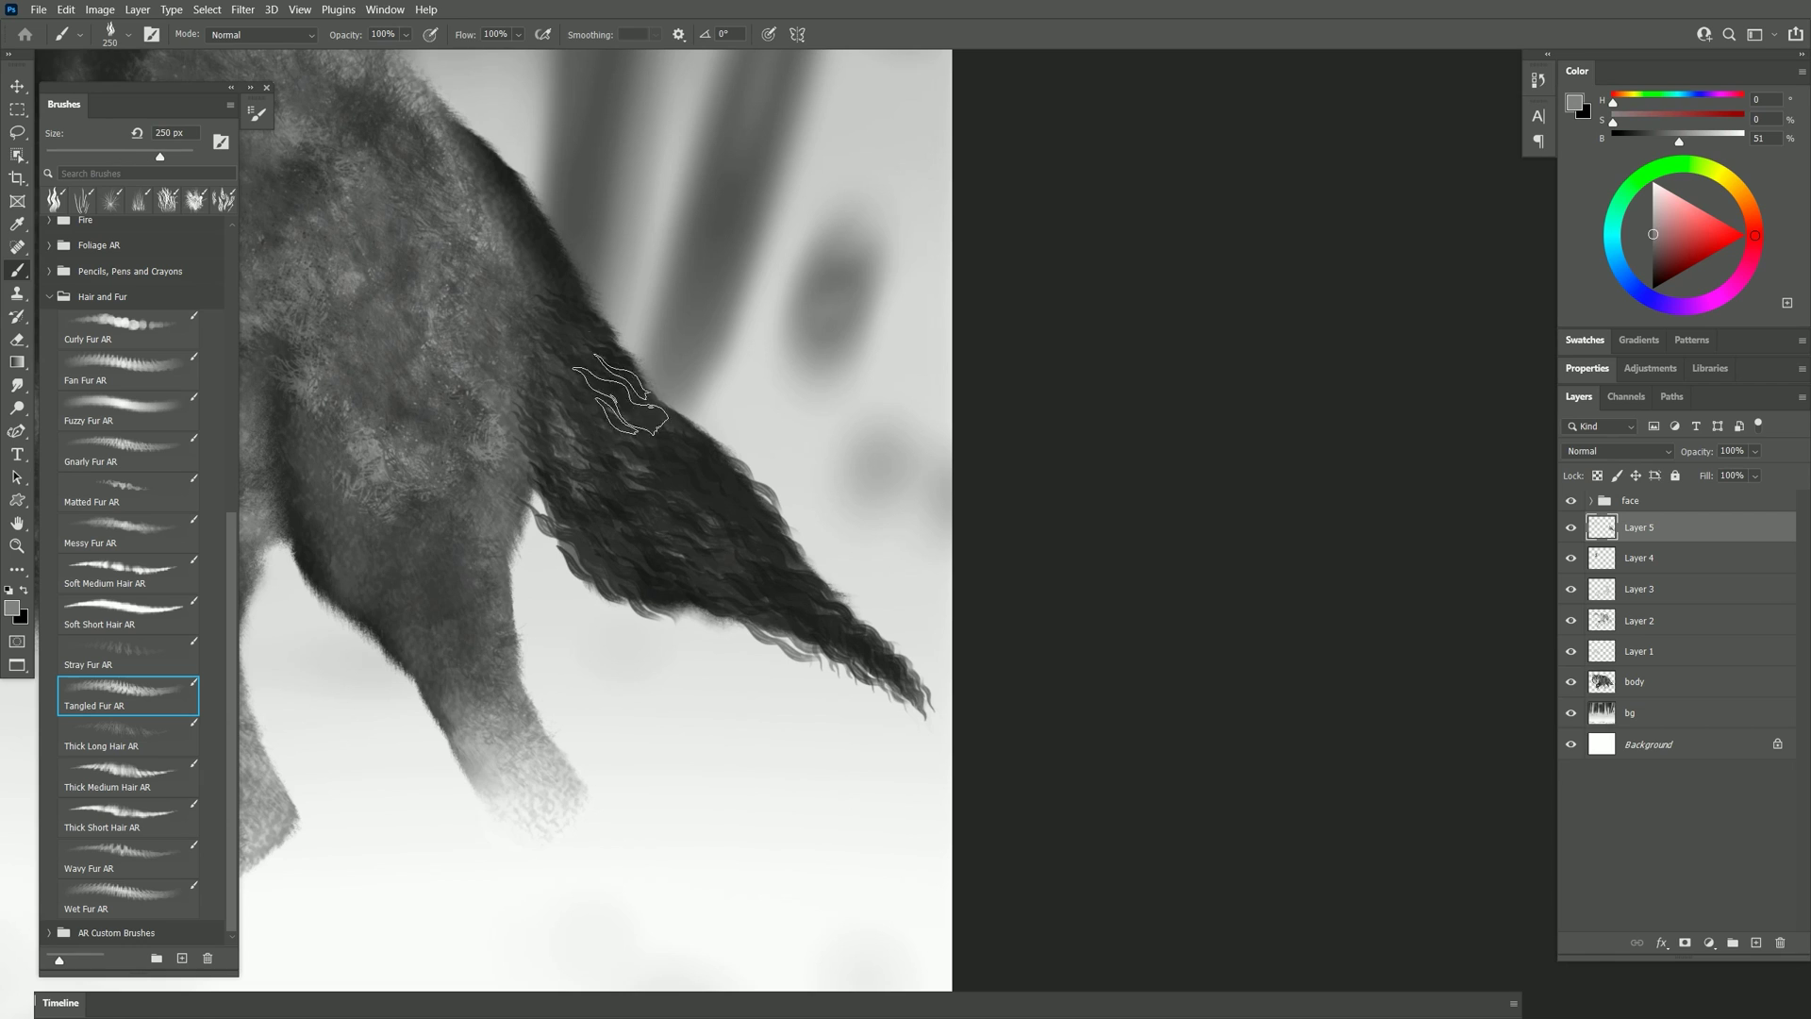
{"action": "mouse_move", "coordinate": [590, 332]}
{"action": "left_mouse_down"}
{"action": "mouse_move", "coordinate": [648, 437]}
{"action": "mouse_move", "coordinate": [668, 420]}
{"action": "mouse_move", "coordinate": [657, 434]}
{"action": "mouse_move", "coordinate": [747, 507]}
{"action": "left_mouse_up"}
{"action": "left_click_drag", "start_coordinate": [606, 415], "coordinate": [688, 467]}
{"action": "mouse_move", "coordinate": [565, 407]}
{"action": "left_mouse_down"}
{"action": "mouse_move", "coordinate": [684, 527]}
{"action": "mouse_move", "coordinate": [849, 632]}
{"action": "left_mouse_up"}
{"action": "left_click_drag", "start_coordinate": [556, 349], "coordinate": [745, 510]}
{"action": "left_click_drag", "start_coordinate": [660, 434], "coordinate": [750, 538]}
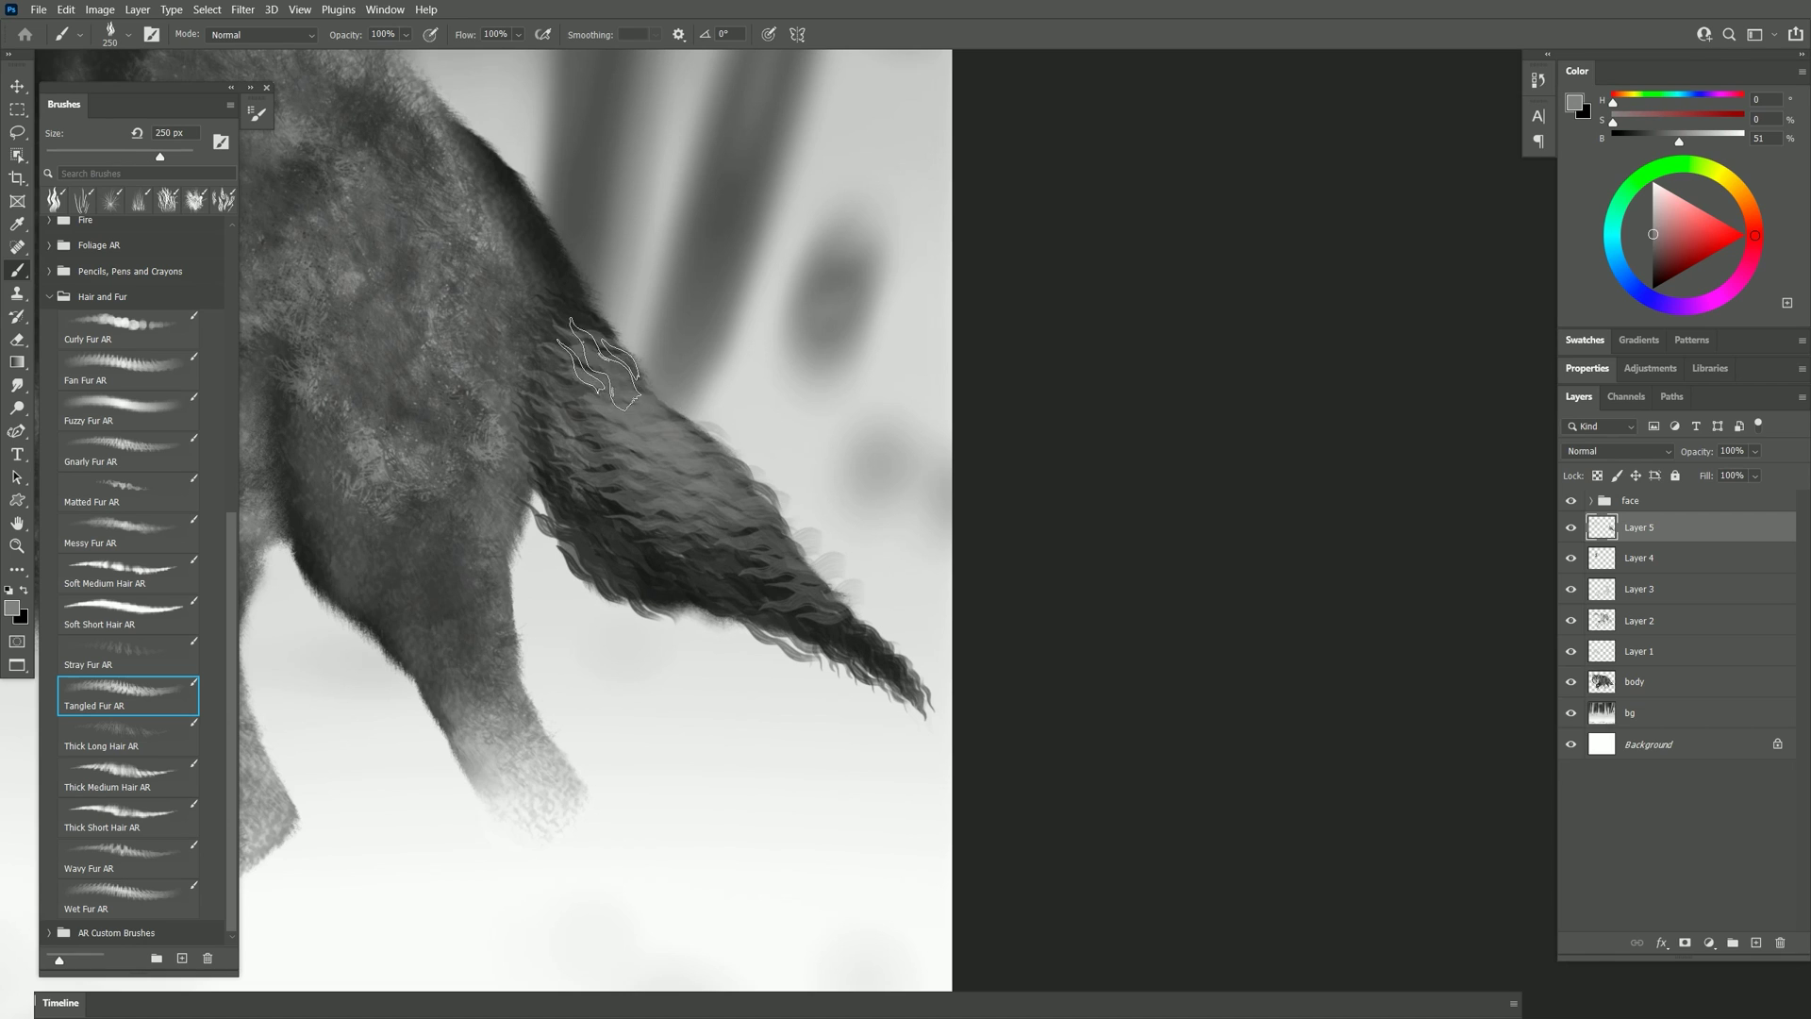
{"action": "left_click_drag", "start_coordinate": [604, 363], "coordinate": [783, 547]}
{"action": "left_click_drag", "start_coordinate": [773, 467], "coordinate": [873, 623]}
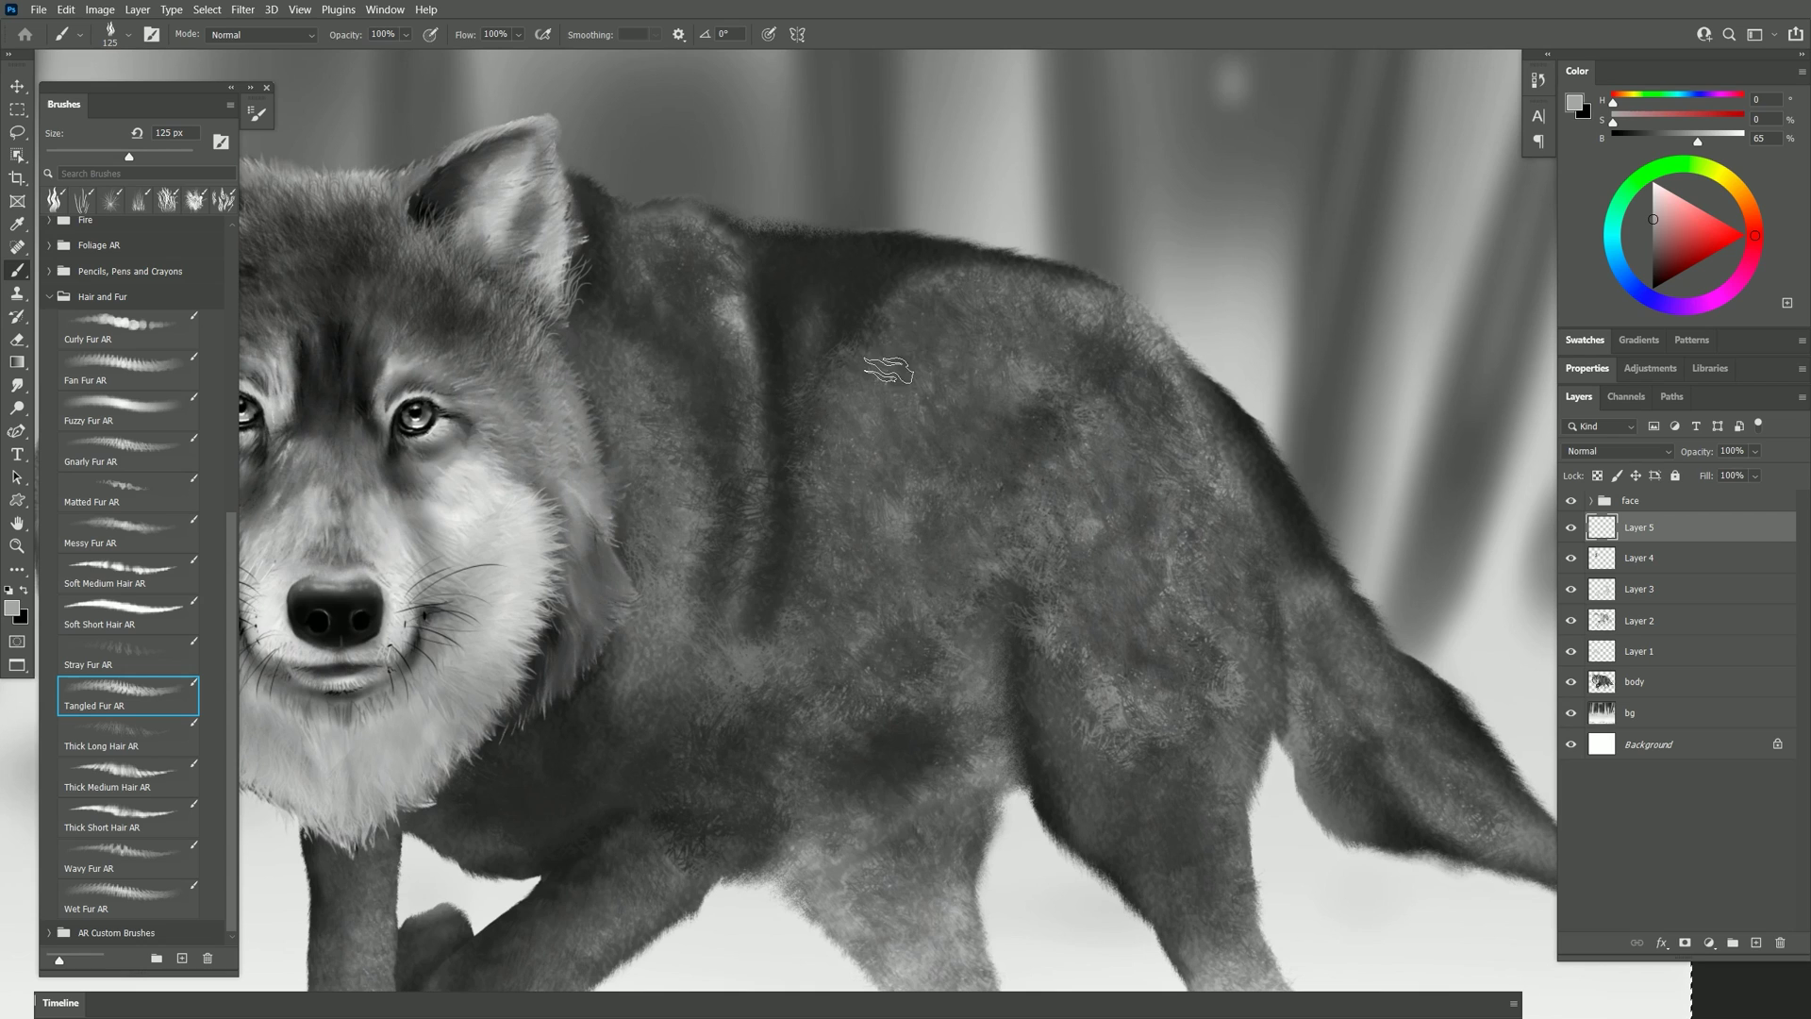
- Try a patch of Tangled Fur AR in 65% grey at 125 px across the wolf's upper back
{"action": "left_click_drag", "start_coordinate": [858, 325], "coordinate": [957, 372]}
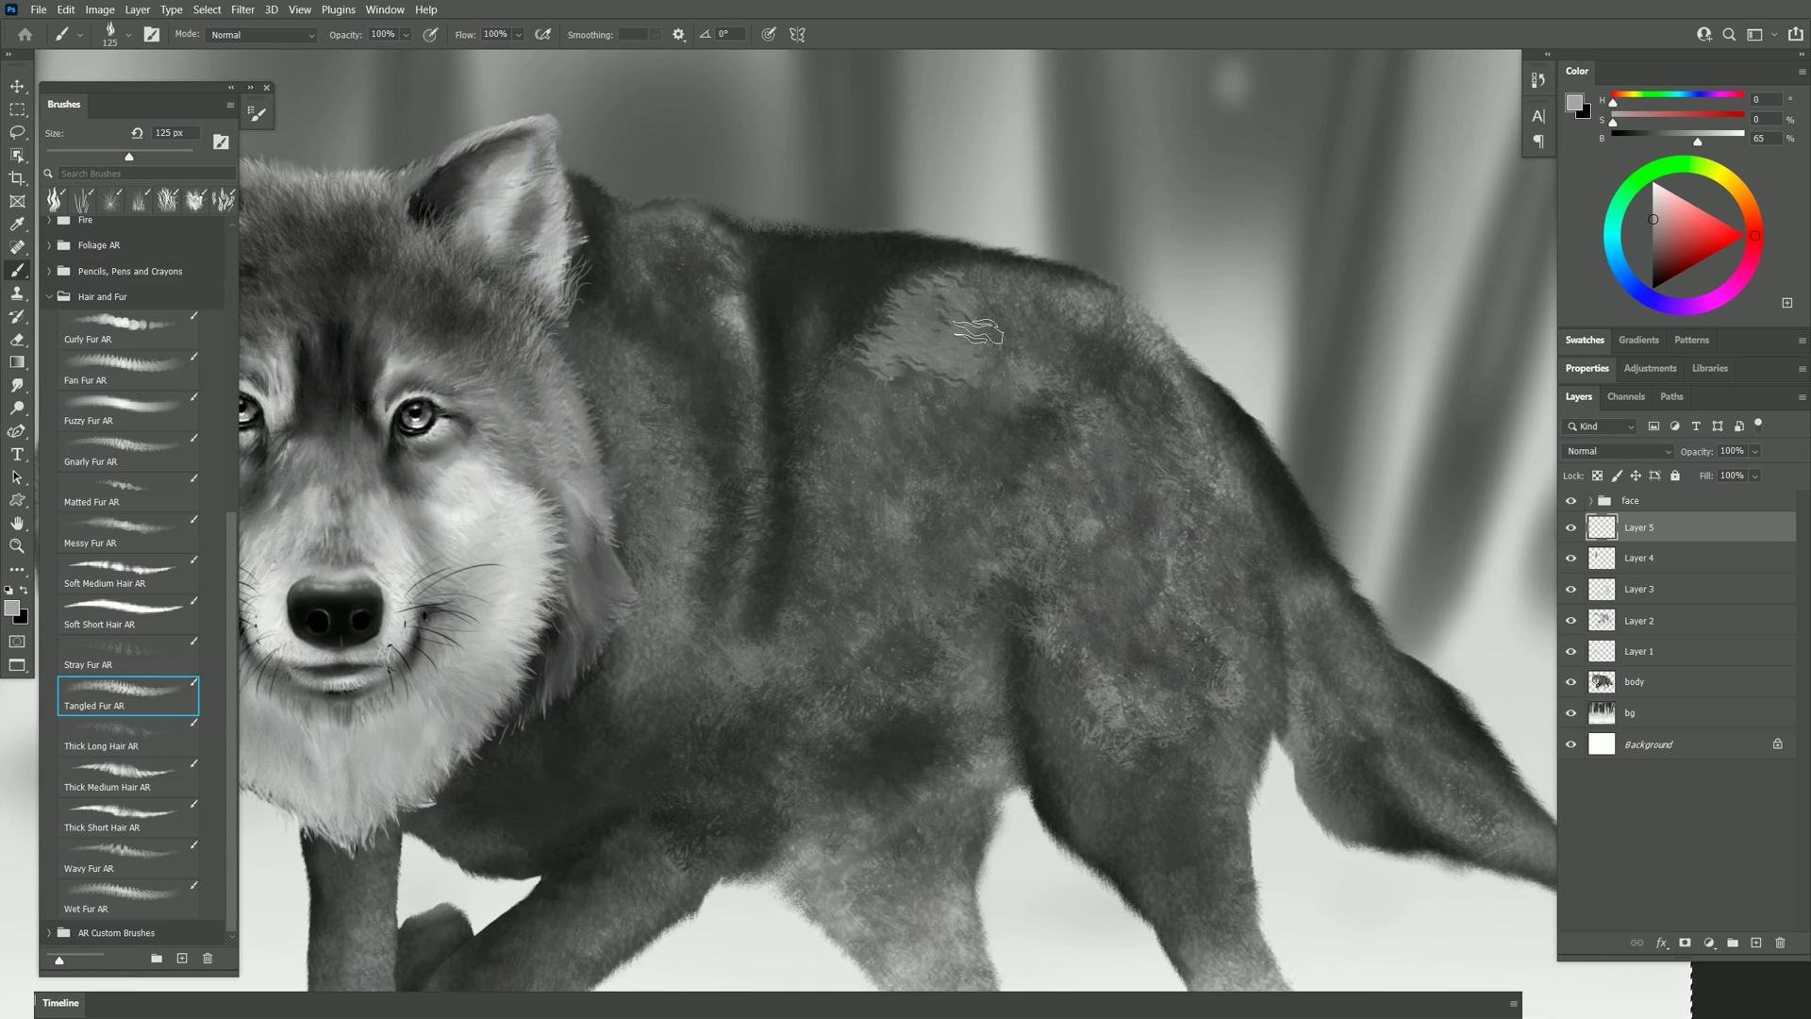
{"action": "mouse_move", "coordinate": [992, 262]}
{"action": "left_mouse_down"}
{"action": "mouse_move", "coordinate": [1083, 324]}
{"action": "mouse_move", "coordinate": [1027, 355]}
{"action": "mouse_move", "coordinate": [1088, 339]}
{"action": "mouse_move", "coordinate": [1155, 395]}
{"action": "mouse_move", "coordinate": [1032, 404]}
{"action": "mouse_move", "coordinate": [916, 378]}
{"action": "left_mouse_up"}
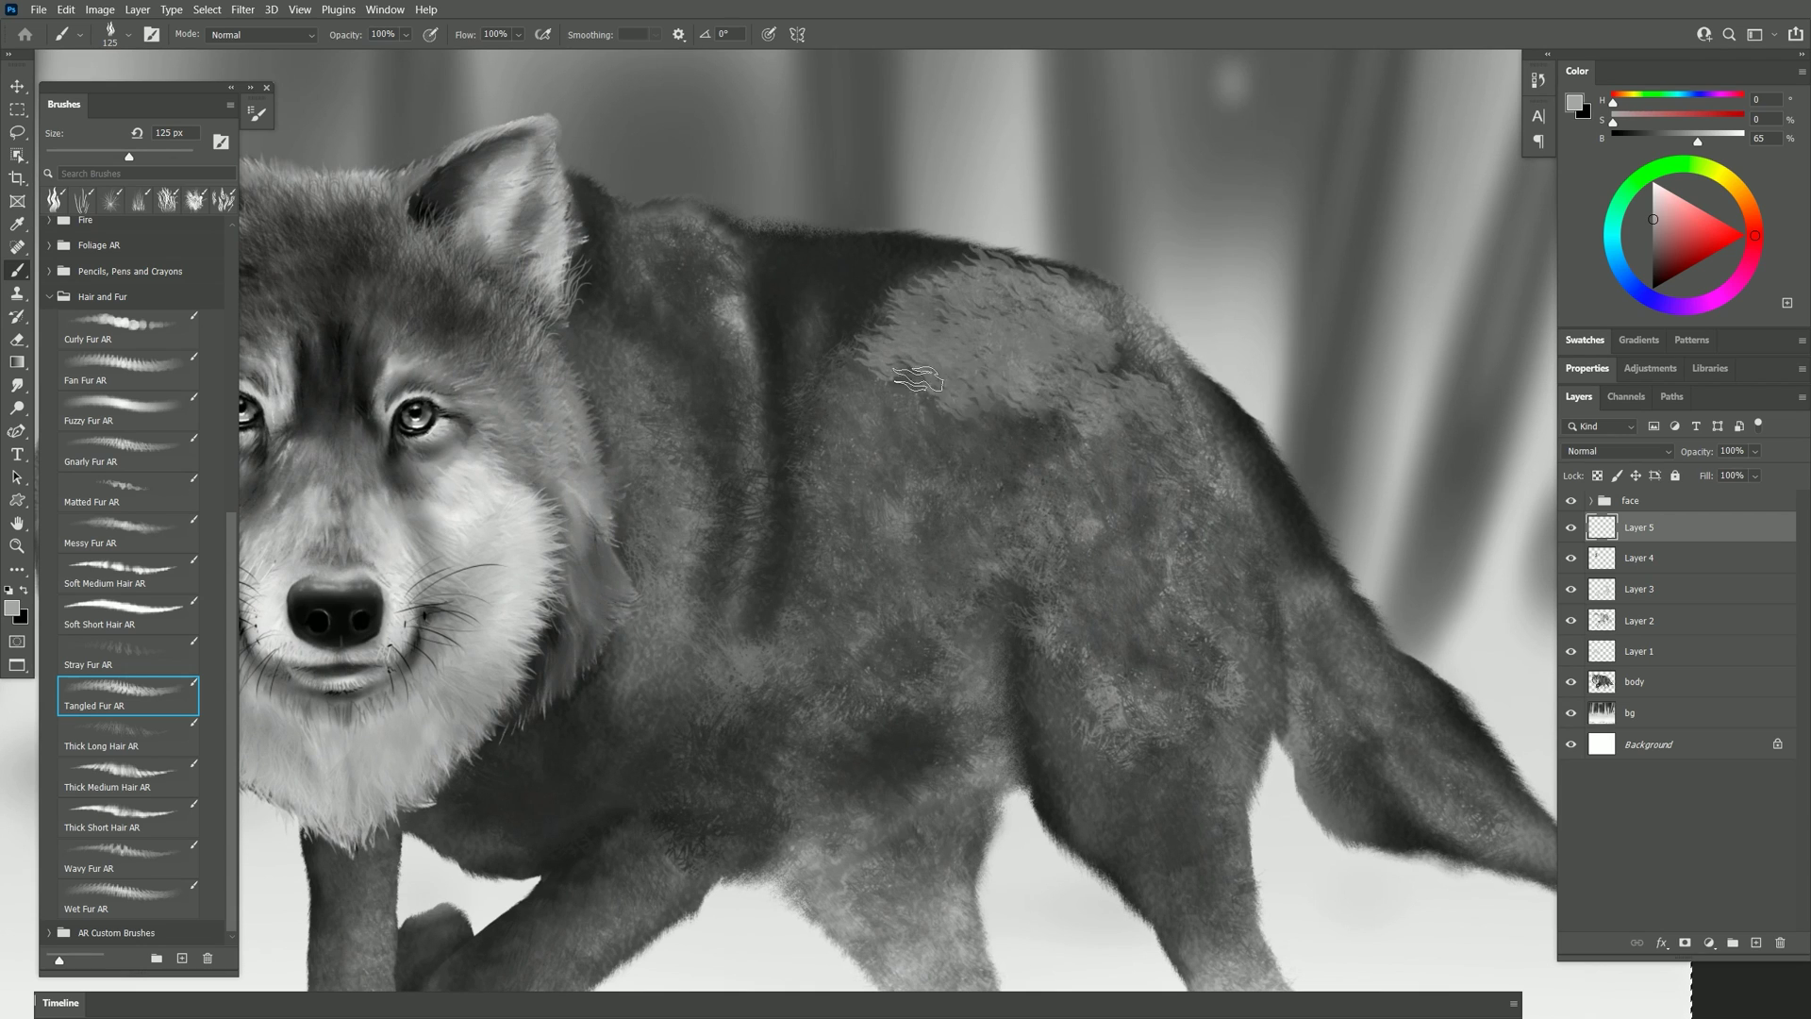
{"action": "mouse_move", "coordinate": [1015, 434]}
{"action": "left_mouse_down"}
{"action": "mouse_move", "coordinate": [896, 417]}
{"action": "mouse_move", "coordinate": [853, 386]}
{"action": "left_mouse_up"}
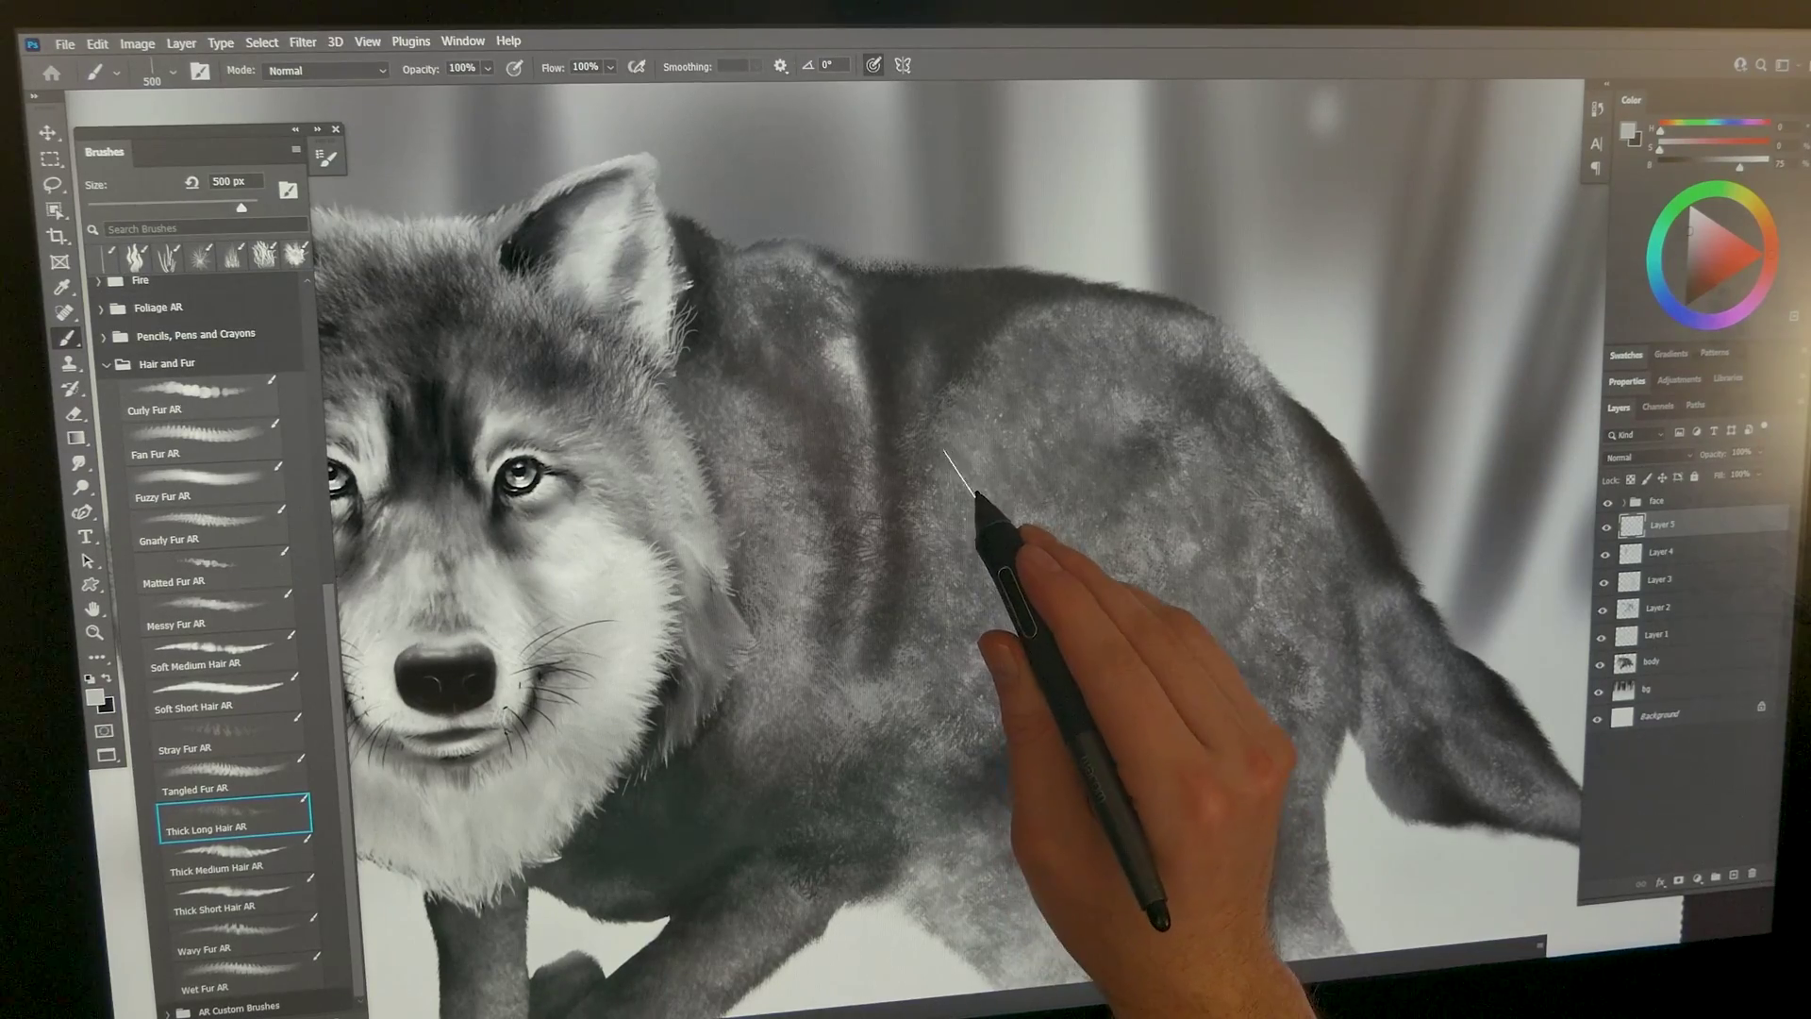
- Try Thick Long Hair AR at 500 px, filling the wolf's flank with a large patch of light grey hair
{"action": "mouse_move", "coordinate": [990, 505]}
{"action": "left_mouse_down"}
{"action": "mouse_move", "coordinate": [1166, 475]}
{"action": "mouse_move", "coordinate": [1045, 505]}
{"action": "mouse_move", "coordinate": [950, 578]}
{"action": "mouse_move", "coordinate": [1079, 559]}
{"action": "left_mouse_up"}
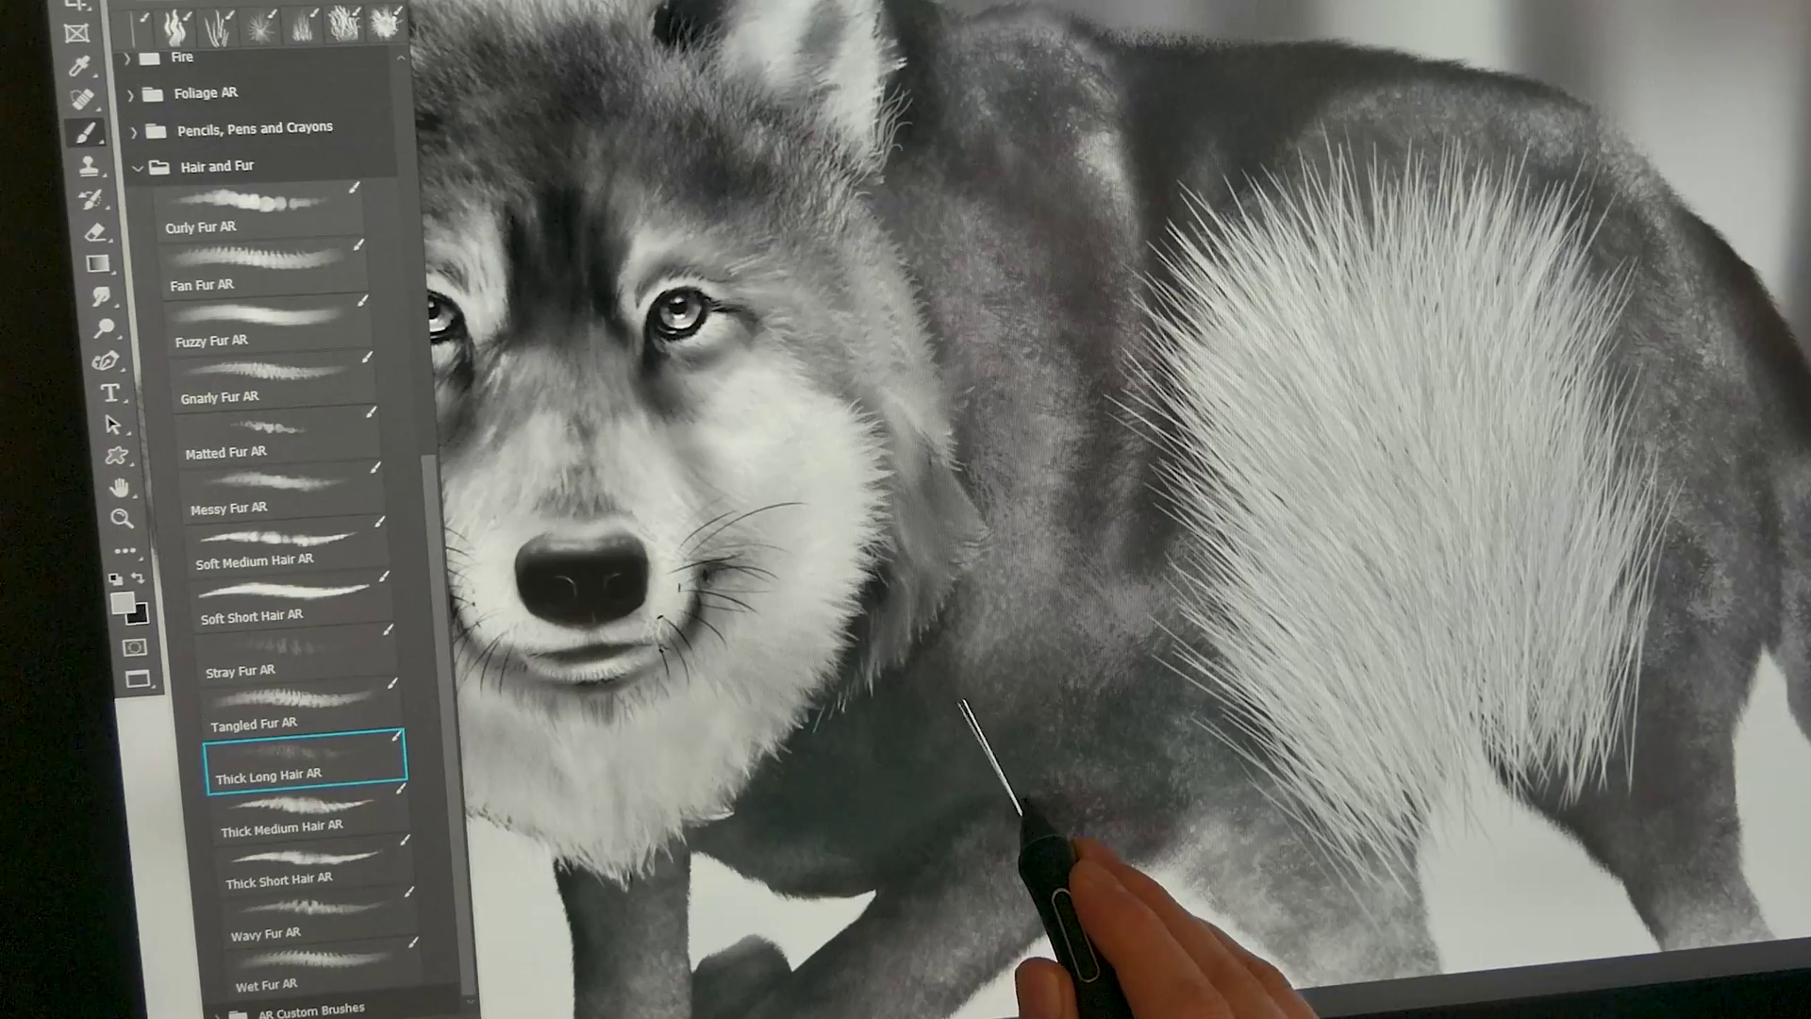
{"action": "mouse_move", "coordinate": [737, 776]}
{"action": "left_mouse_down"}
{"action": "mouse_move", "coordinate": [775, 878]}
{"action": "mouse_move", "coordinate": [691, 838]}
{"action": "mouse_move", "coordinate": [667, 784]}
{"action": "left_mouse_up"}
{"action": "mouse_move", "coordinate": [877, 718]}
{"action": "left_mouse_down"}
{"action": "mouse_move", "coordinate": [881, 647]}
{"action": "mouse_move", "coordinate": [914, 598]}
{"action": "mouse_move", "coordinate": [924, 410]}
{"action": "mouse_move", "coordinate": [831, 352]}
{"action": "mouse_move", "coordinate": [784, 224]}
{"action": "left_mouse_up"}
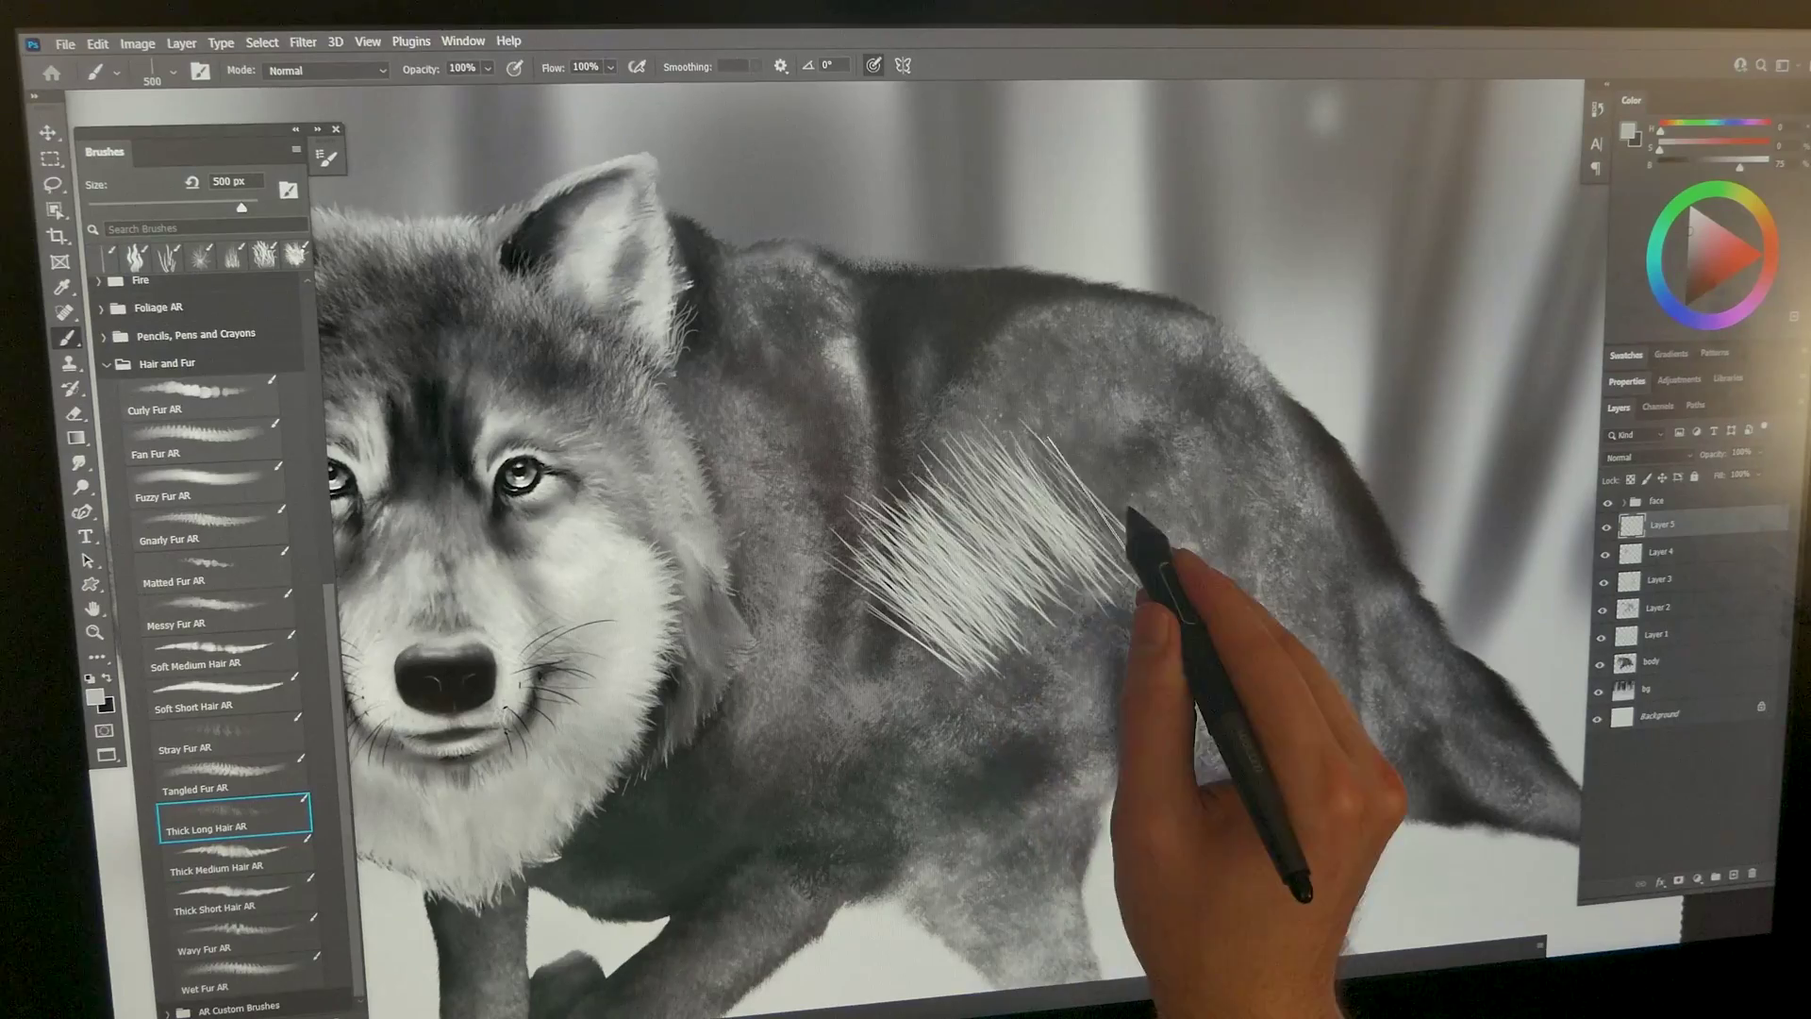
{"action": "mouse_move", "coordinate": [1132, 525]}
{"action": "left_mouse_down"}
{"action": "mouse_move", "coordinate": [937, 720]}
{"action": "mouse_move", "coordinate": [1160, 586]}
{"action": "mouse_move", "coordinate": [1127, 650]}
{"action": "mouse_move", "coordinate": [1212, 667]}
{"action": "mouse_move", "coordinate": [1144, 816]}
{"action": "left_mouse_up"}
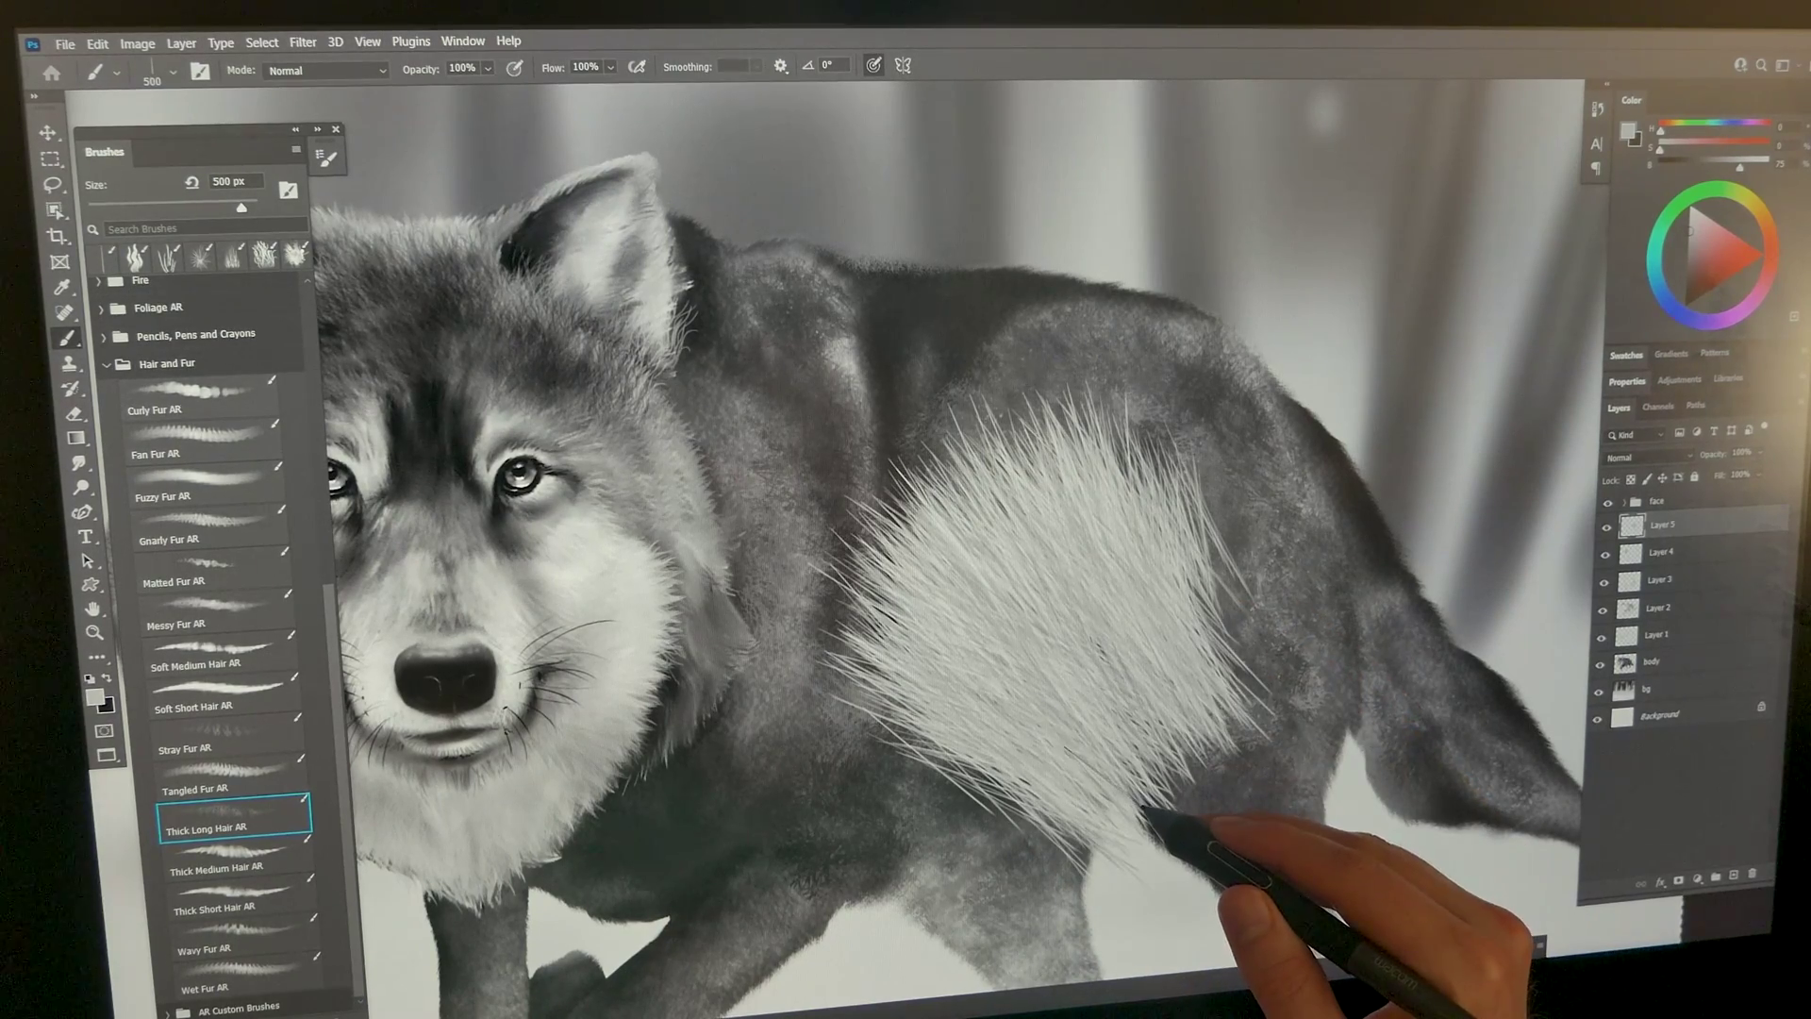
- Try alternating dark and light bands of Thick Long Hair AR at 500 px across the patch and towards the shoulder
{"action": "left_click", "coordinate": [1685, 295]}
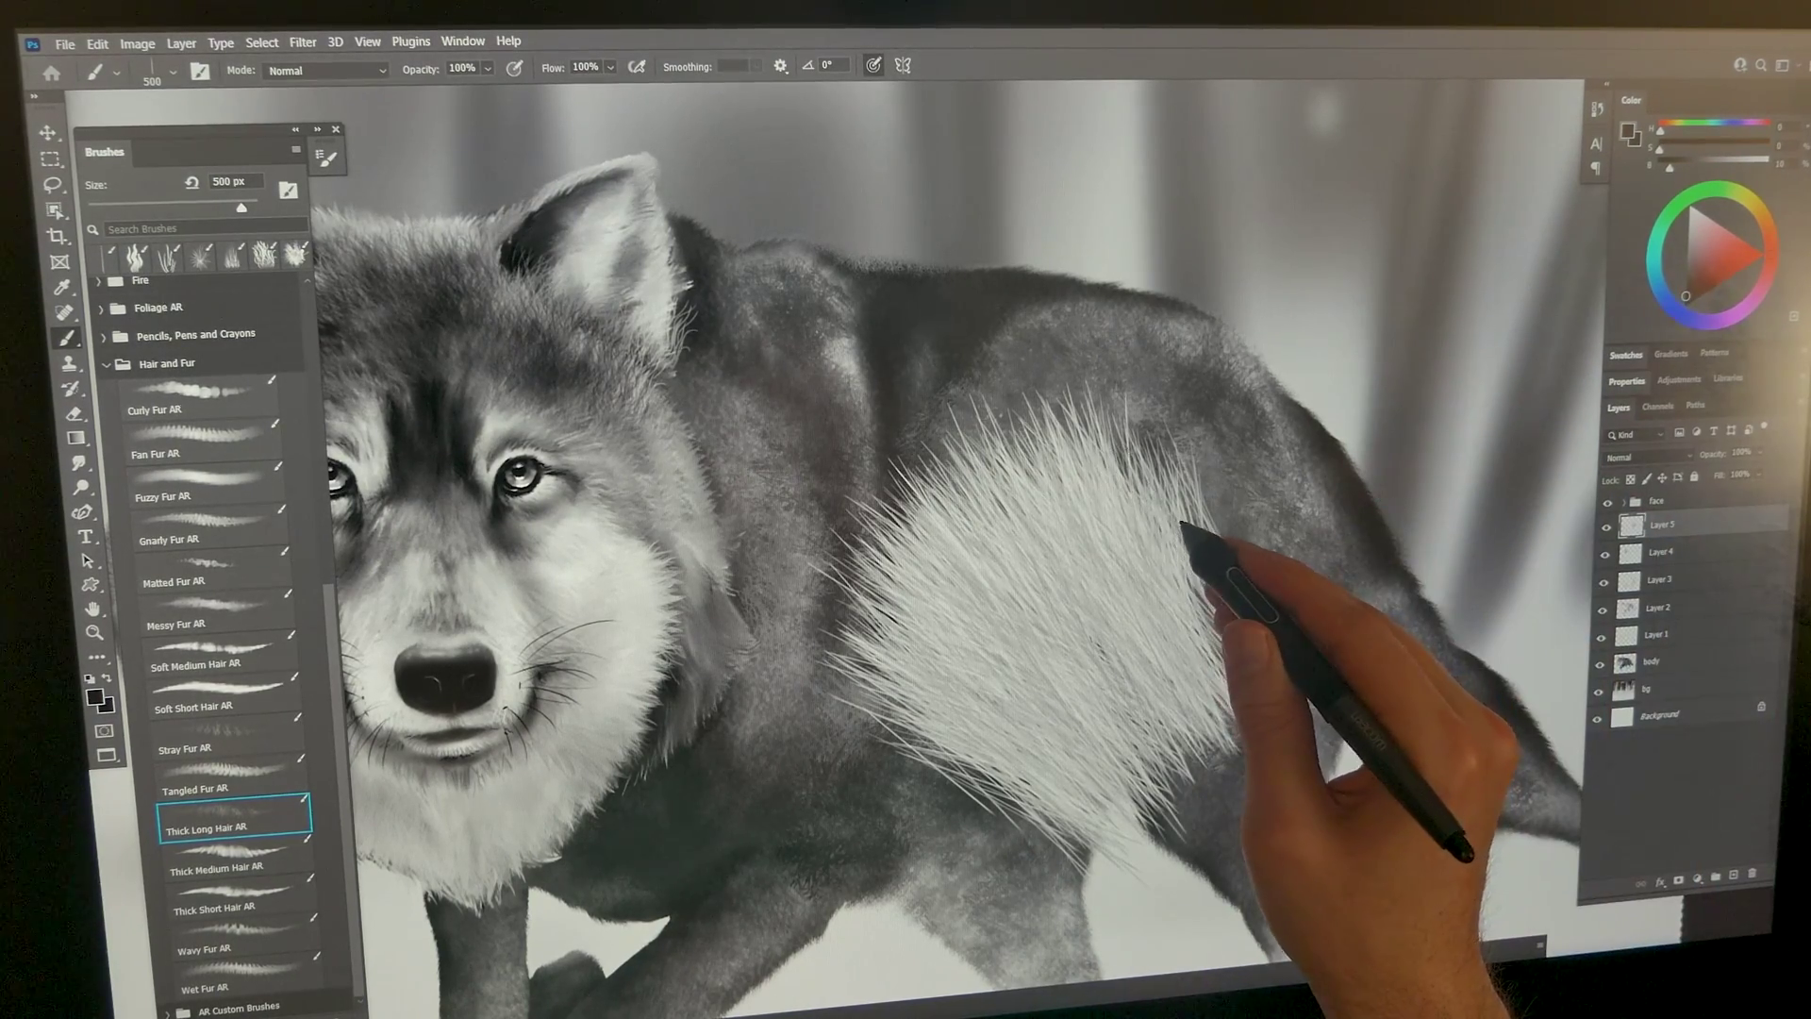
{"action": "mouse_move", "coordinate": [1181, 523]}
{"action": "left_mouse_down"}
{"action": "mouse_move", "coordinate": [981, 739]}
{"action": "mouse_move", "coordinate": [1213, 598]}
{"action": "left_mouse_up"}
{"action": "left_click", "coordinate": [1645, 227]}
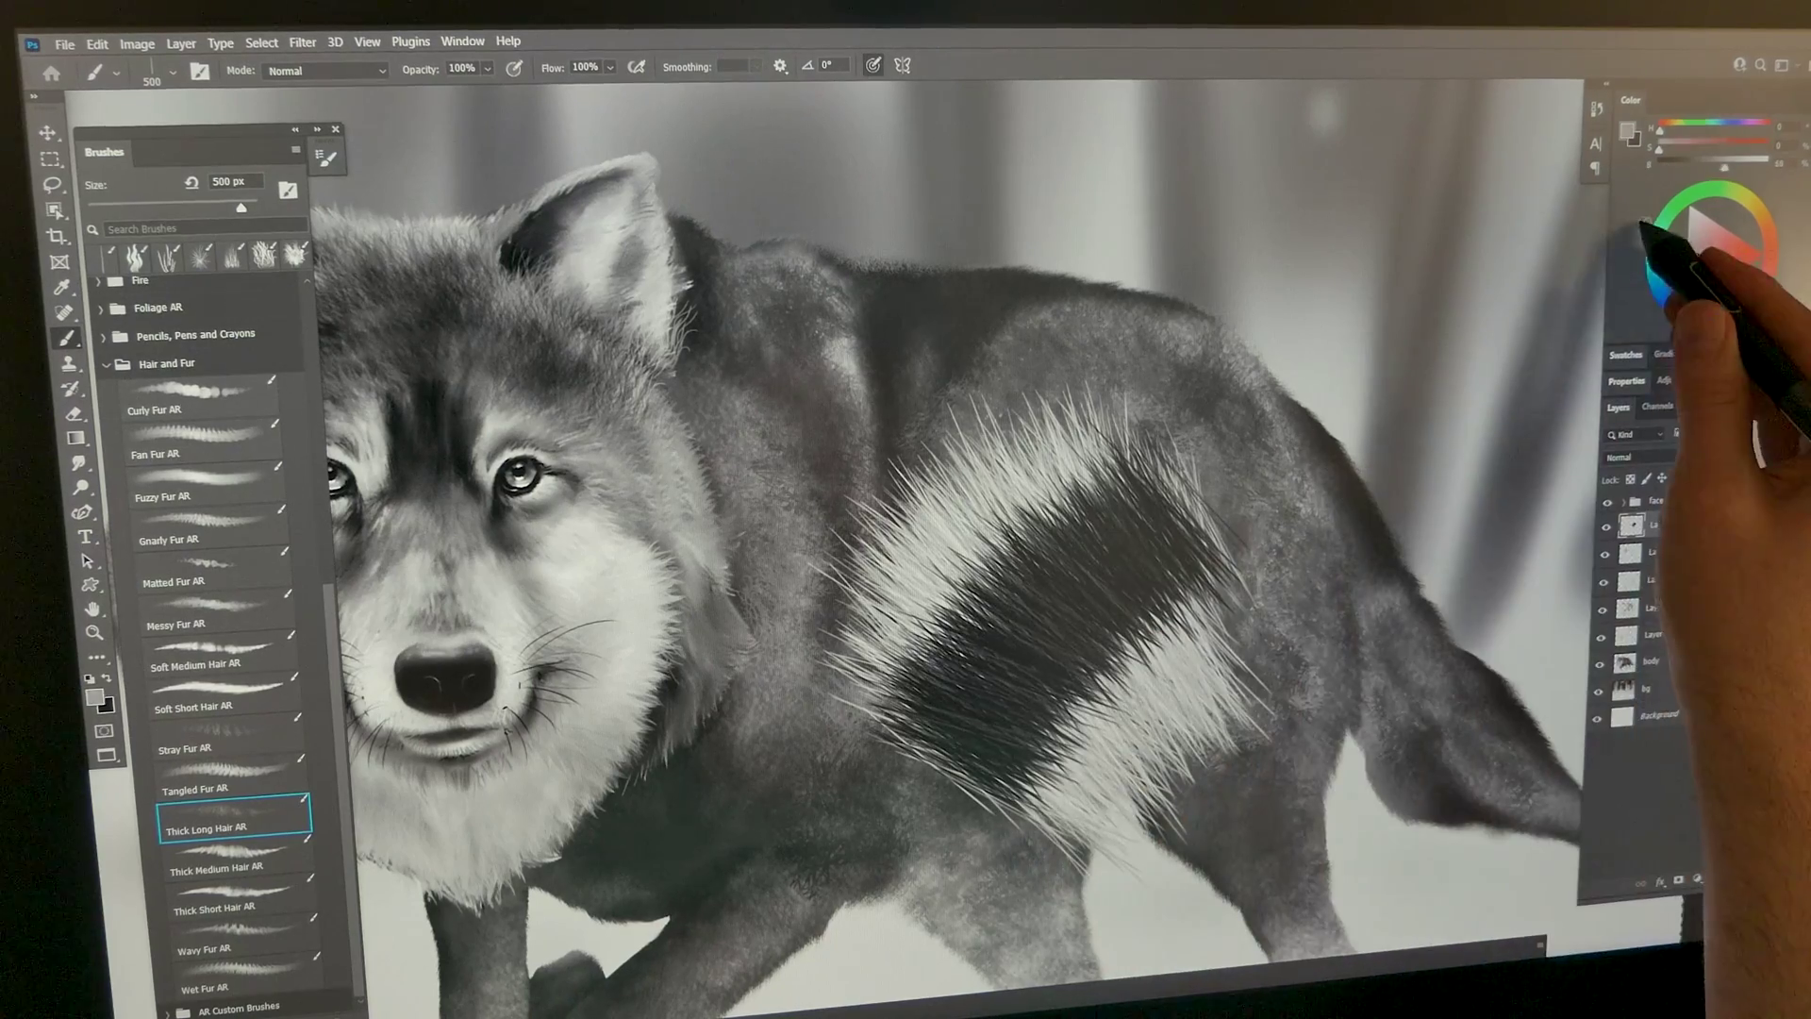
{"action": "mouse_move", "coordinate": [1075, 425]}
{"action": "left_mouse_down"}
{"action": "mouse_move", "coordinate": [909, 647]}
{"action": "mouse_move", "coordinate": [1103, 717]}
{"action": "left_mouse_up"}
{"action": "left_click", "coordinate": [1686, 305]}
{"action": "left_click_drag", "start_coordinate": [982, 405], "coordinate": [764, 528]}
{"action": "left_click_drag", "start_coordinate": [1268, 707], "coordinate": [1236, 802]}
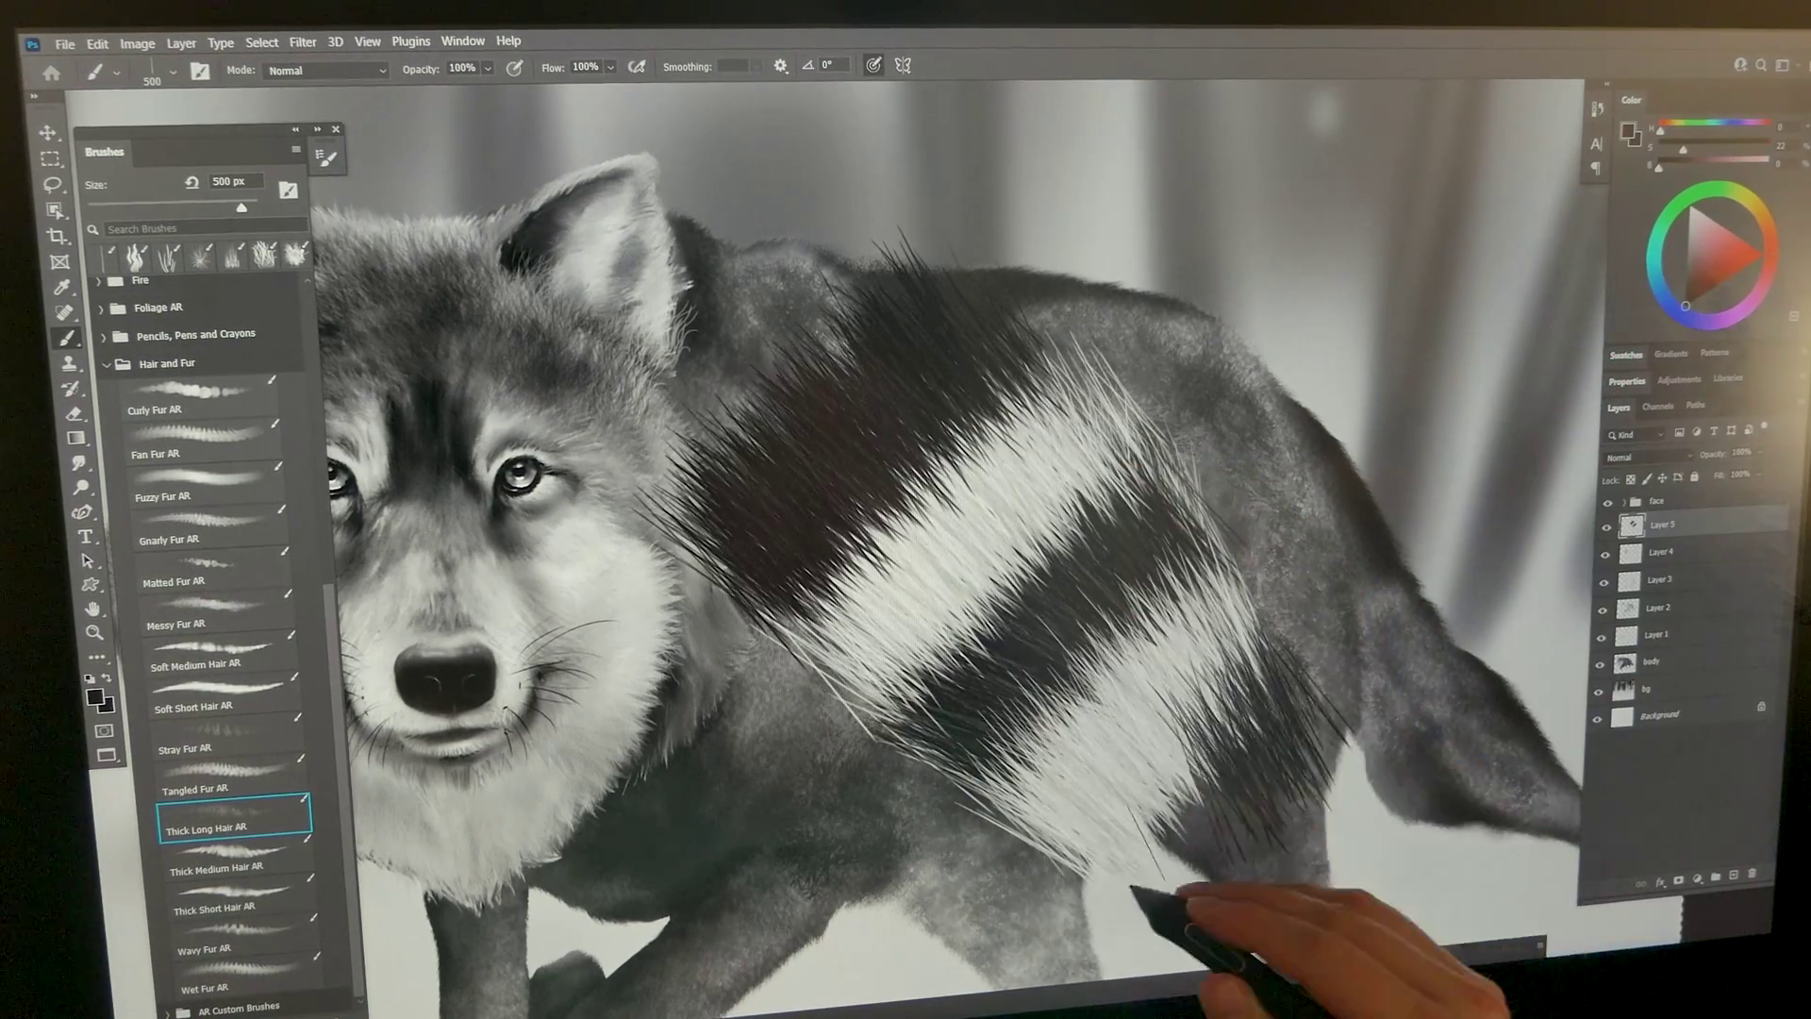
{"action": "left_click_drag", "start_coordinate": [1132, 886], "coordinate": [1278, 736]}
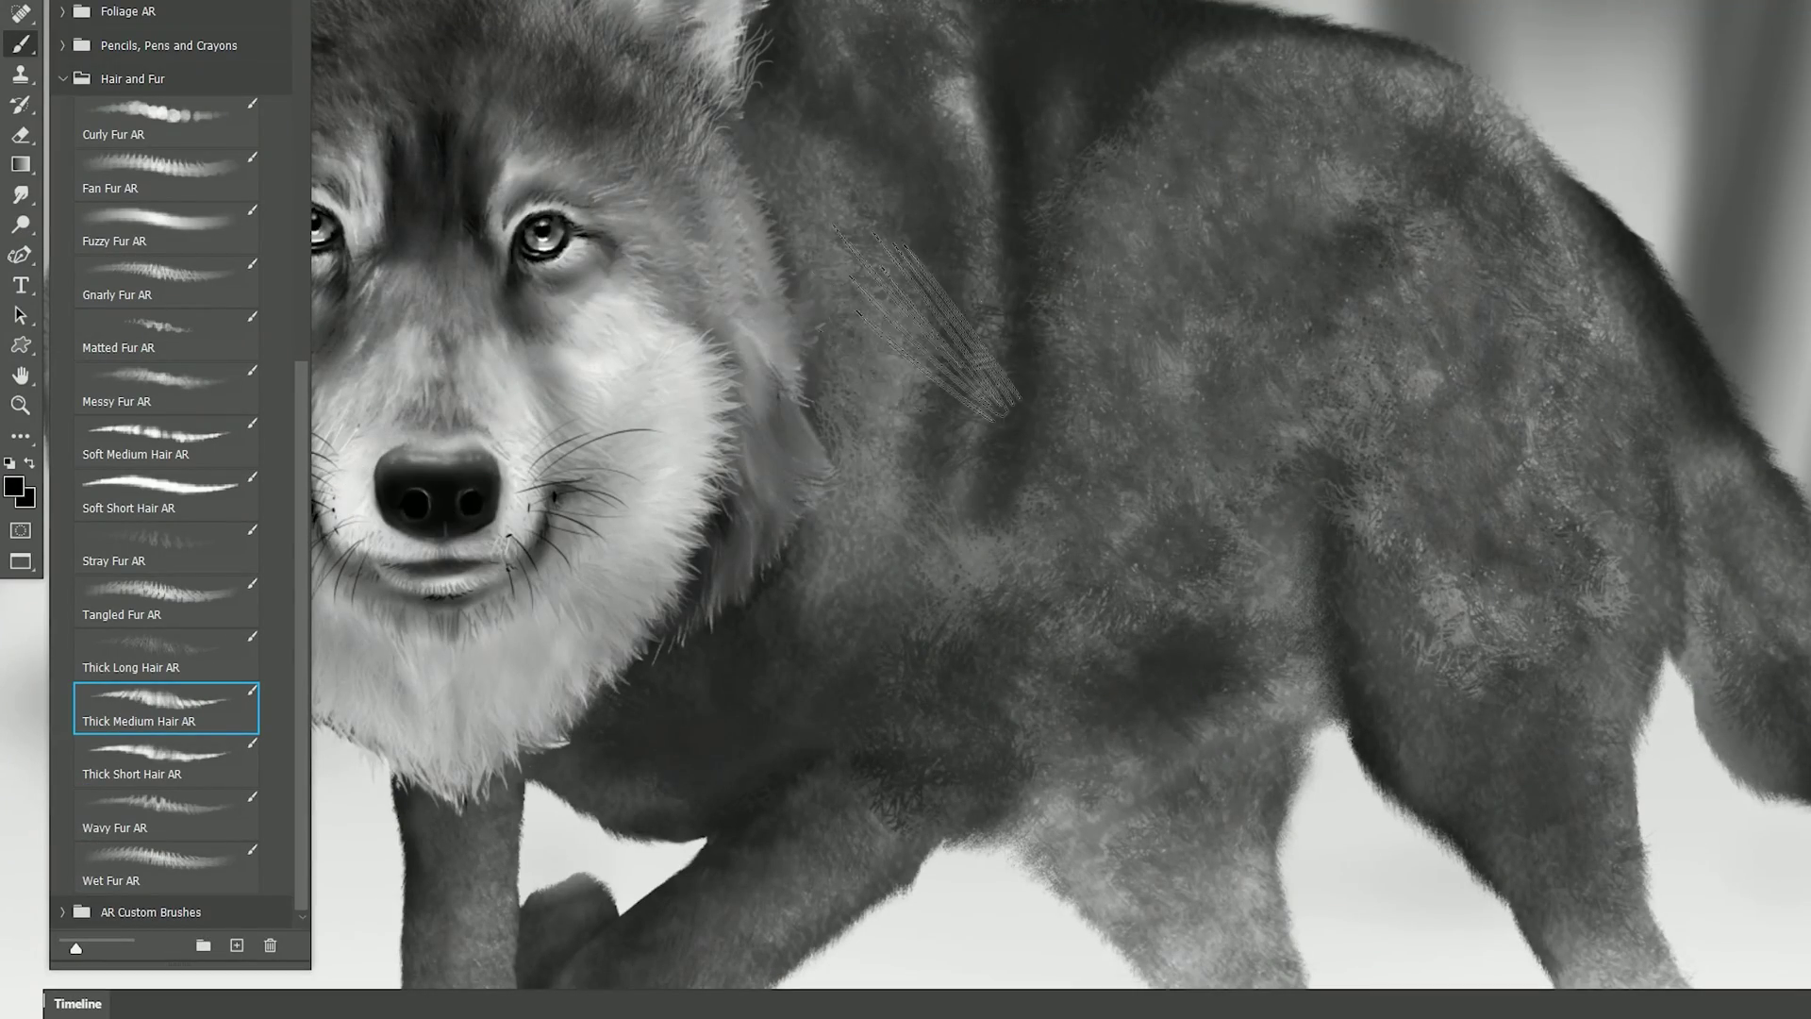
- Try Thick Medium Hair AR at 500 px, layering black, grey and white bands from the shoulder down the flank
{"action": "mouse_move", "coordinate": [981, 302]}
{"action": "left_mouse_down"}
{"action": "mouse_move", "coordinate": [900, 321]}
{"action": "mouse_move", "coordinate": [1179, 189]}
{"action": "mouse_move", "coordinate": [929, 434]}
{"action": "left_mouse_up"}
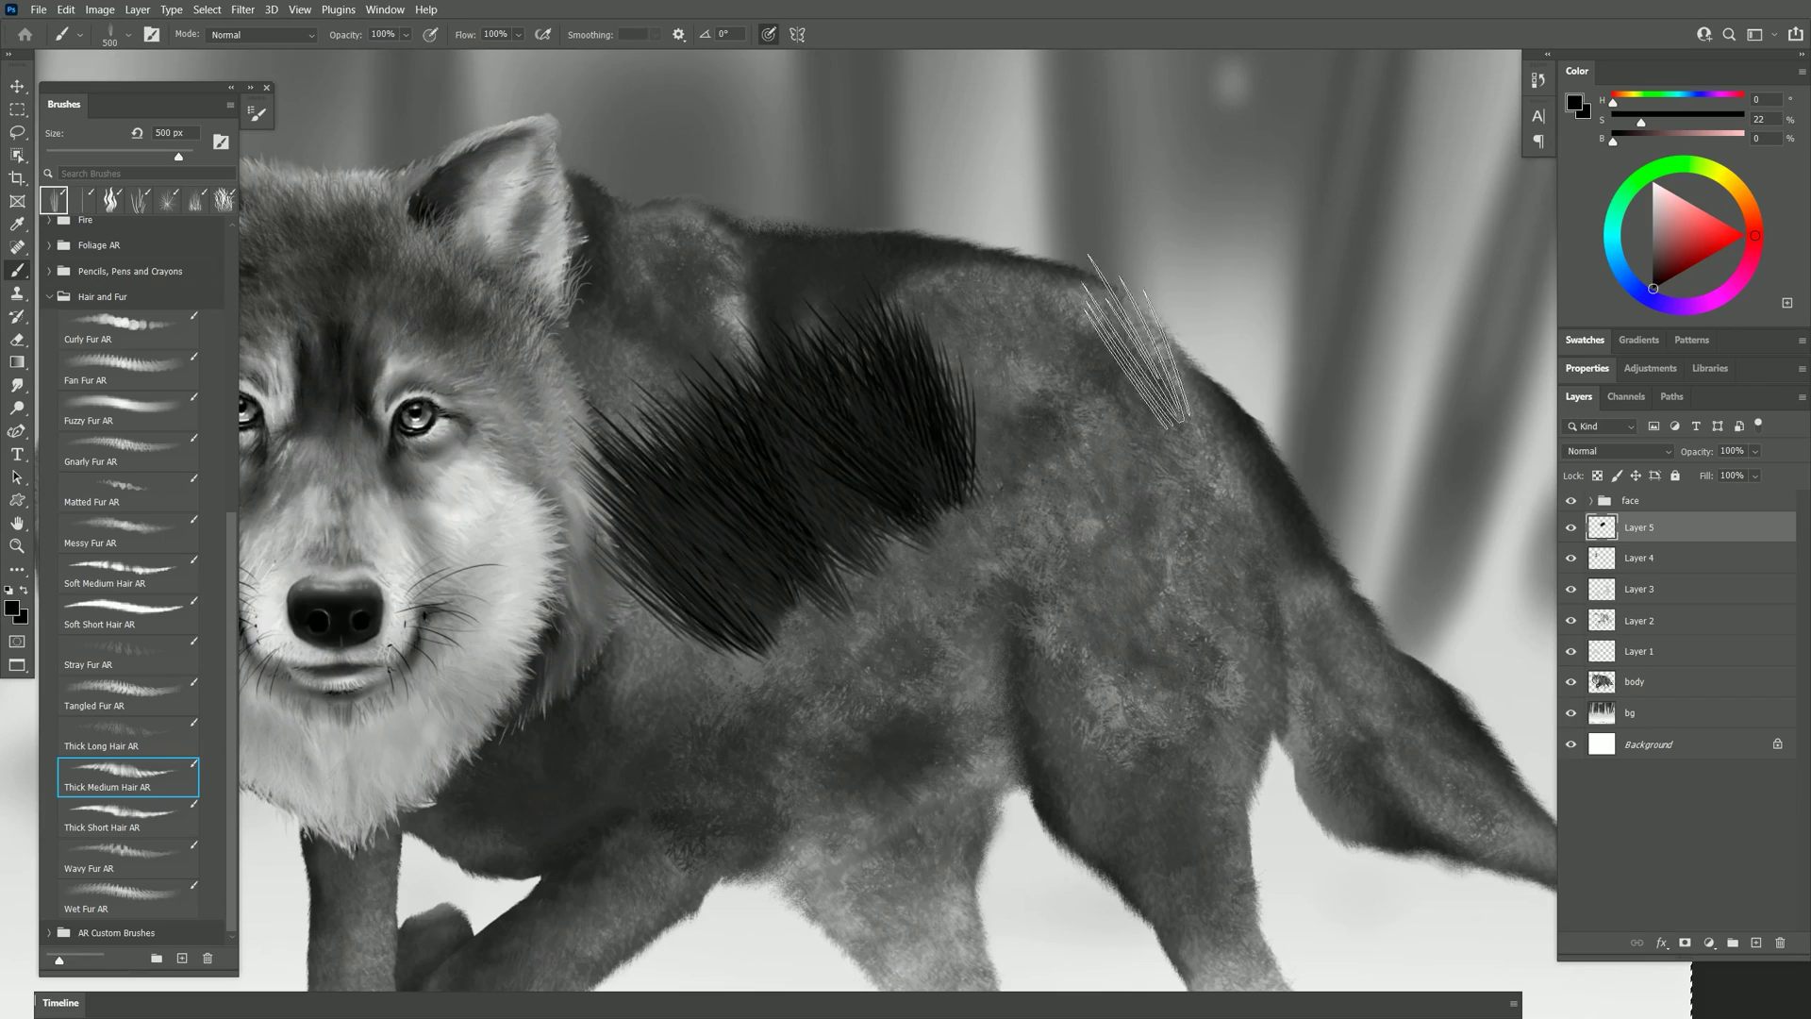
{"action": "left_click", "coordinate": [1656, 244]}
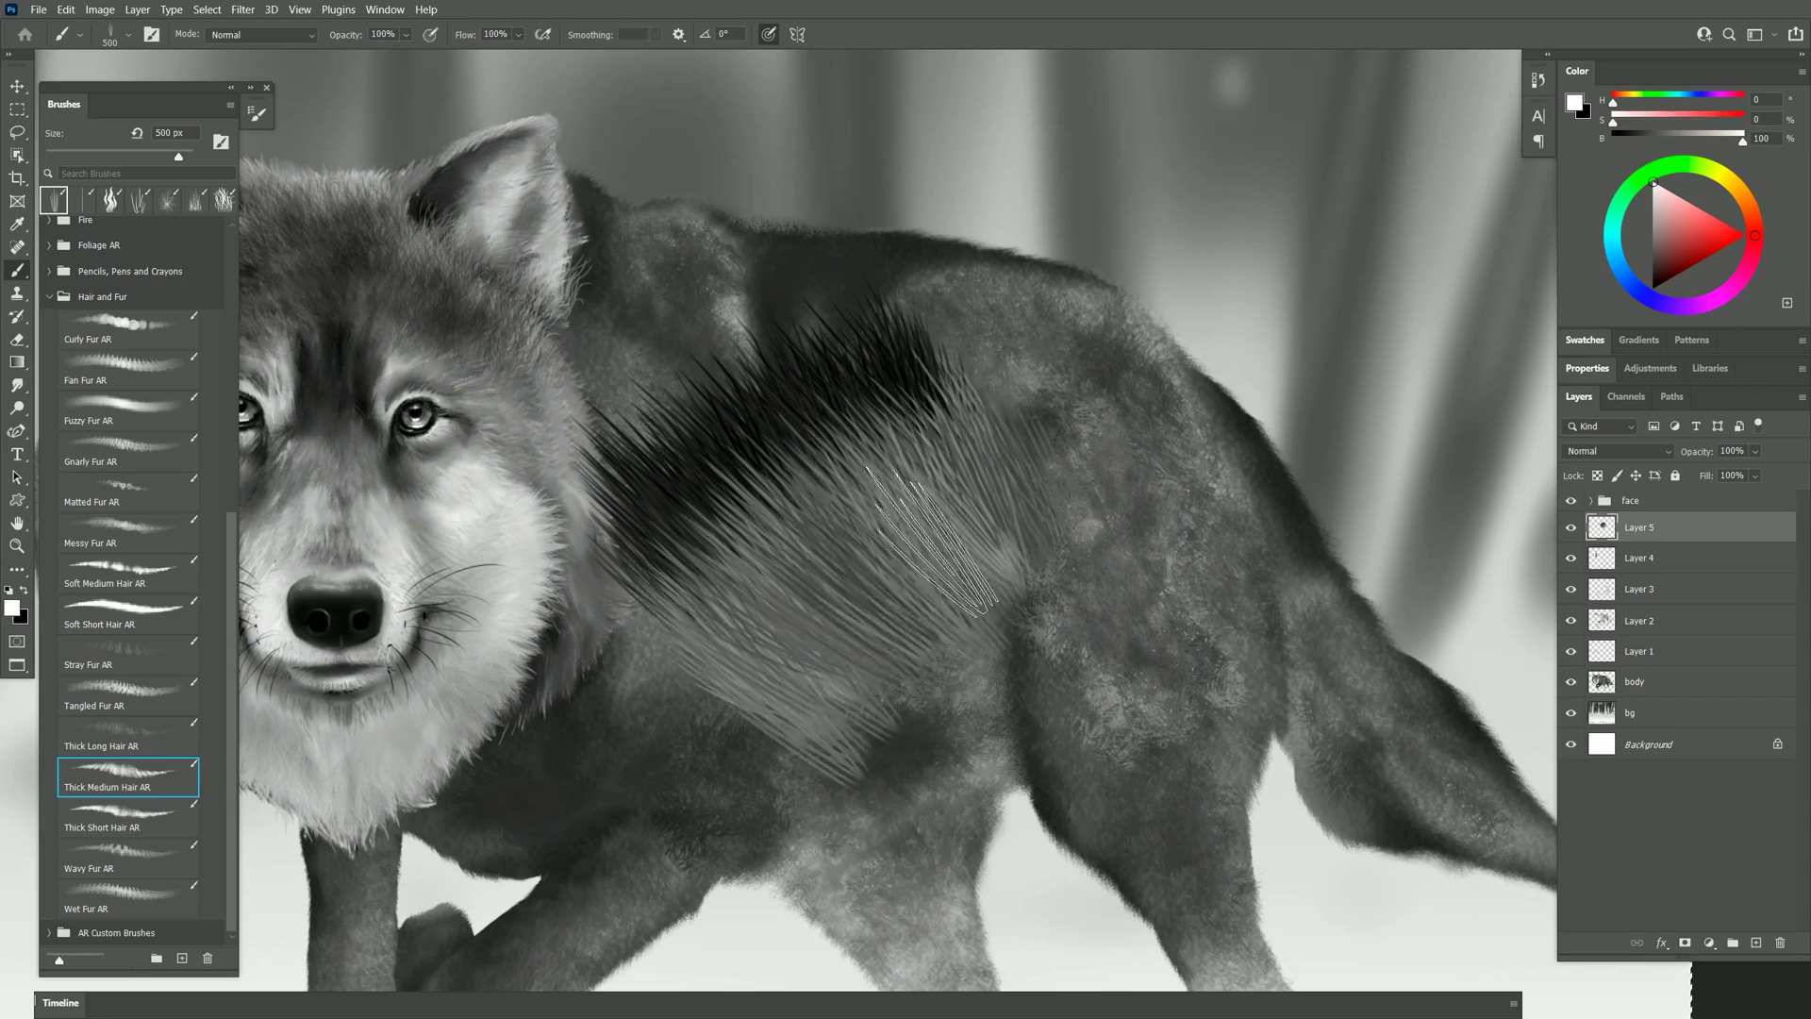
{"action": "mouse_move", "coordinate": [806, 736]}
{"action": "left_mouse_down"}
{"action": "mouse_move", "coordinate": [1047, 538]}
{"action": "mouse_move", "coordinate": [1057, 679]}
{"action": "mouse_move", "coordinate": [1075, 688]}
{"action": "mouse_move", "coordinate": [1047, 721]}
{"action": "left_mouse_up"}
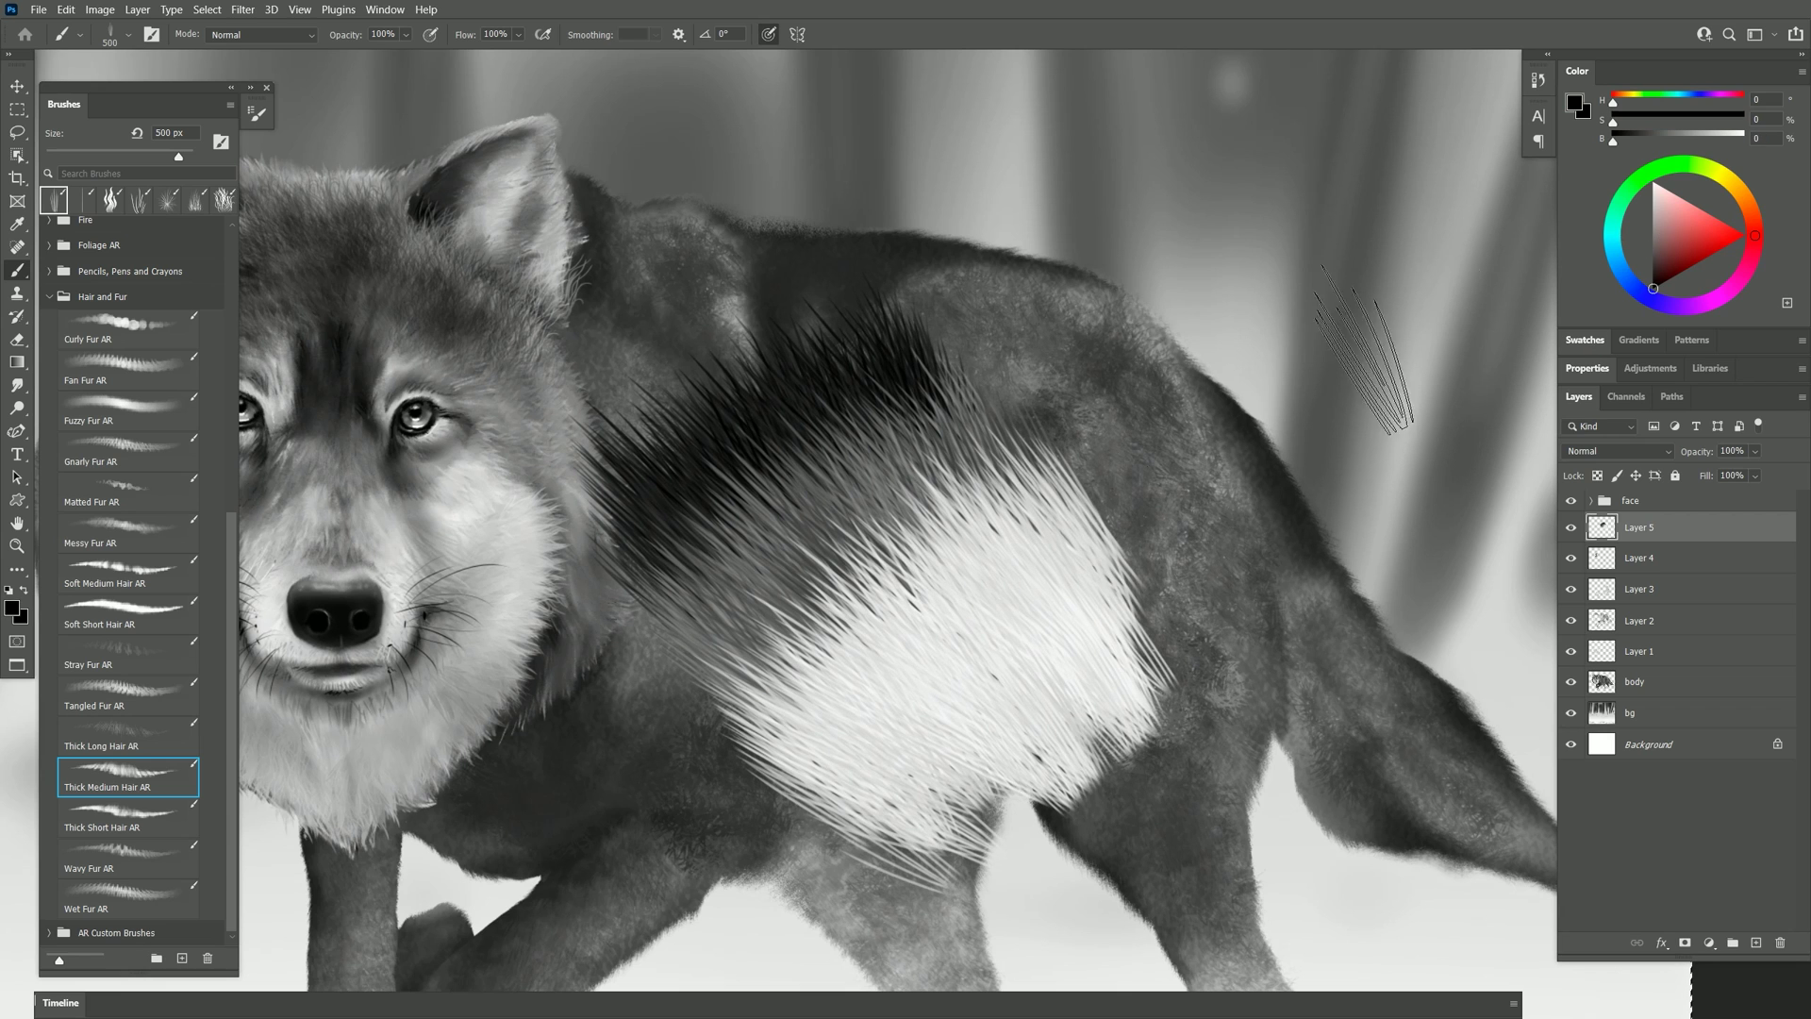
{"action": "mouse_move", "coordinate": [943, 849]}
{"action": "left_mouse_down"}
{"action": "mouse_move", "coordinate": [1112, 661]}
{"action": "mouse_move", "coordinate": [924, 830]}
{"action": "mouse_move", "coordinate": [1037, 811]}
{"action": "left_mouse_up"}
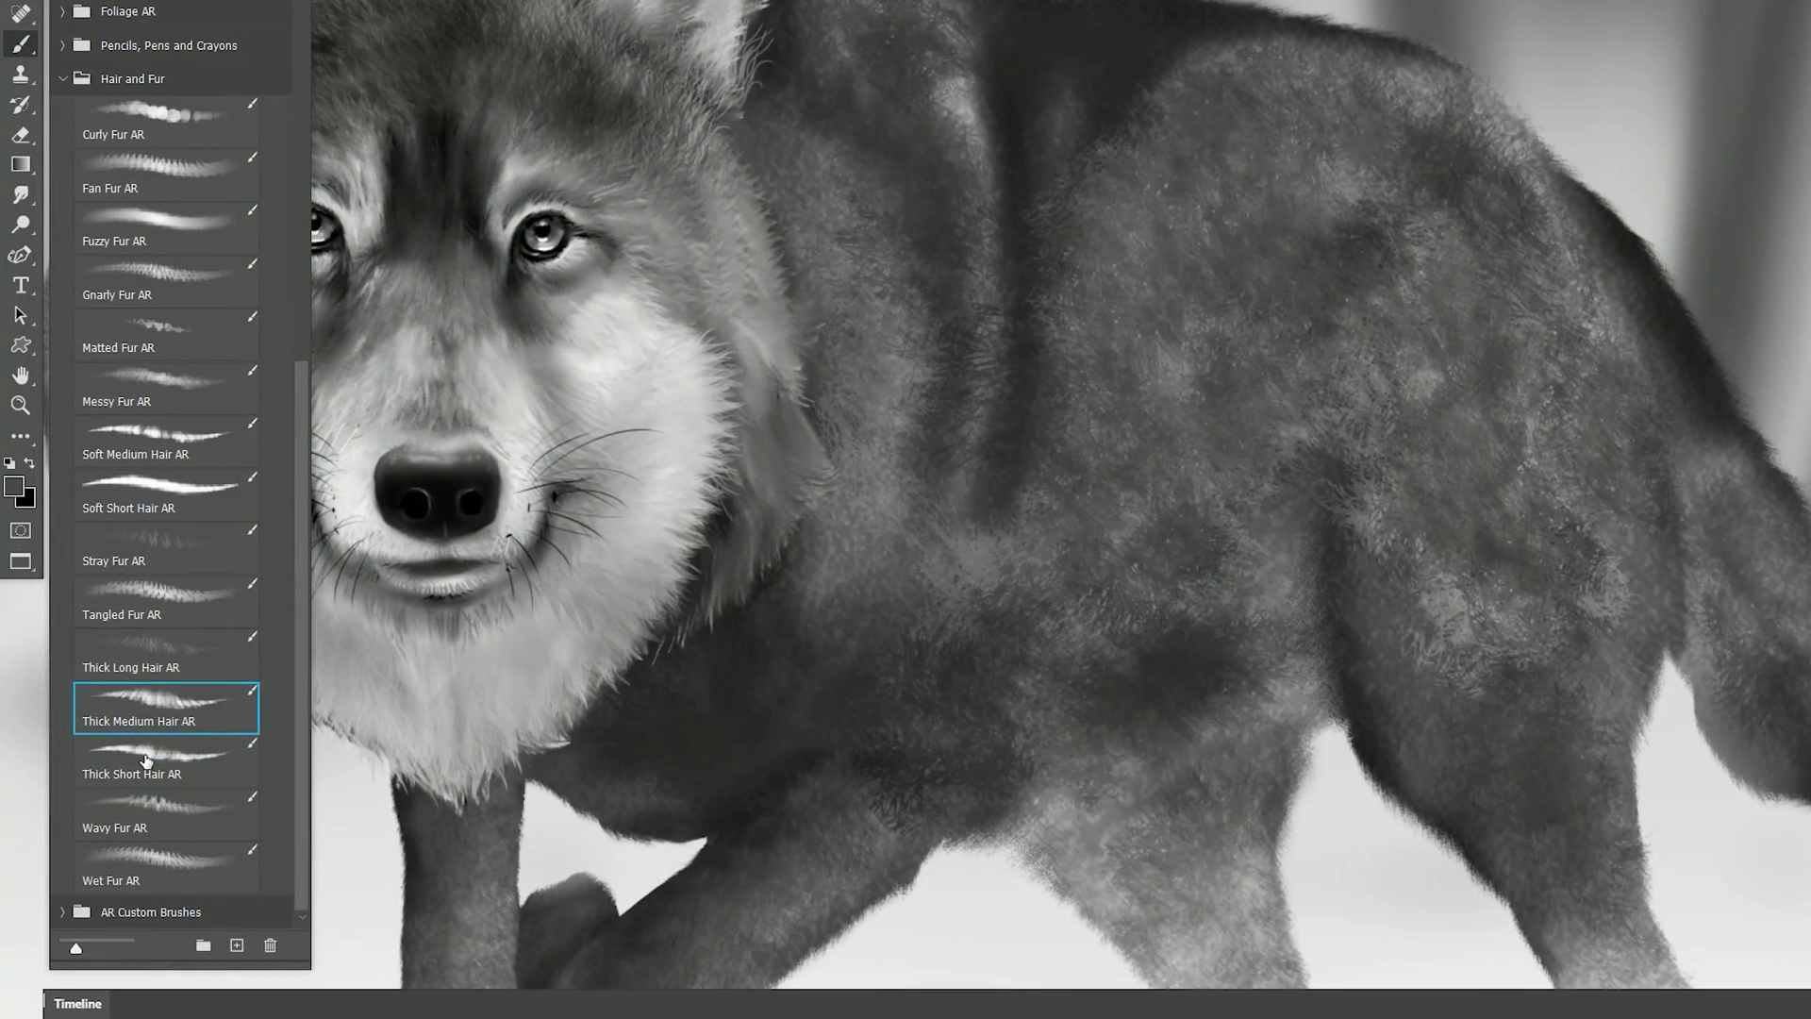
- Try white Thick Short Hair AR patches on the wolf's shoulder and, at 90 px, its flank, with the layer blended as Overlay
{"action": "left_click", "coordinate": [113, 816]}
{"action": "mouse_move", "coordinate": [1059, 323]}
{"action": "left_mouse_down"}
{"action": "mouse_move", "coordinate": [896, 377]}
{"action": "mouse_move", "coordinate": [1000, 504]}
{"action": "left_mouse_up"}
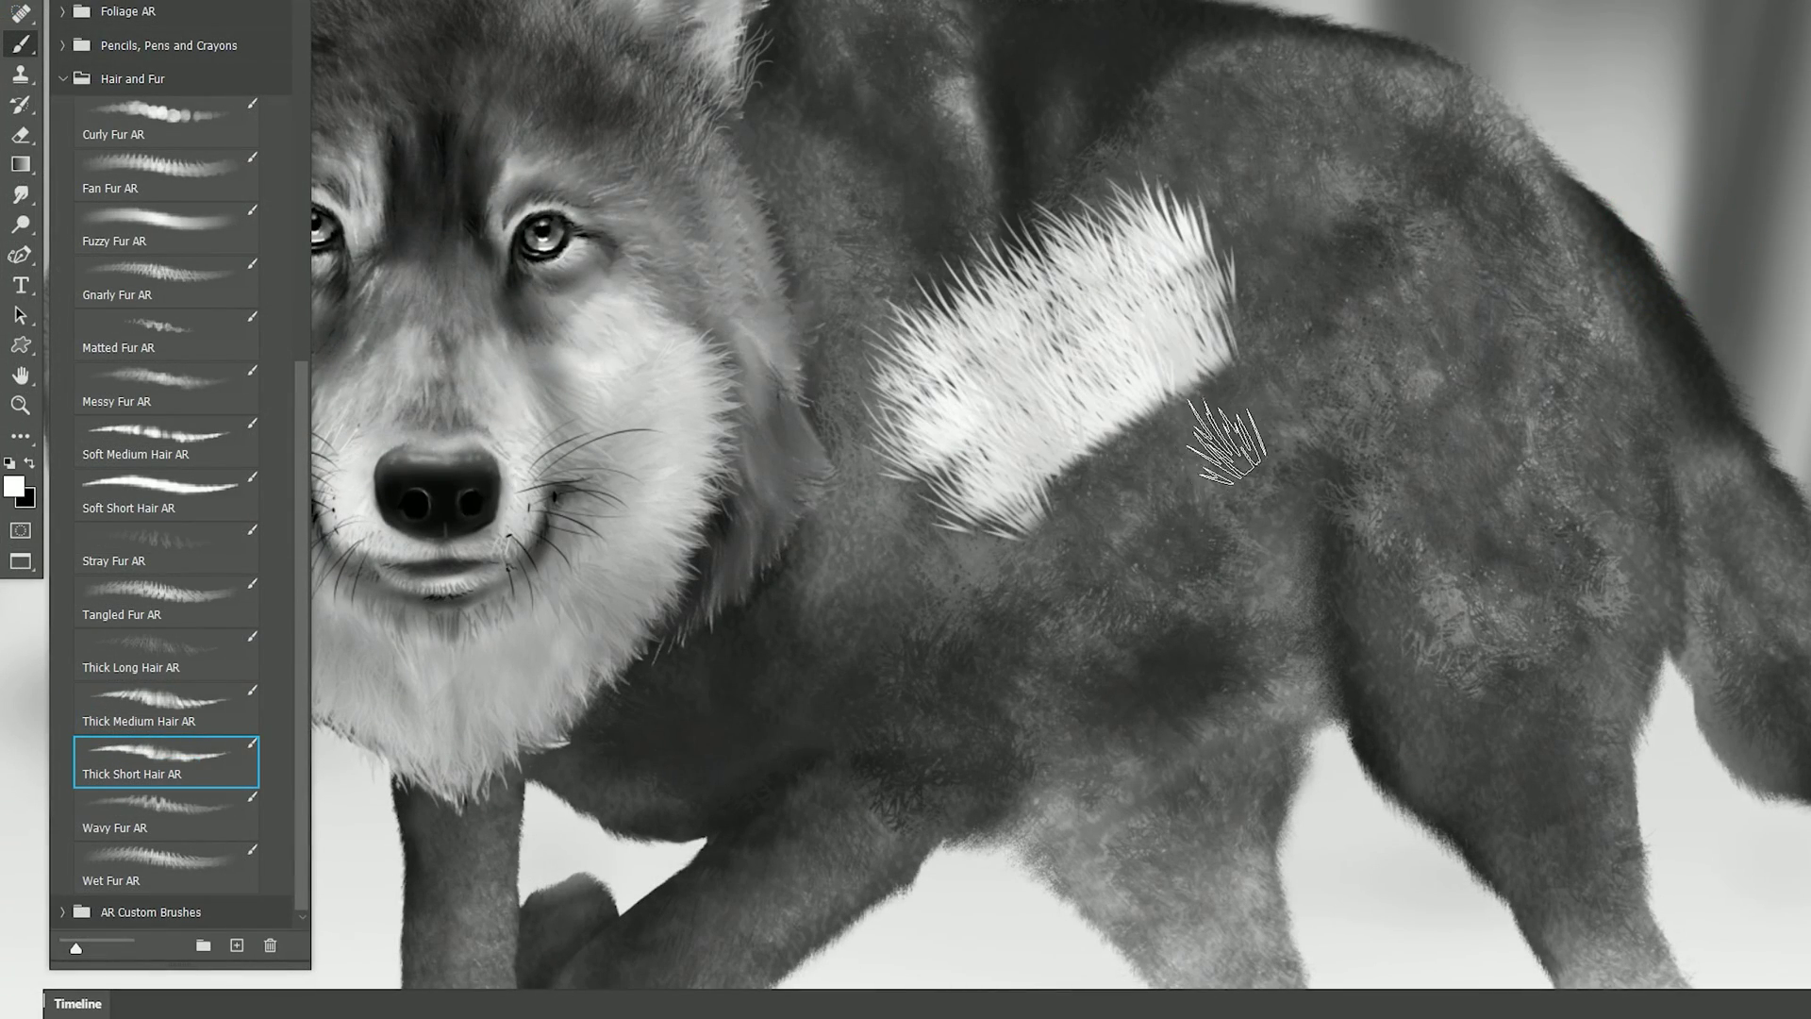
{"action": "mouse_move", "coordinate": [1069, 537]}
{"action": "left_mouse_down"}
{"action": "mouse_move", "coordinate": [1264, 443]}
{"action": "mouse_move", "coordinate": [1344, 556]}
{"action": "mouse_move", "coordinate": [1457, 565]}
{"action": "left_mouse_up"}
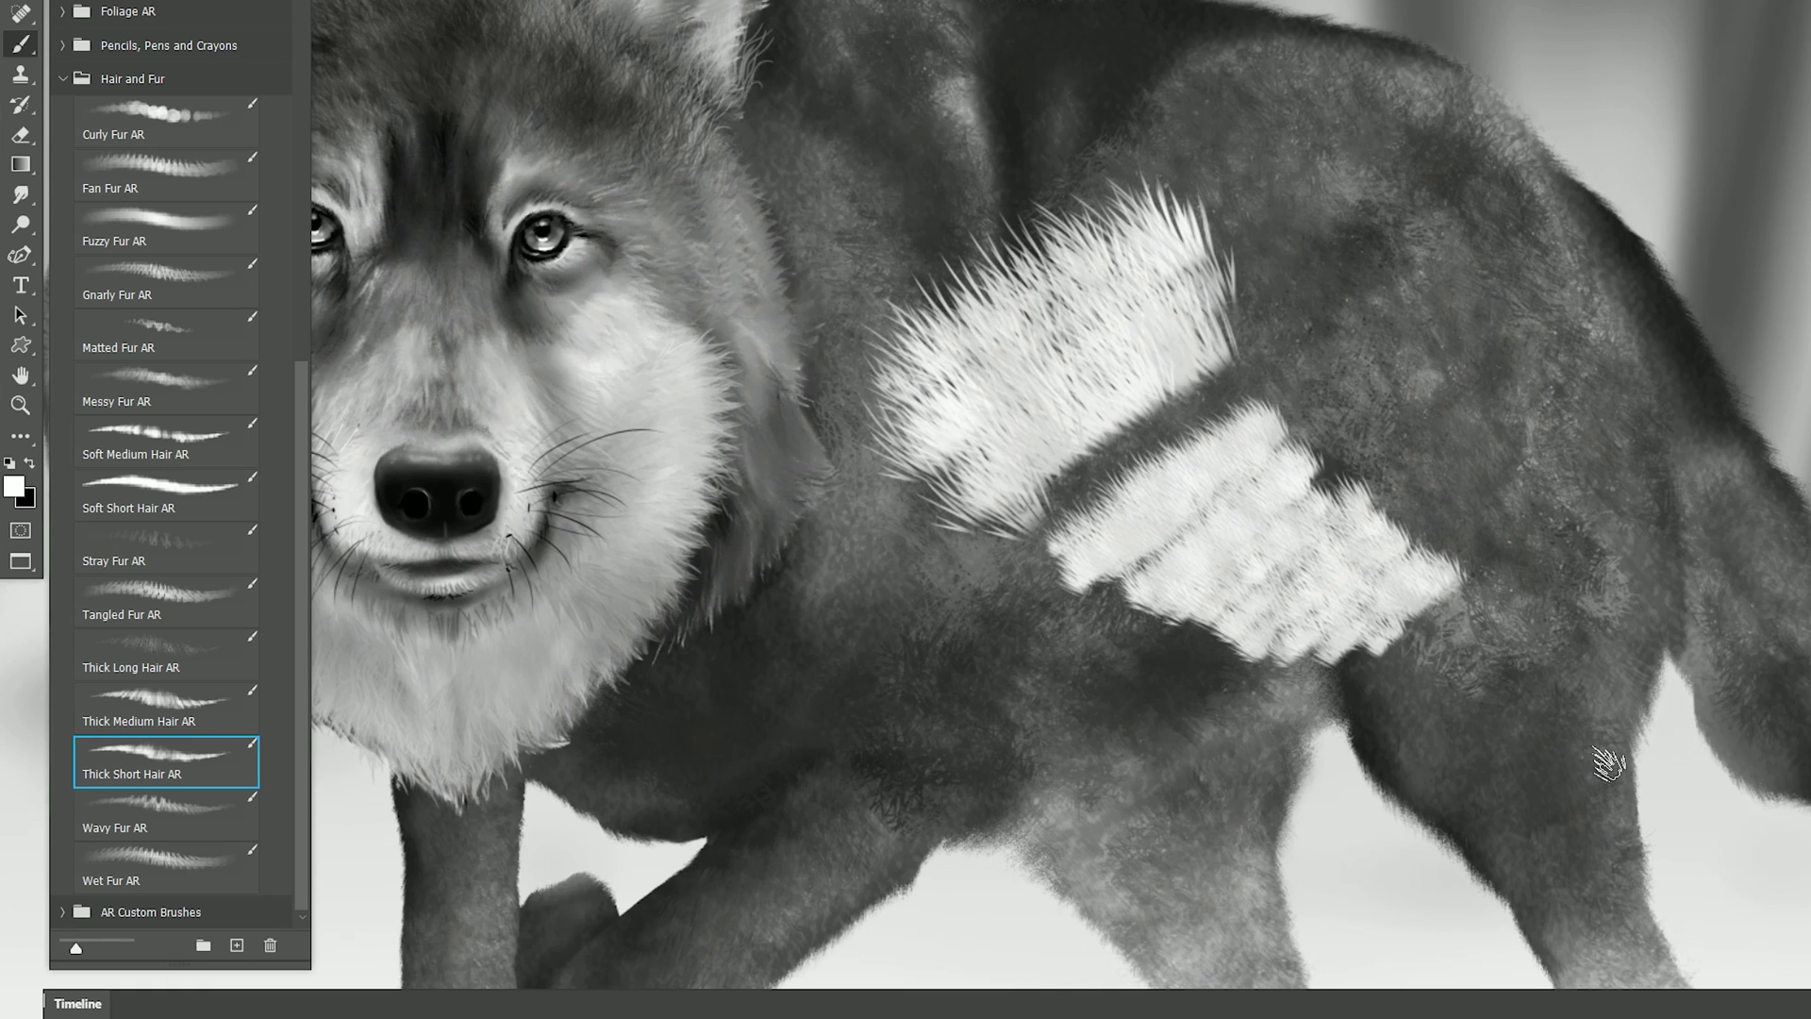
{"action": "left_click", "coordinate": [1606, 452]}
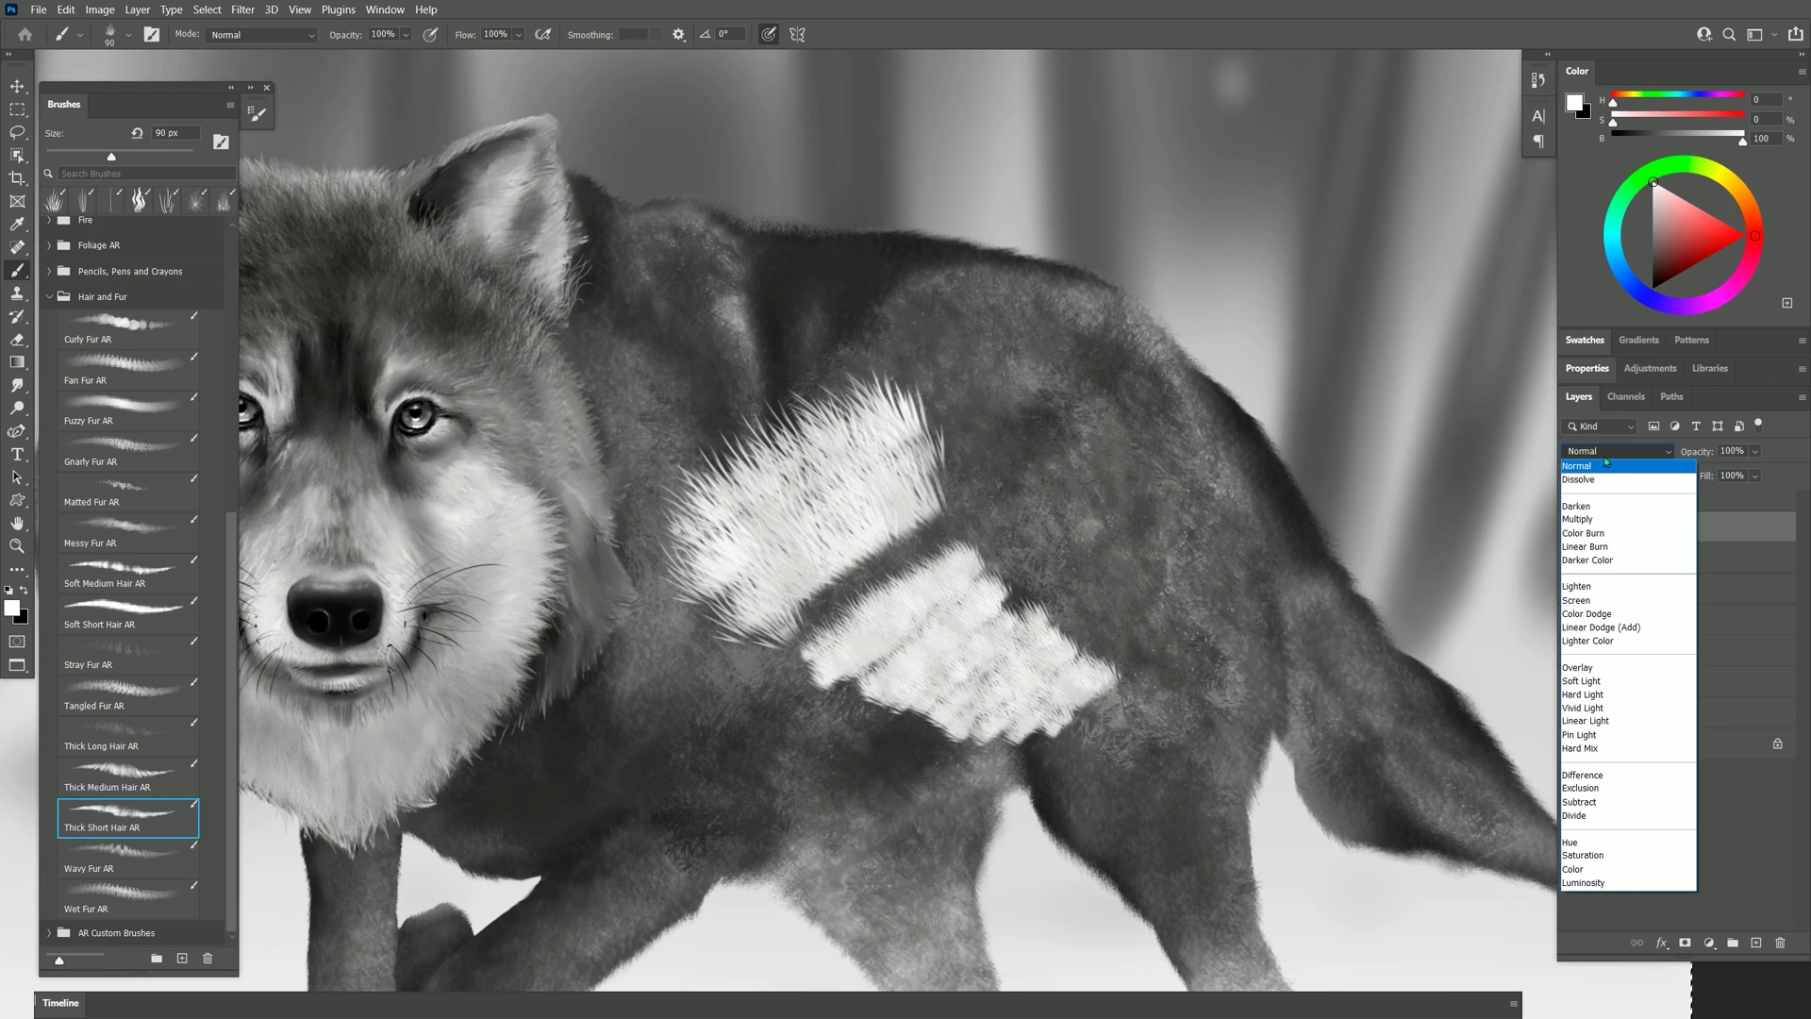
{"action": "left_click", "coordinate": [1578, 667]}
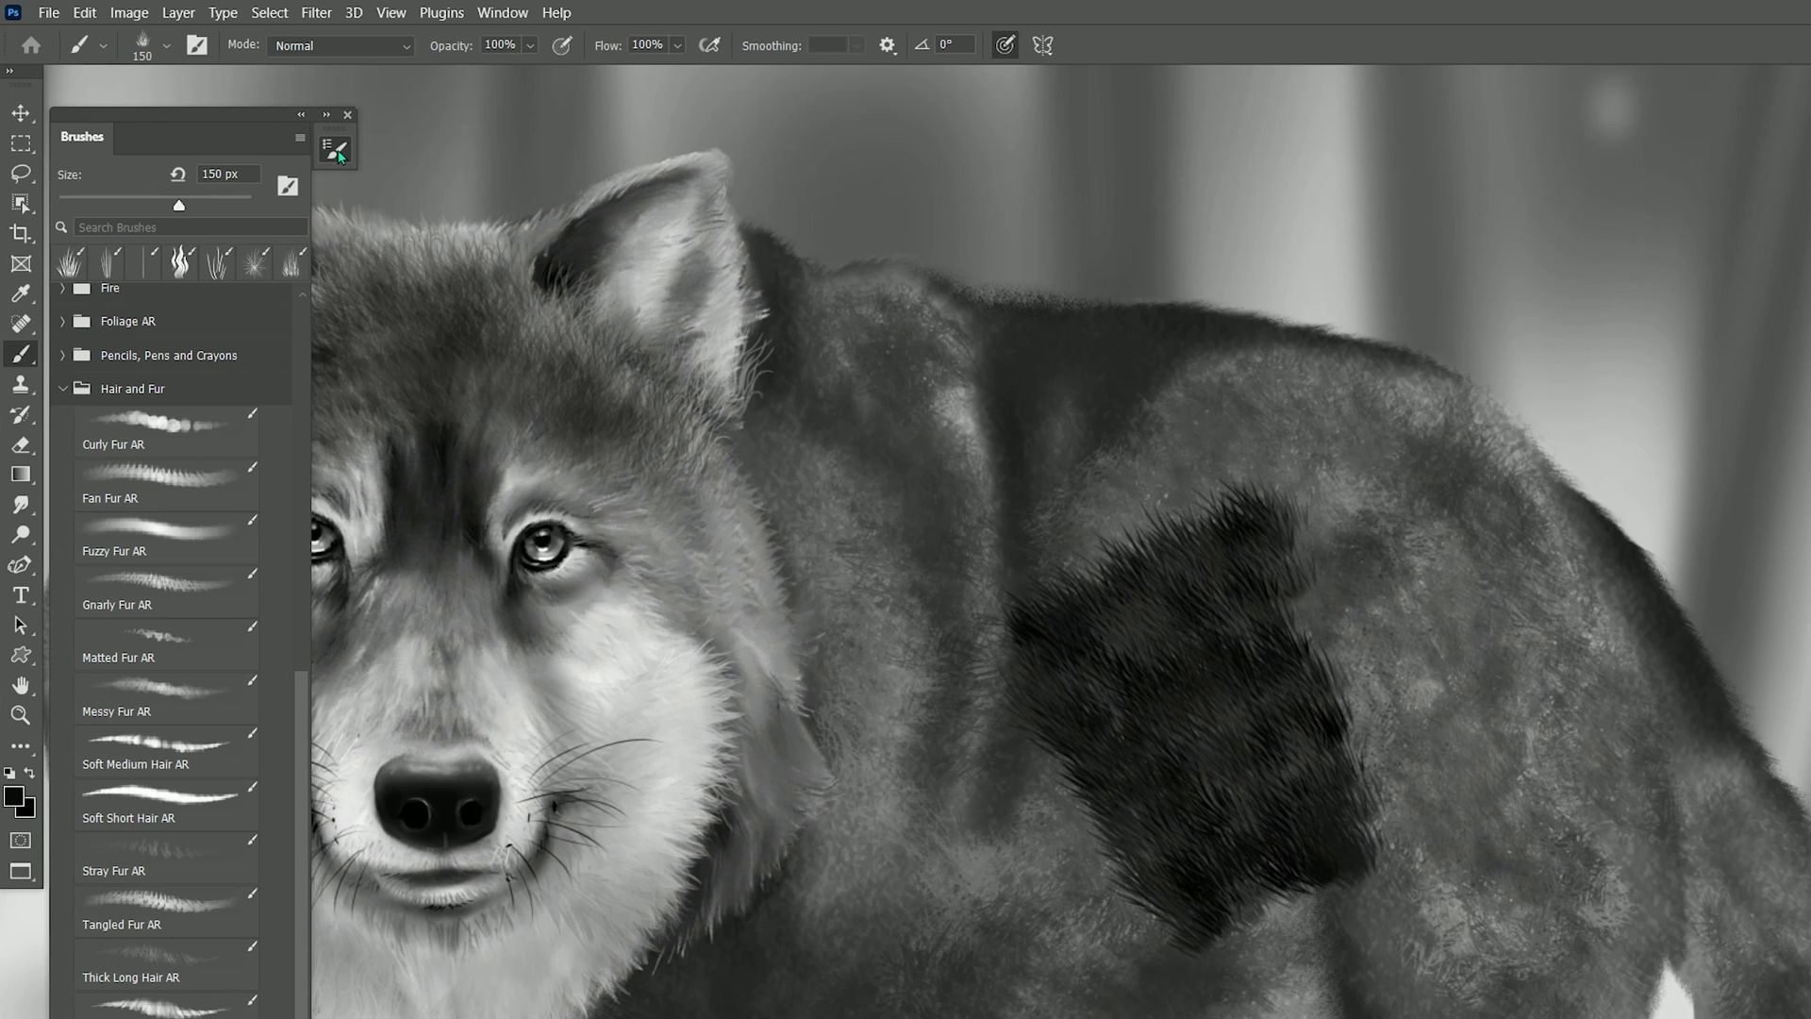
- Try a black patch of Thick Short Hair AR at 150 px with Color Dynamics off, and turn Color Dynamics back on
{"action": "left_click", "coordinate": [335, 150]}
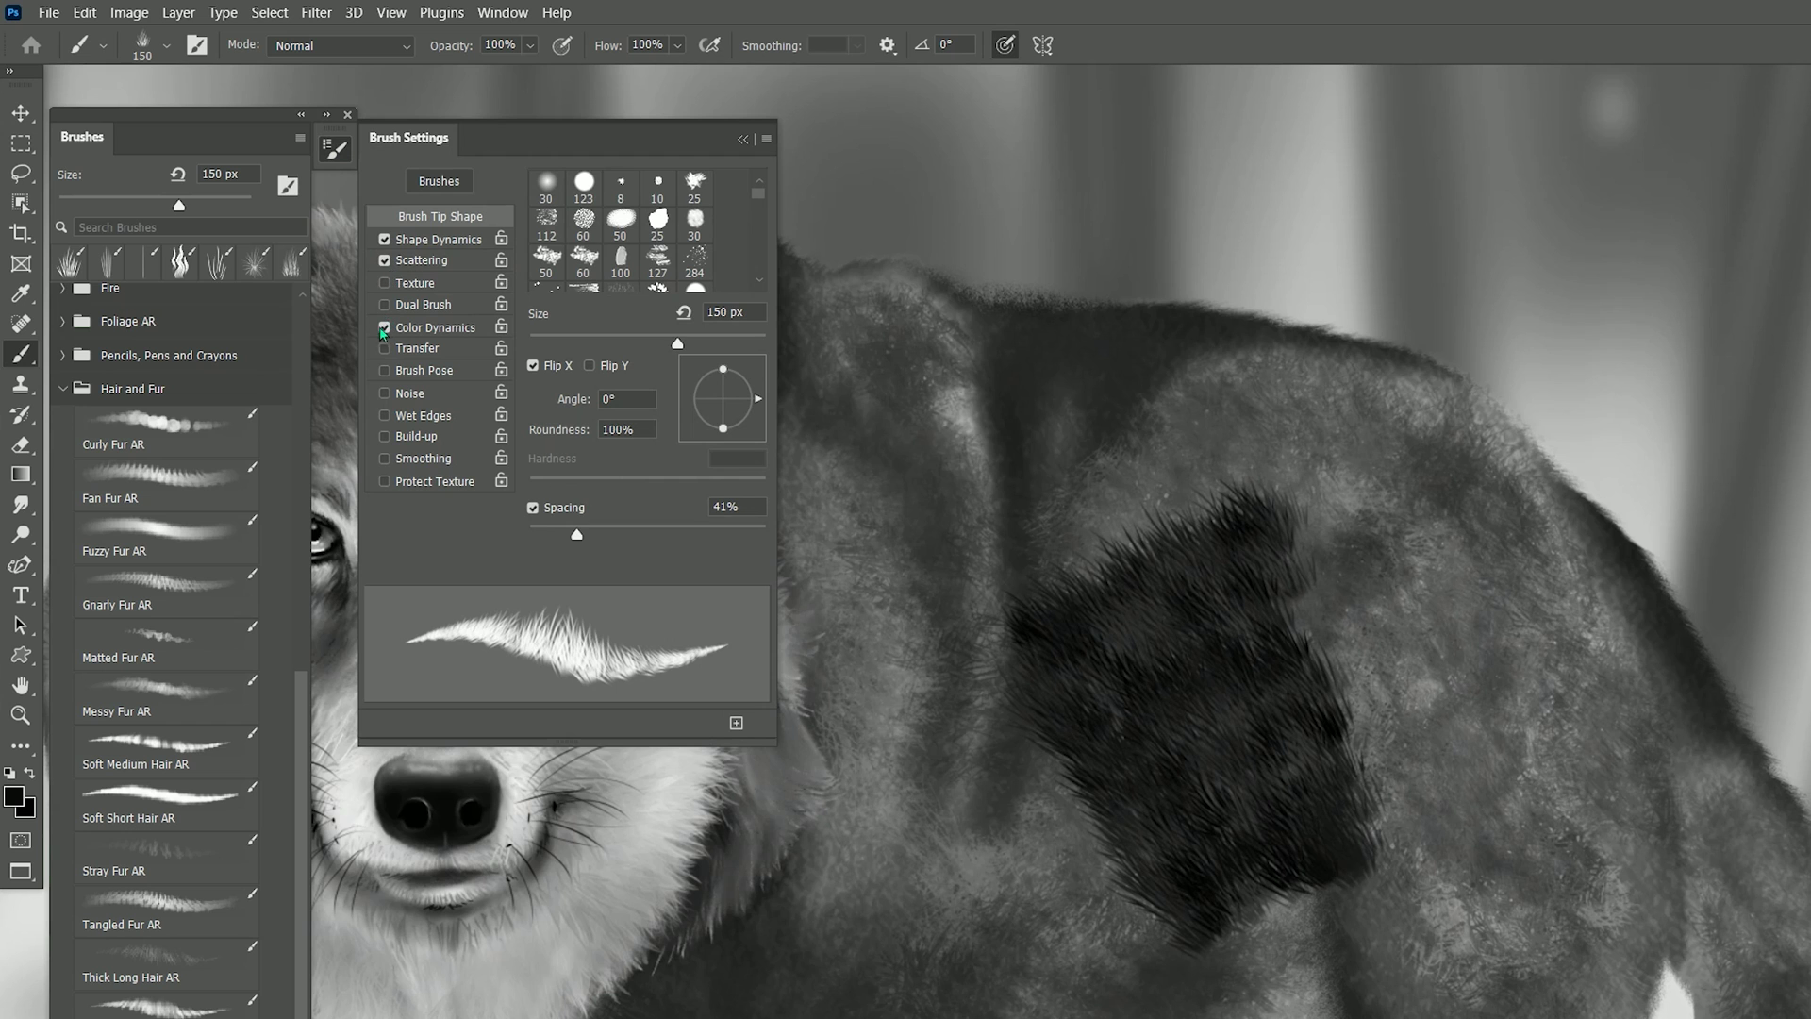
{"action": "mouse_move", "coordinate": [1264, 486]}
{"action": "left_mouse_down"}
{"action": "mouse_move", "coordinate": [1441, 471]}
{"action": "mouse_move", "coordinate": [1324, 572]}
{"action": "mouse_move", "coordinate": [1361, 684]}
{"action": "mouse_move", "coordinate": [1471, 692]}
{"action": "left_mouse_up"}
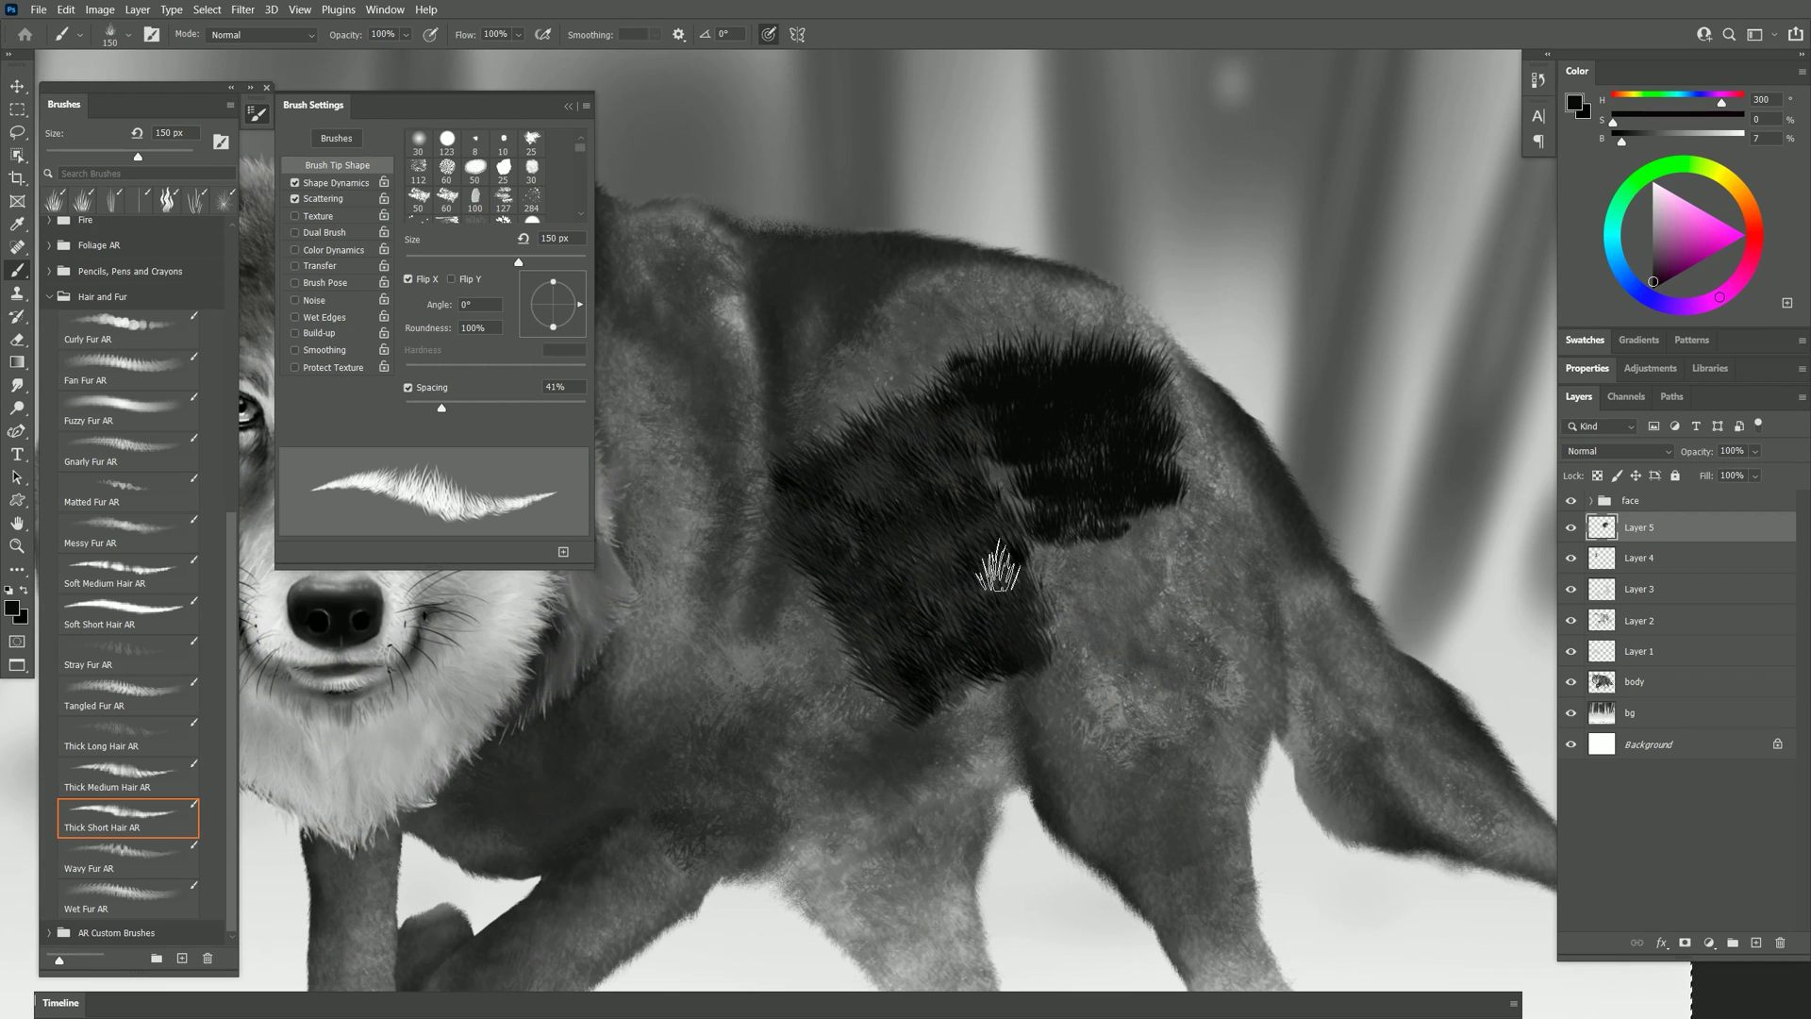
{"action": "left_click", "coordinate": [294, 250]}
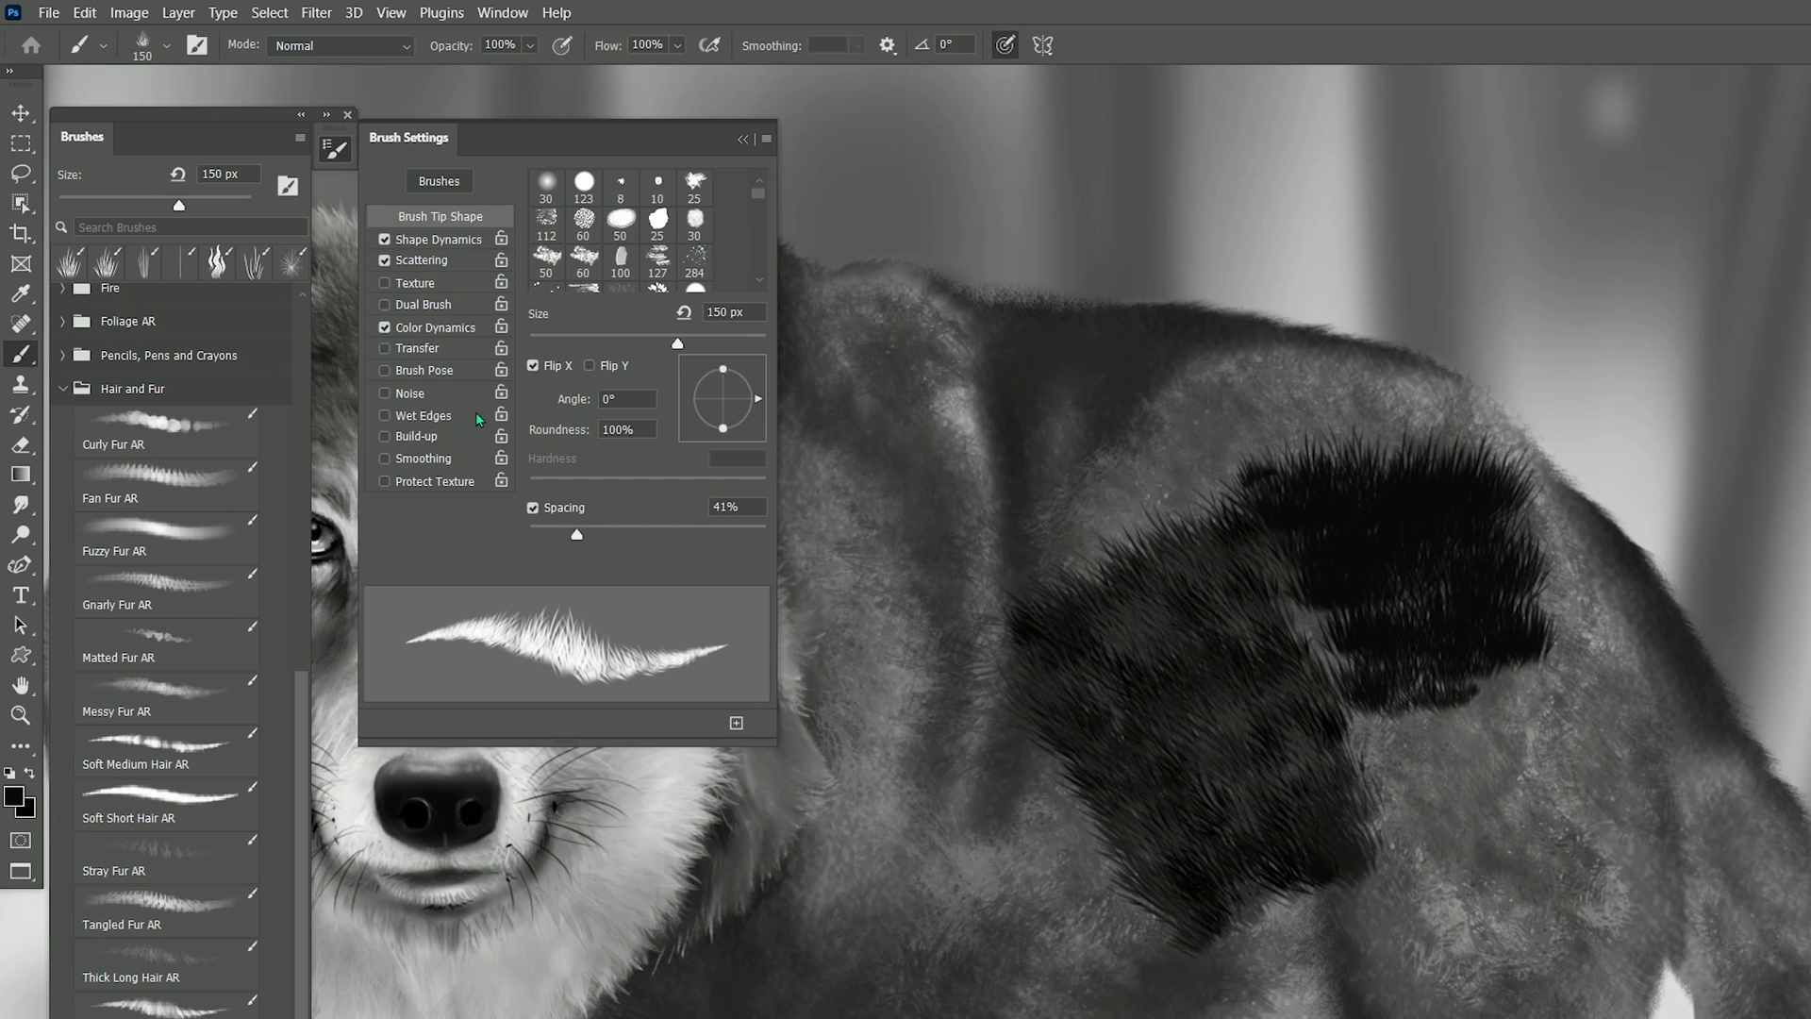
- Show the Color Dynamics settings and try more black patches of Thick Short Hair AR at 150 px across the wolf's flank
{"action": "left_click", "coordinate": [443, 327]}
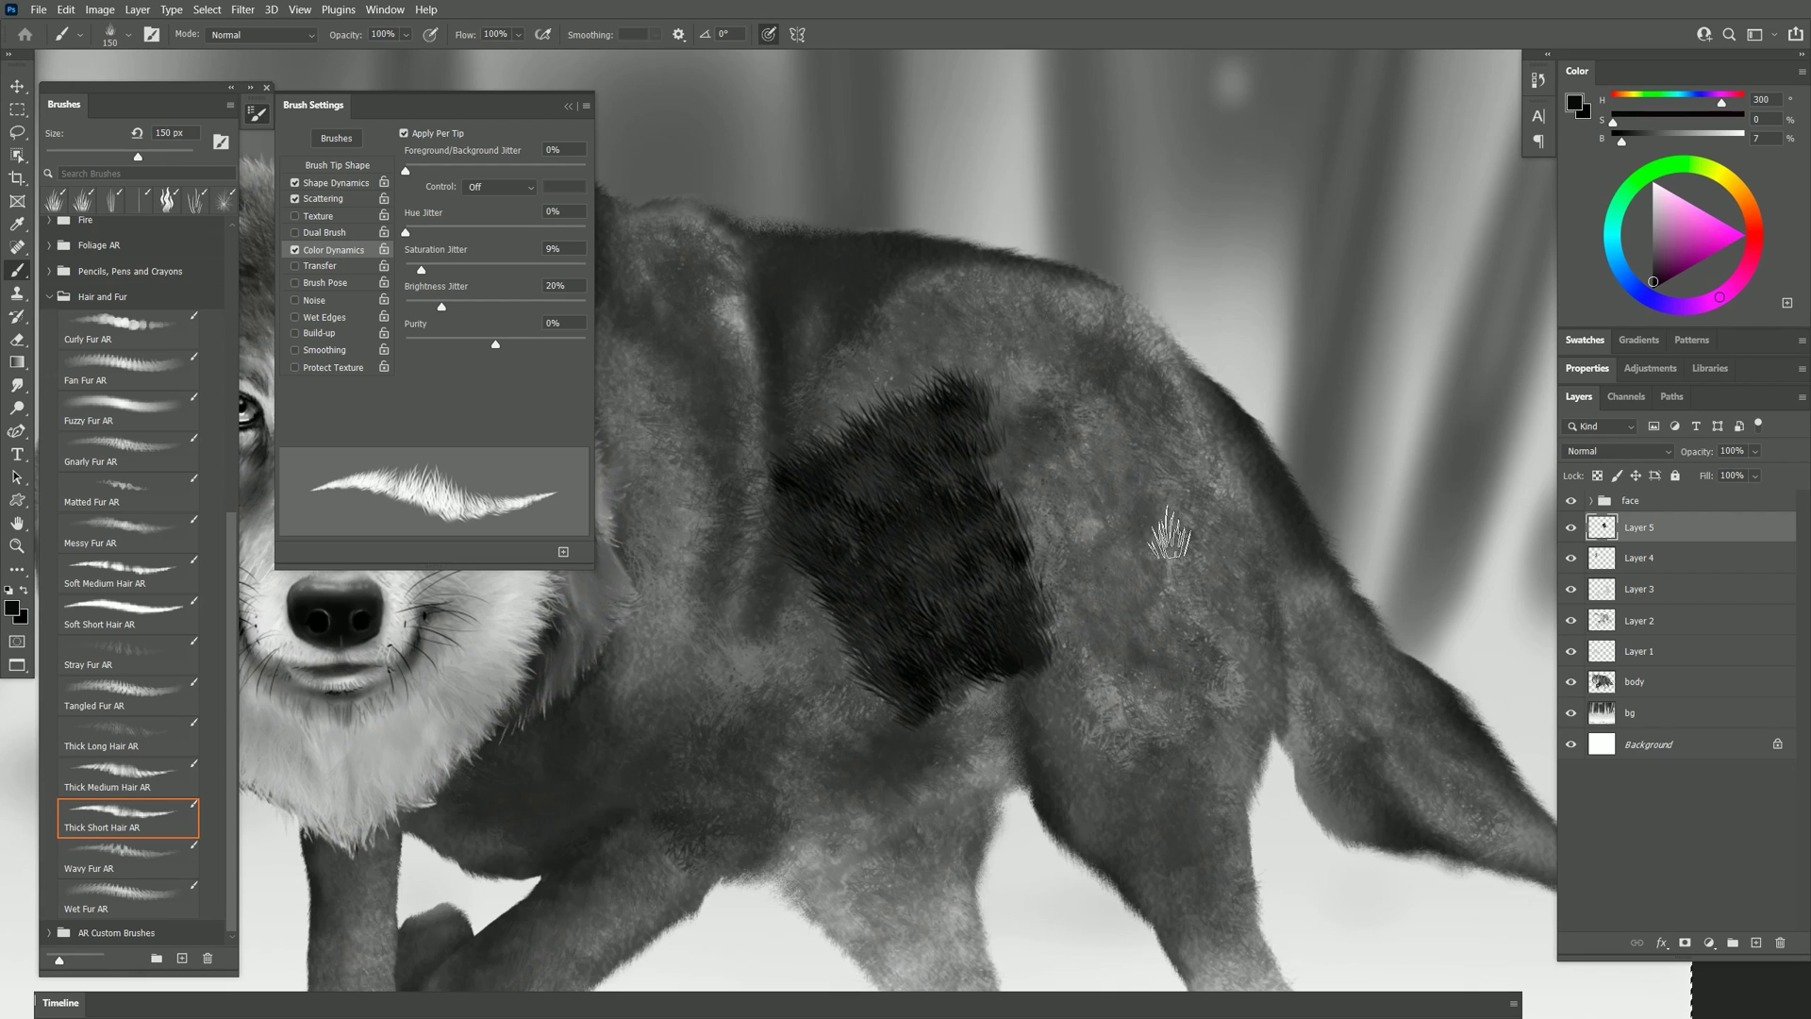
{"action": "mouse_move", "coordinate": [1407, 666]}
{"action": "left_mouse_down"}
{"action": "mouse_move", "coordinate": [1580, 674]}
{"action": "mouse_move", "coordinate": [1587, 741]}
{"action": "mouse_move", "coordinate": [1457, 890]}
{"action": "left_mouse_up"}
{"action": "mouse_move", "coordinate": [1113, 679]}
{"action": "left_mouse_down"}
{"action": "mouse_move", "coordinate": [1056, 328]}
{"action": "mouse_move", "coordinate": [1011, 387]}
{"action": "mouse_move", "coordinate": [1119, 373]}
{"action": "mouse_move", "coordinate": [1096, 420]}
{"action": "mouse_move", "coordinate": [1174, 556]}
{"action": "left_mouse_up"}
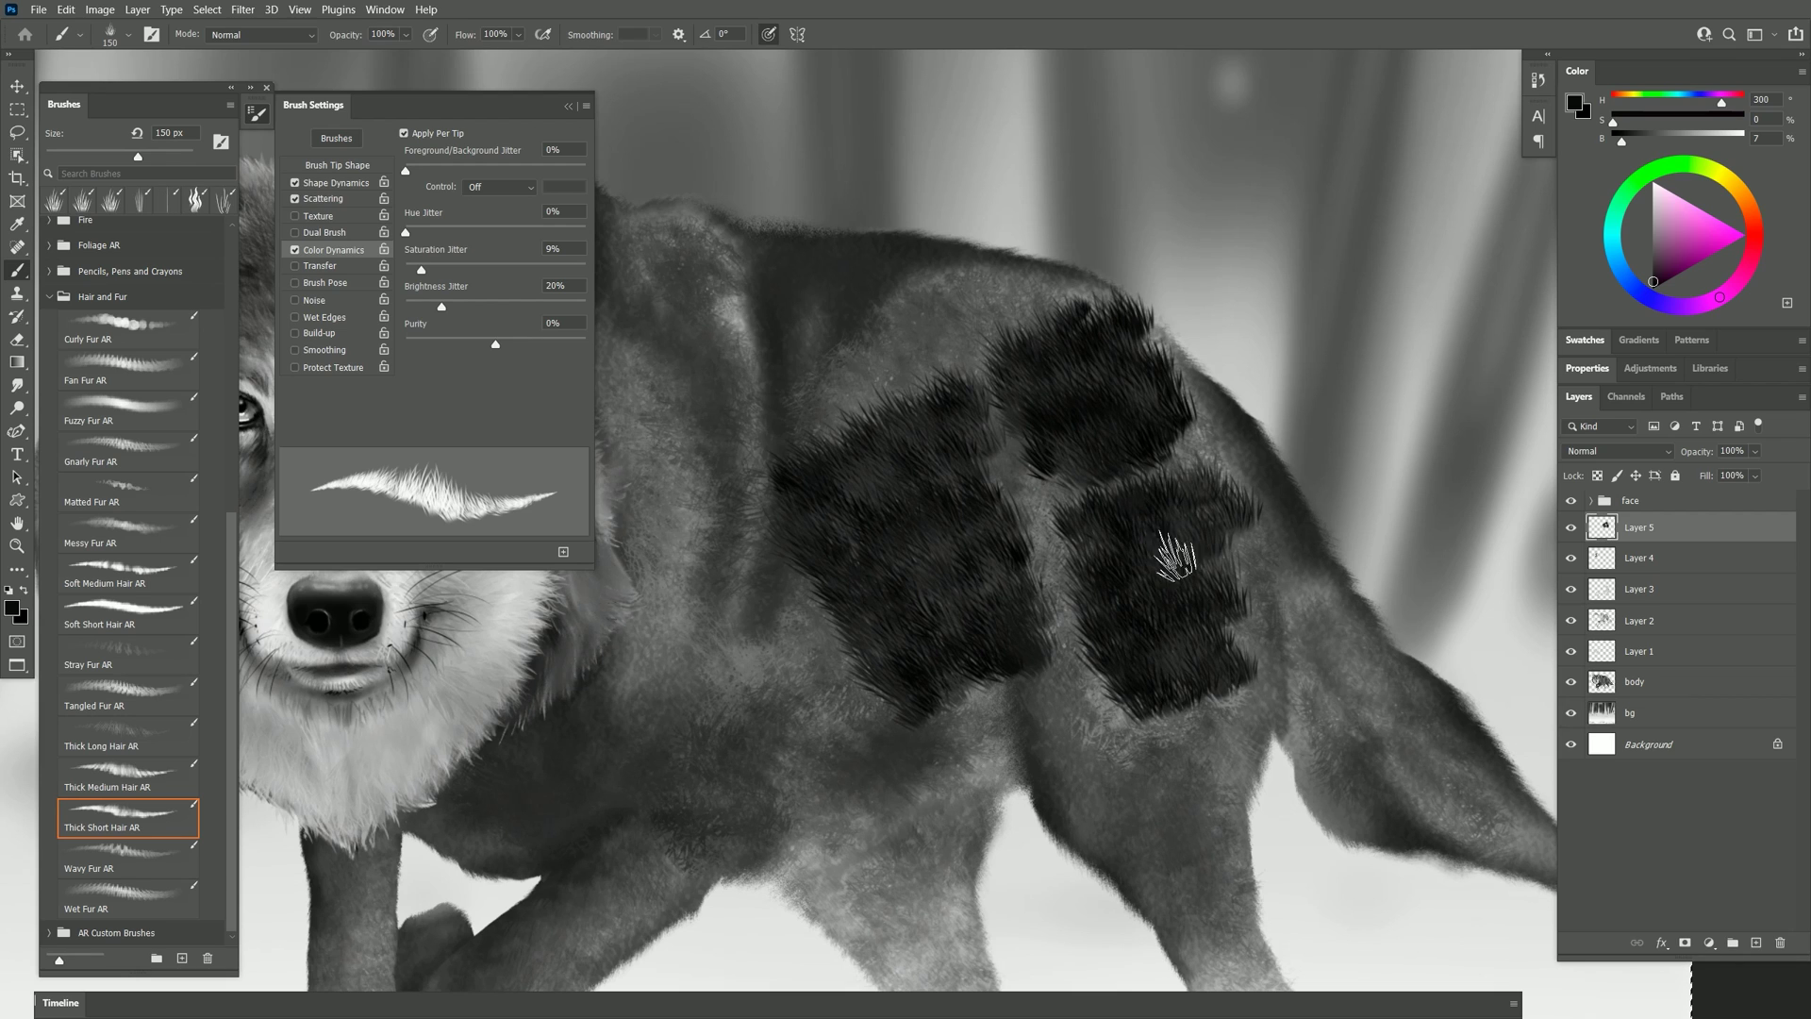
{"action": "mouse_move", "coordinate": [875, 292]}
{"action": "left_mouse_down"}
{"action": "mouse_move", "coordinate": [782, 413]}
{"action": "mouse_move", "coordinate": [975, 360]}
{"action": "mouse_move", "coordinate": [902, 436]}
{"action": "mouse_move", "coordinate": [954, 519]}
{"action": "left_mouse_up"}
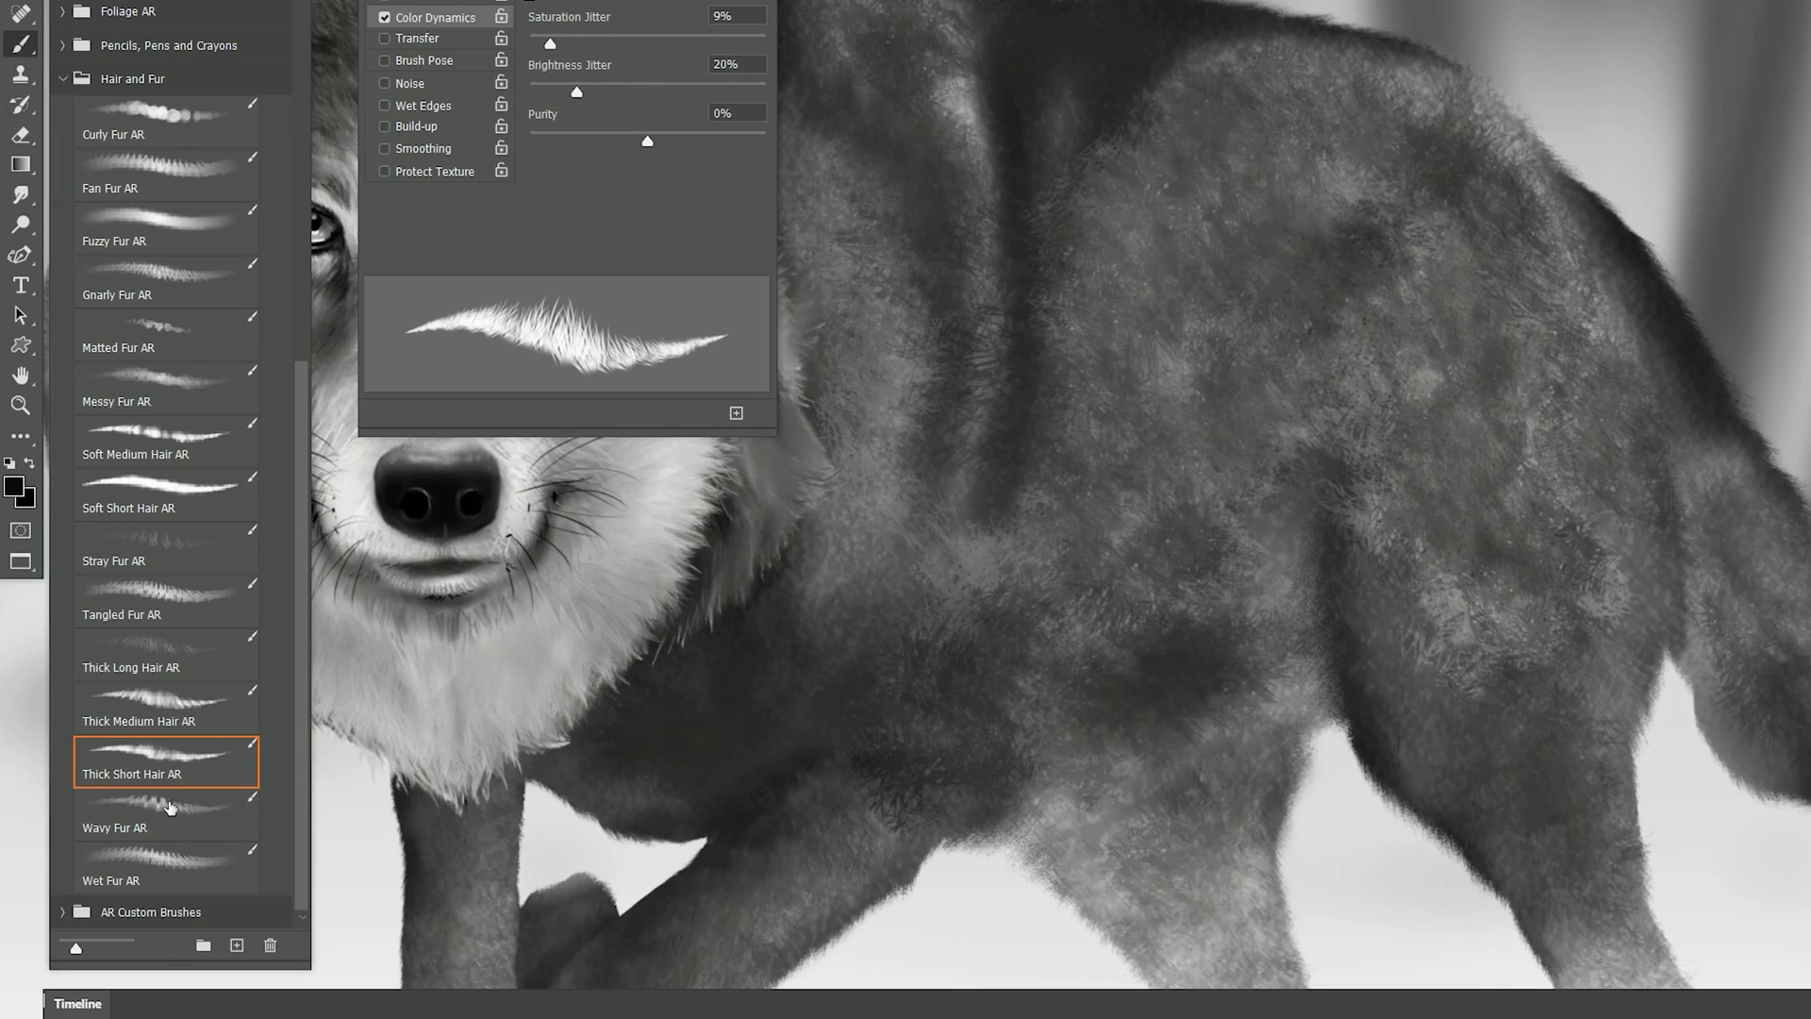
- Try Wavy Fur AR at 150 px down the side of the wolf's face and on its forehead
{"action": "left_click", "coordinate": [179, 813]}
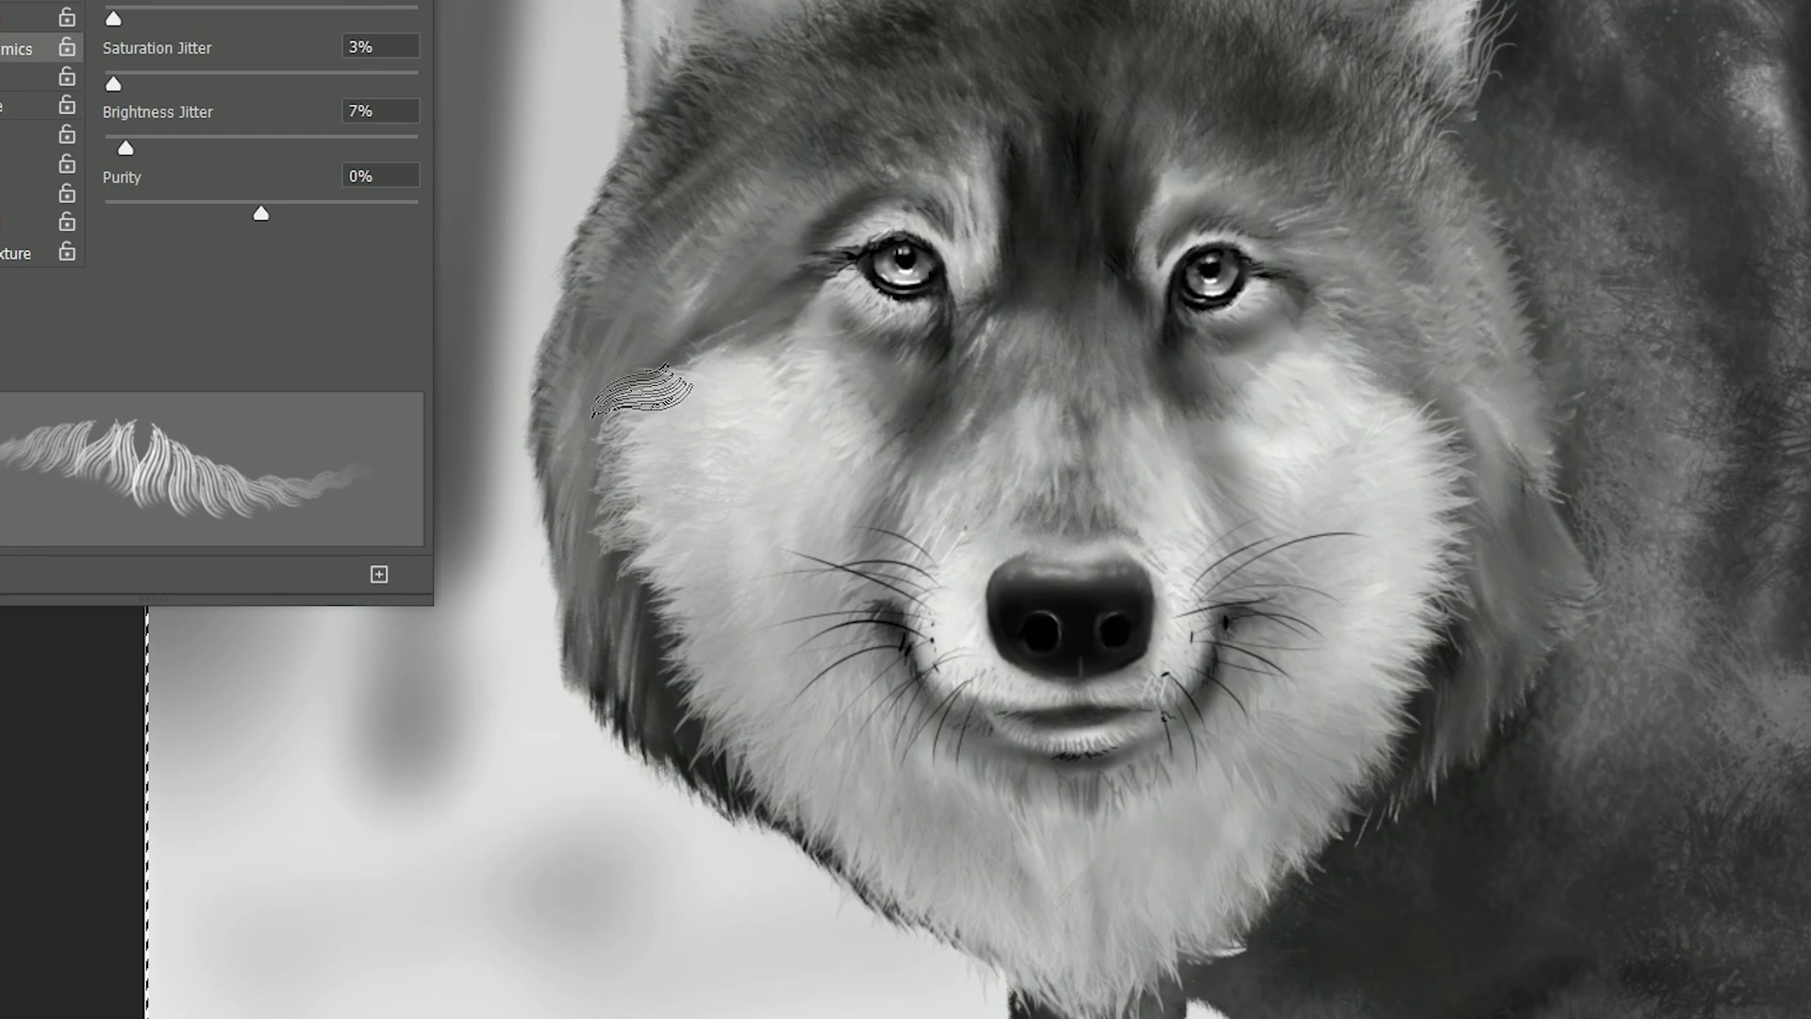
{"action": "mouse_move", "coordinate": [641, 392]}
{"action": "left_mouse_down"}
{"action": "mouse_move", "coordinate": [594, 500]}
{"action": "mouse_move", "coordinate": [650, 556]}
{"action": "mouse_move", "coordinate": [677, 688]}
{"action": "mouse_move", "coordinate": [660, 640]}
{"action": "mouse_move", "coordinate": [720, 722]}
{"action": "left_mouse_up"}
{"action": "mouse_move", "coordinate": [870, 182]}
{"action": "left_mouse_down"}
{"action": "mouse_move", "coordinate": [822, 189]}
{"action": "mouse_move", "coordinate": [816, 222]}
{"action": "mouse_move", "coordinate": [785, 229]}
{"action": "mouse_move", "coordinate": [824, 226]}
{"action": "mouse_move", "coordinate": [870, 174]}
{"action": "mouse_move", "coordinate": [839, 165]}
{"action": "mouse_move", "coordinate": [855, 184]}
{"action": "mouse_move", "coordinate": [765, 274]}
{"action": "mouse_move", "coordinate": [896, 198]}
{"action": "left_mouse_up"}
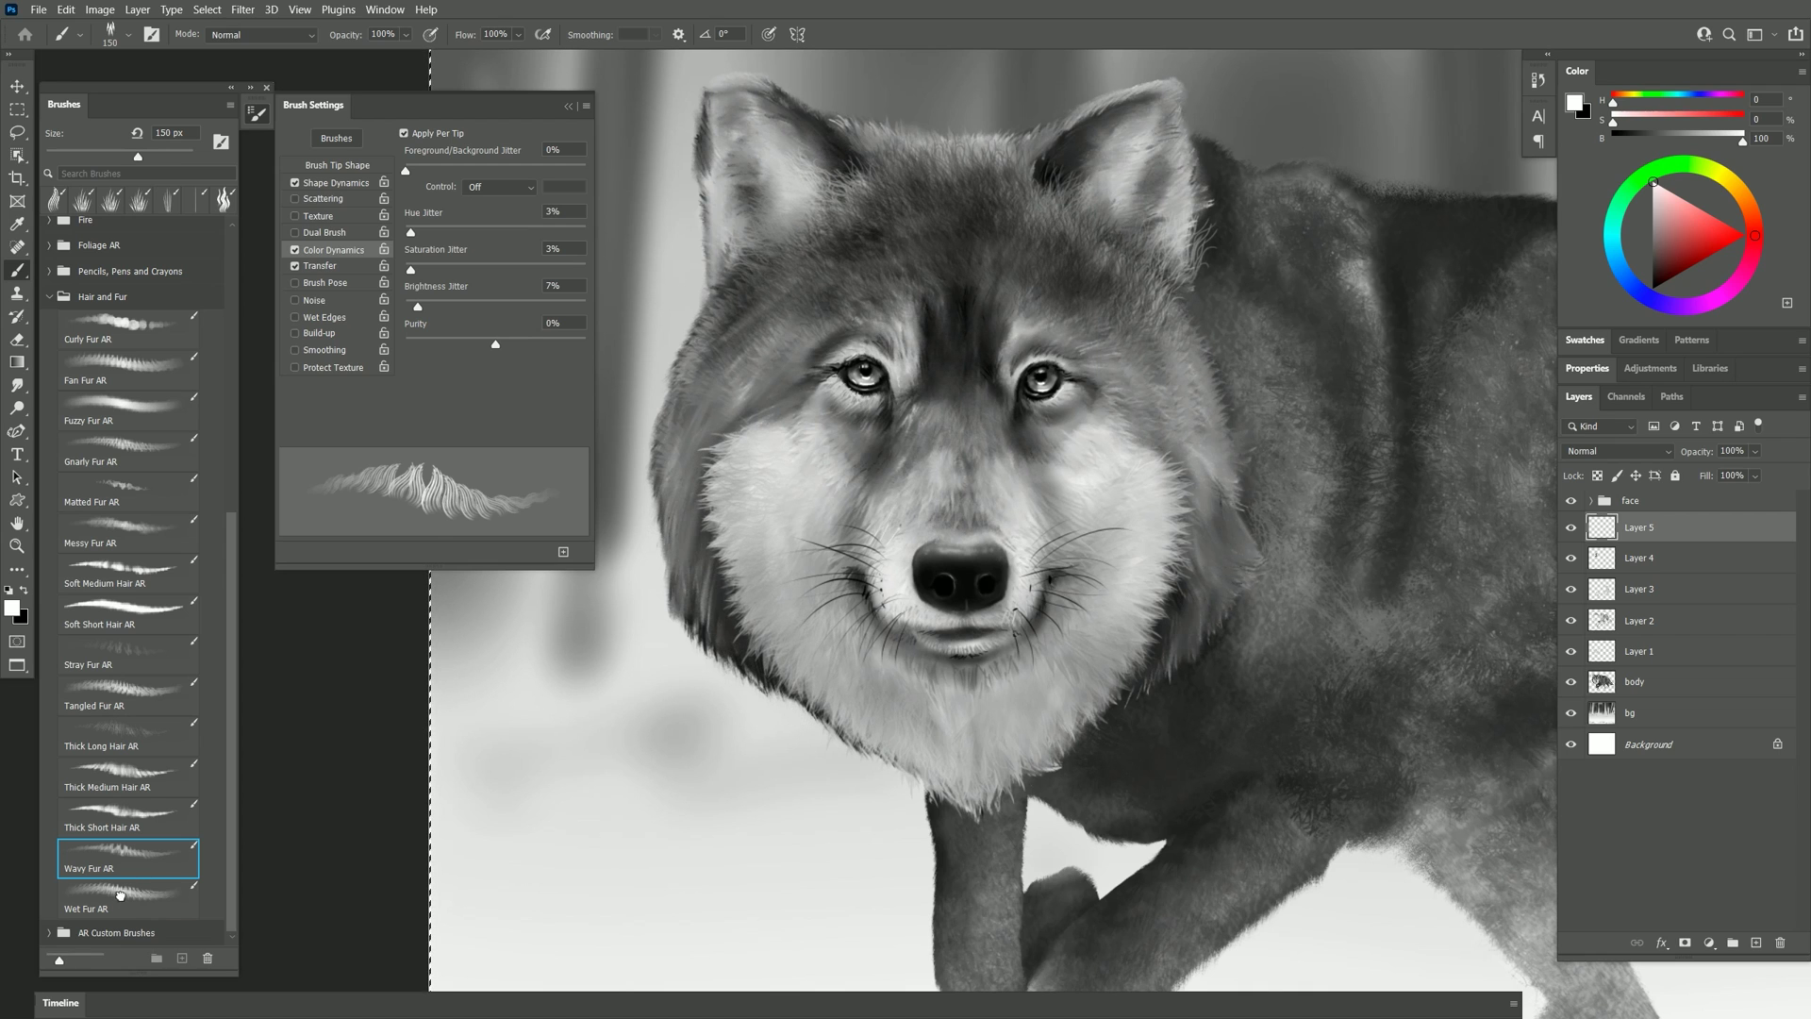
- Try Wet Fur AR at 150 px on the wolf's upper back, using a dark grey sampled from its coat
{"action": "left_click", "coordinate": [120, 895]}
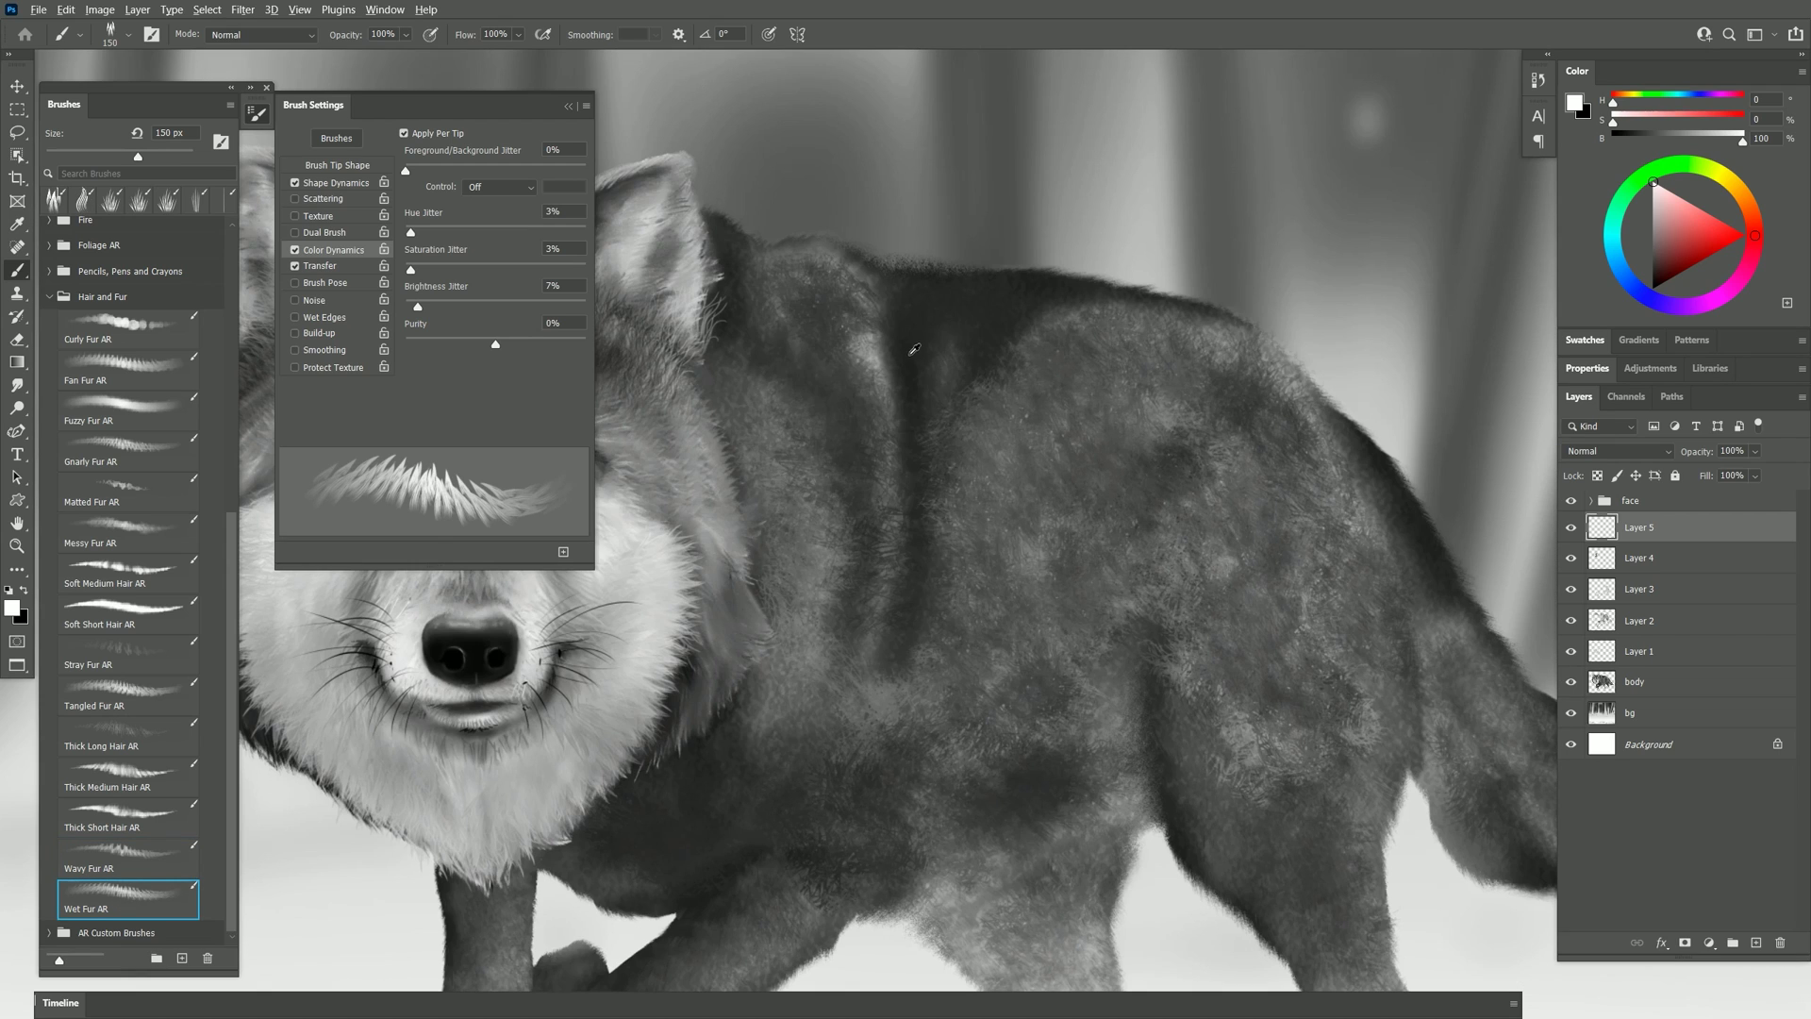
{"action": "left_click", "coordinate": [907, 365], "text": "alt"}
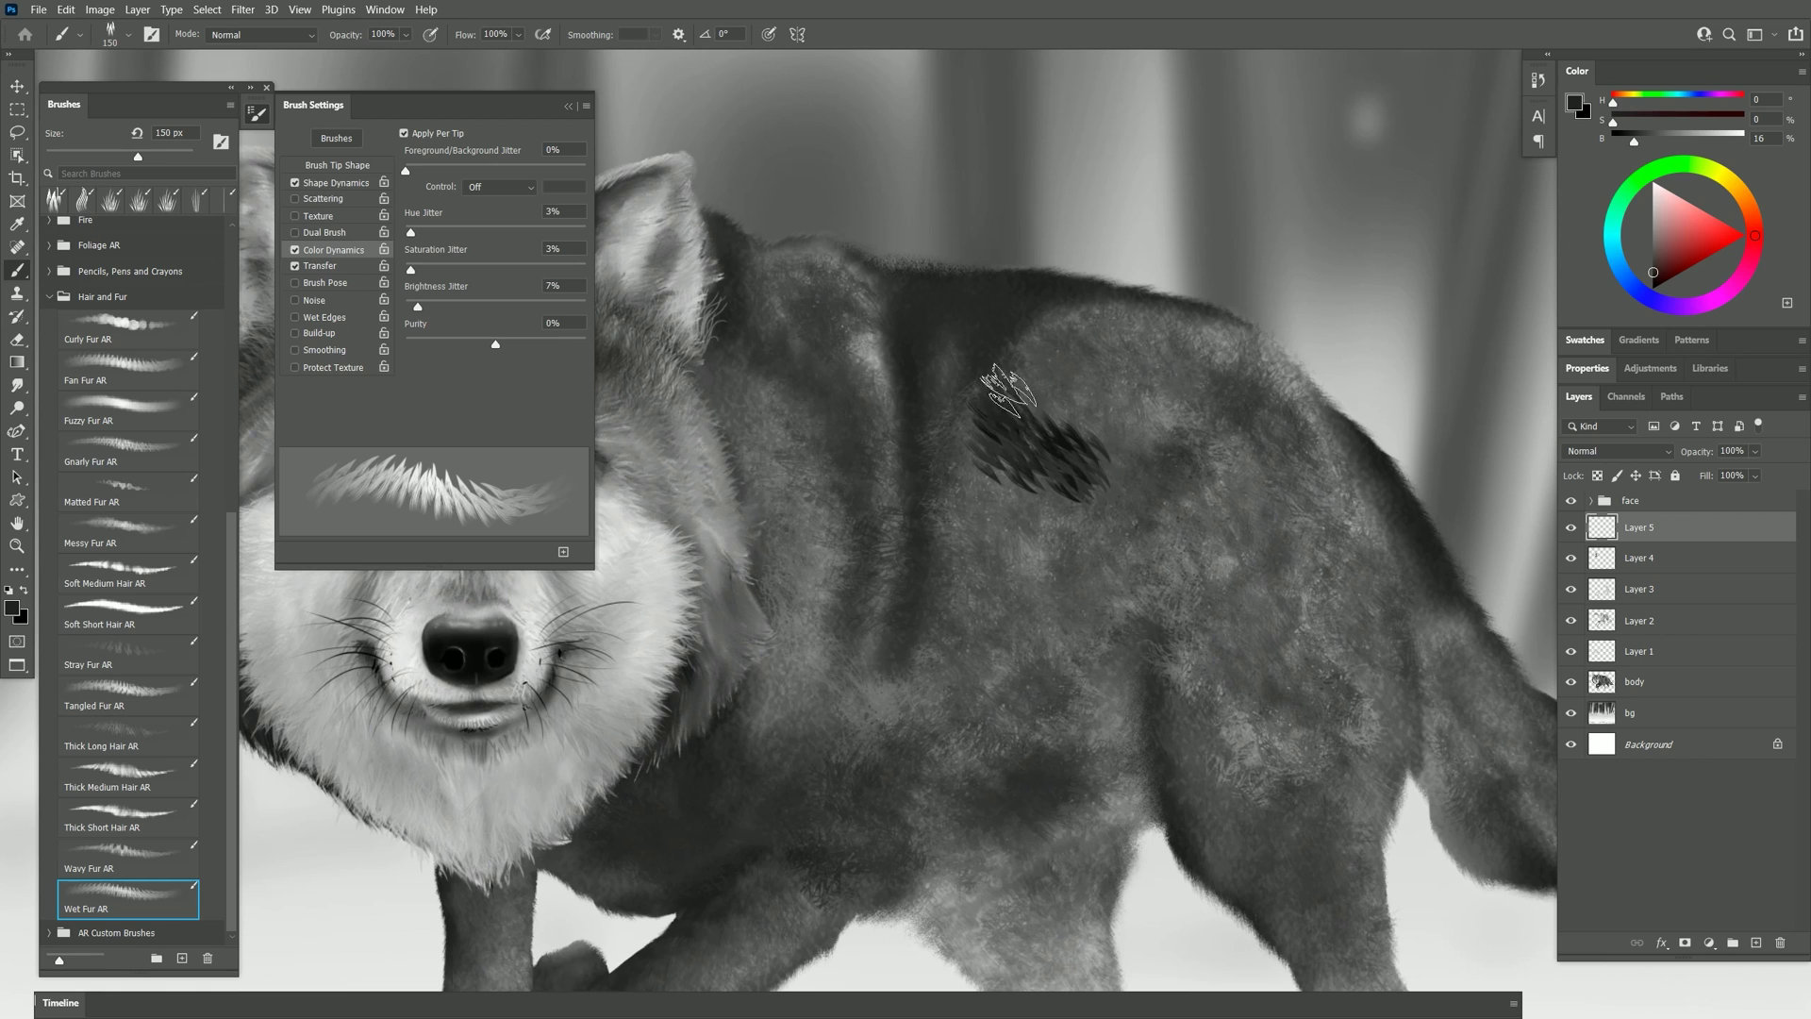